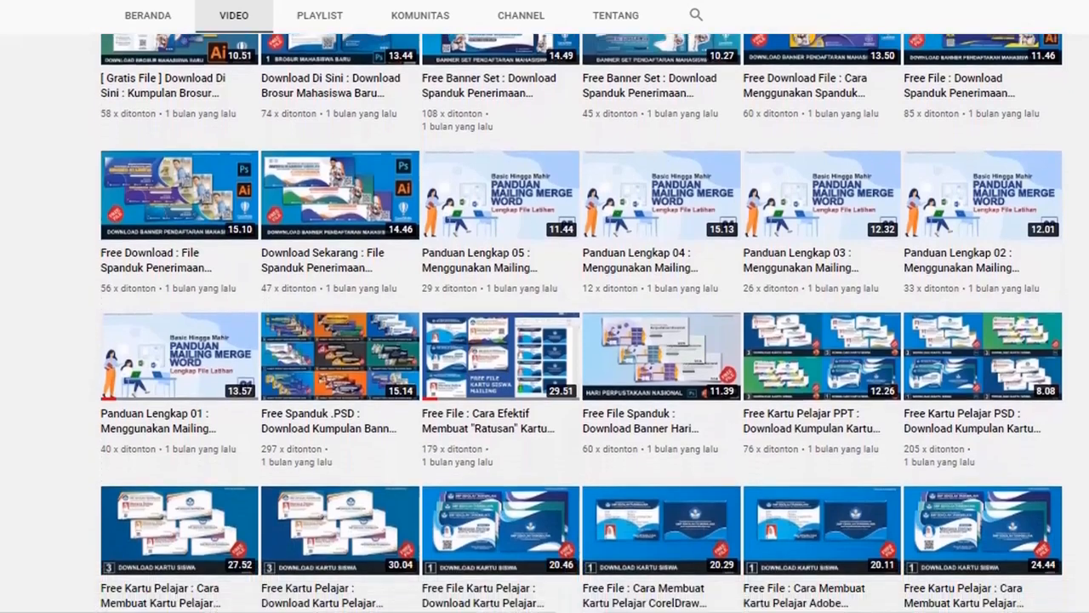
# Step: Browse the channel's uploaded videos from the recent brochure and banner templates down to the older certificate designs
pyautogui.scroll(-2, 544, 323)
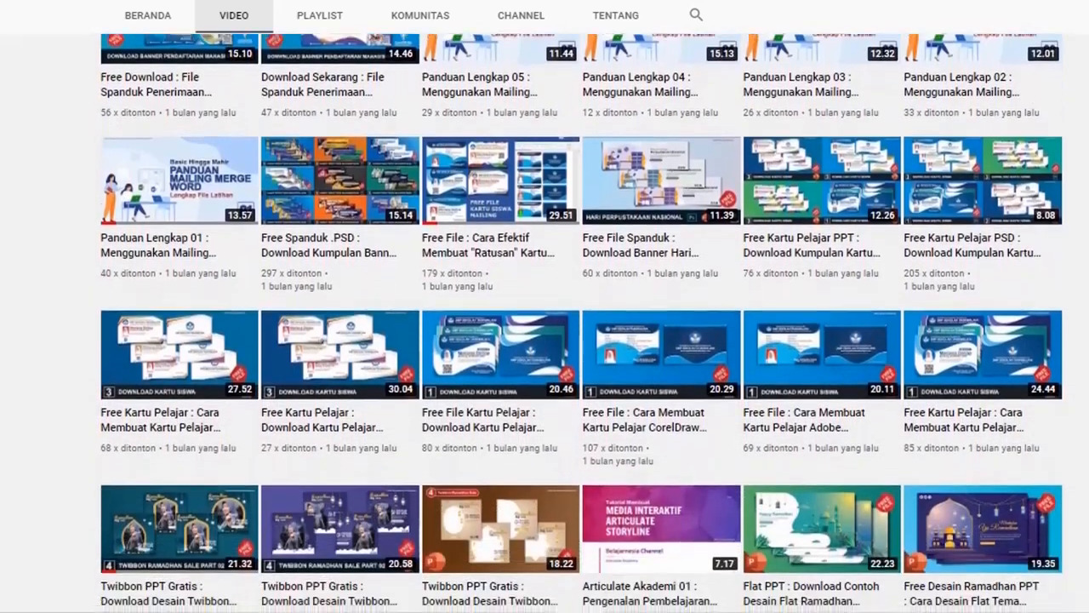
pyautogui.scroll(-2, 545, 324)
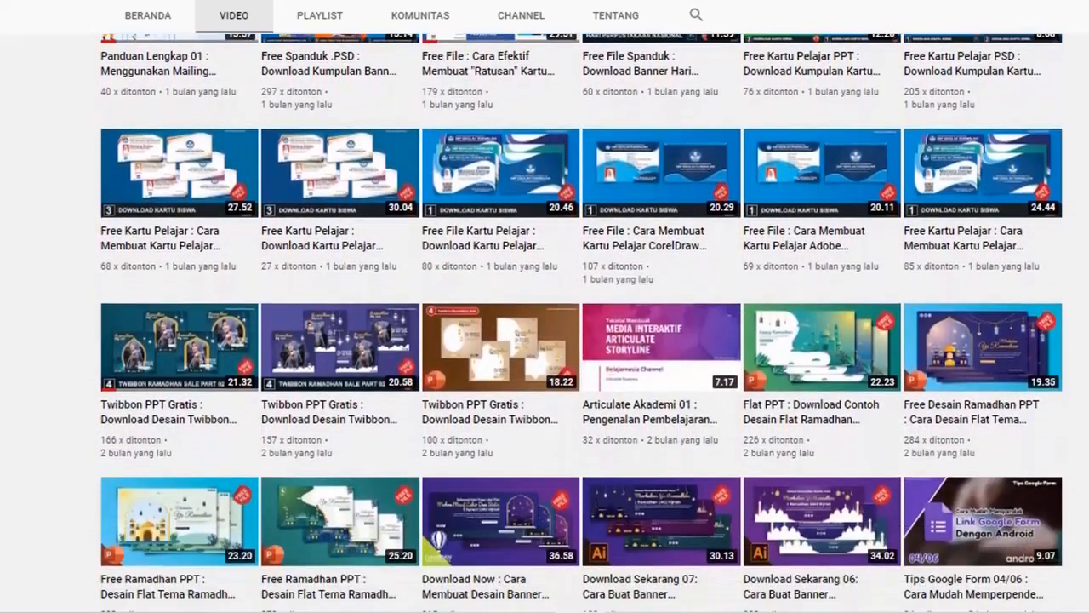
pyautogui.scroll(-2, 545, 323)
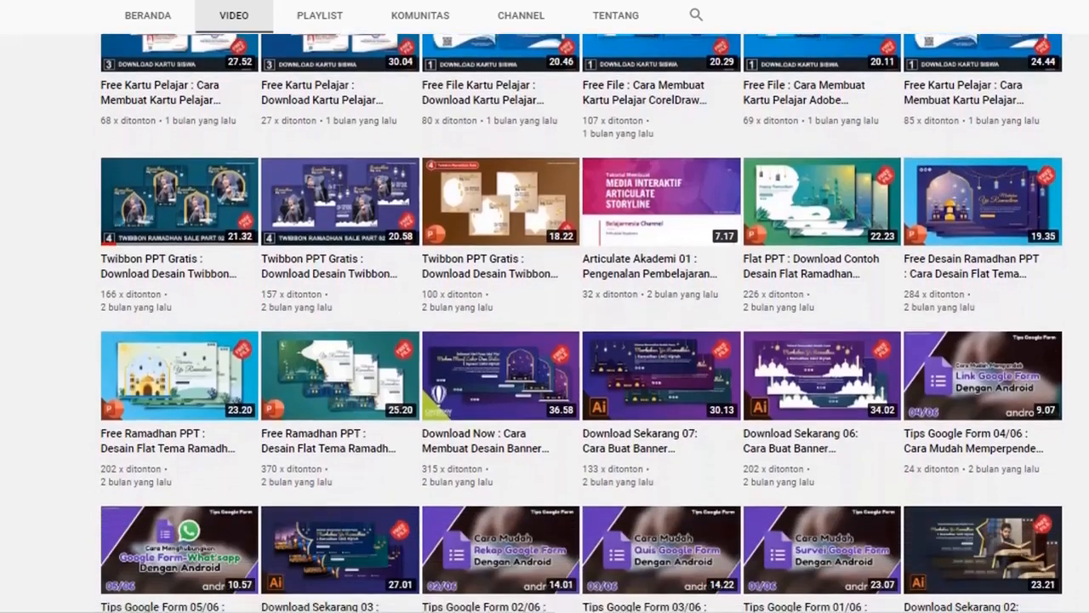
pyautogui.scroll(-2, 545, 323)
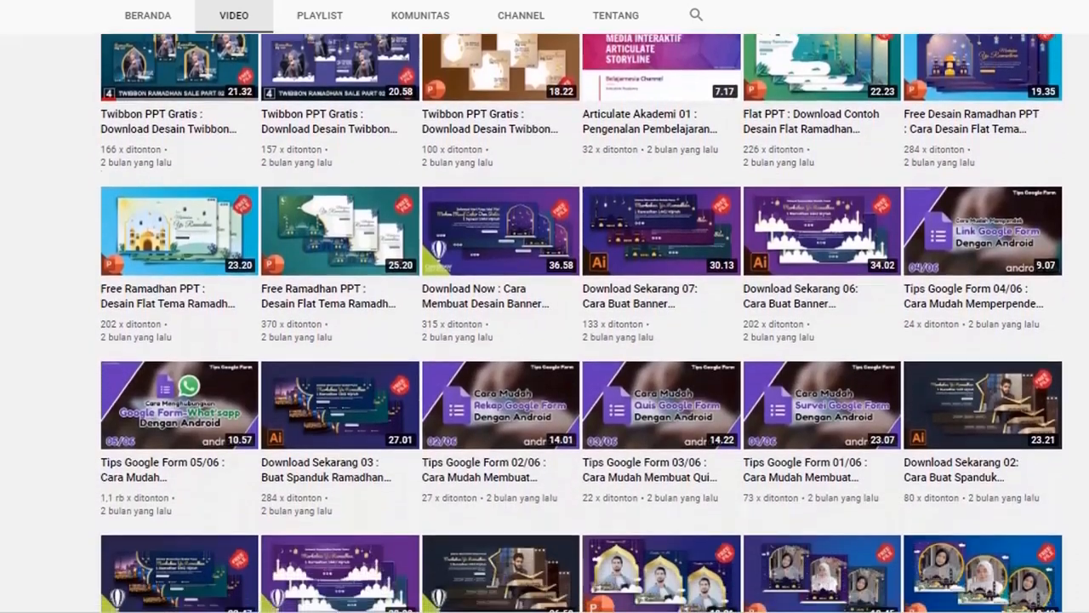
pyautogui.scroll(-2, 544, 323)
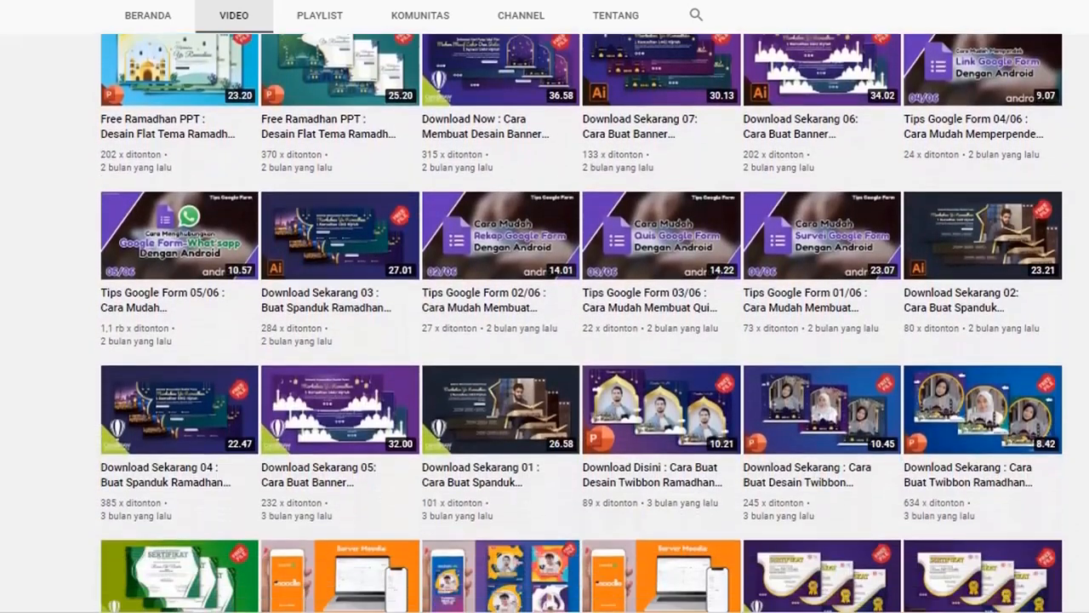
pyautogui.scroll(-4, 545, 323)
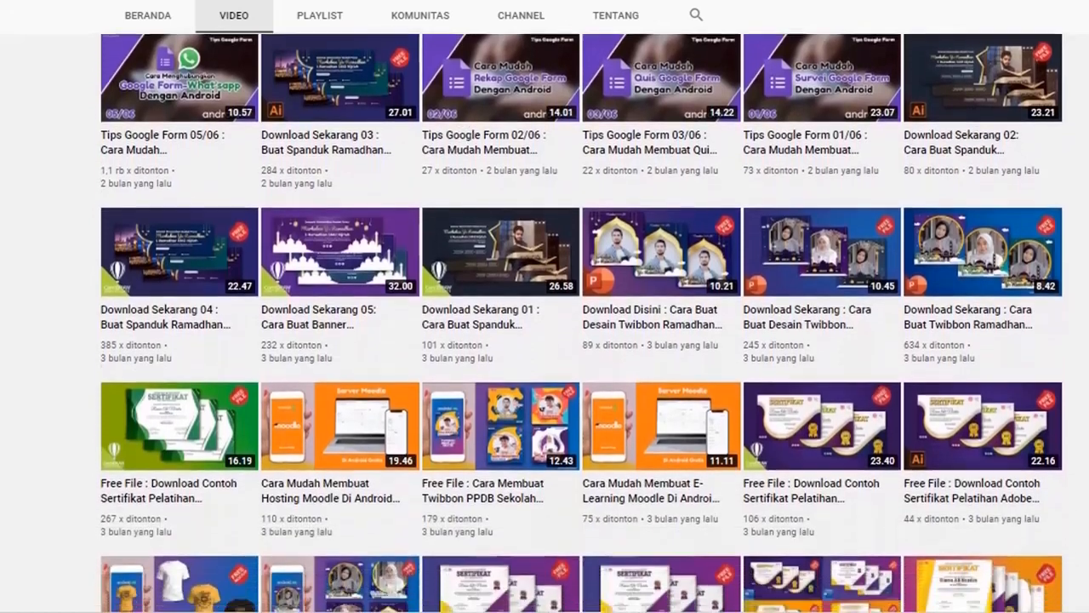
pyautogui.scroll(-1, 544, 324)
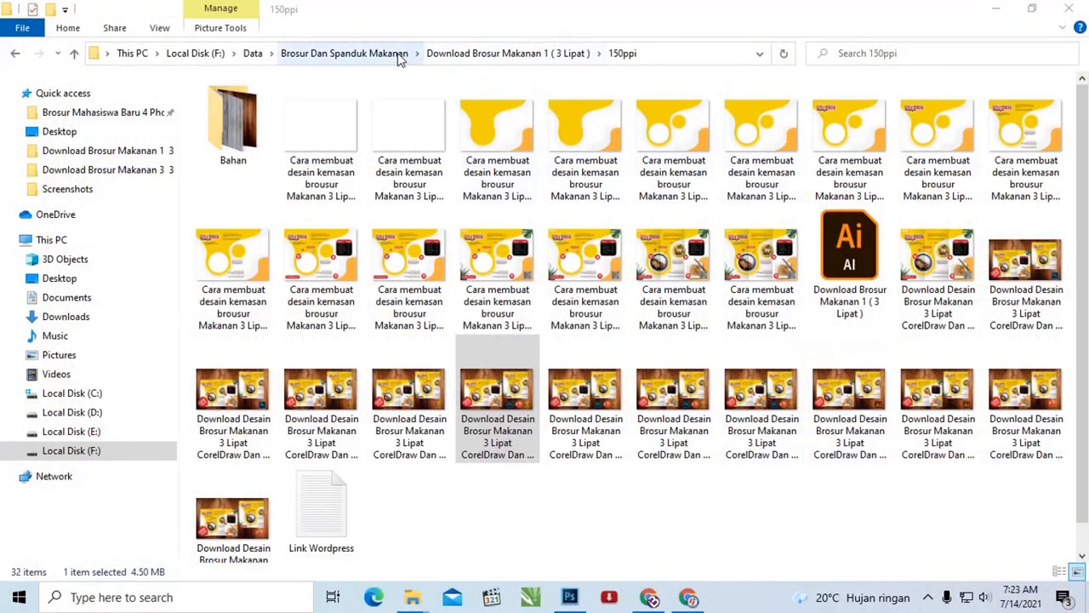
# Step: Go up to the "Download Brosur Makanan 1 ( 3 Lipat )" folder and point out its Illustrator, Photoshop and Coreldraw subfolders
pyautogui.click(471, 57)
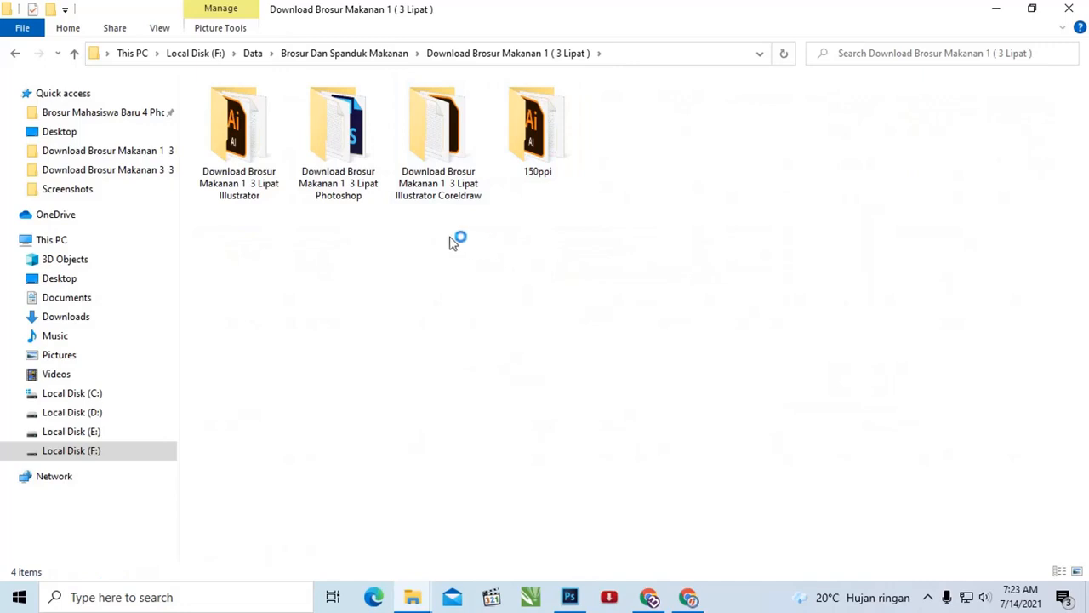
pyautogui.moveTo(452, 236); pyautogui.dragTo(224, 116)
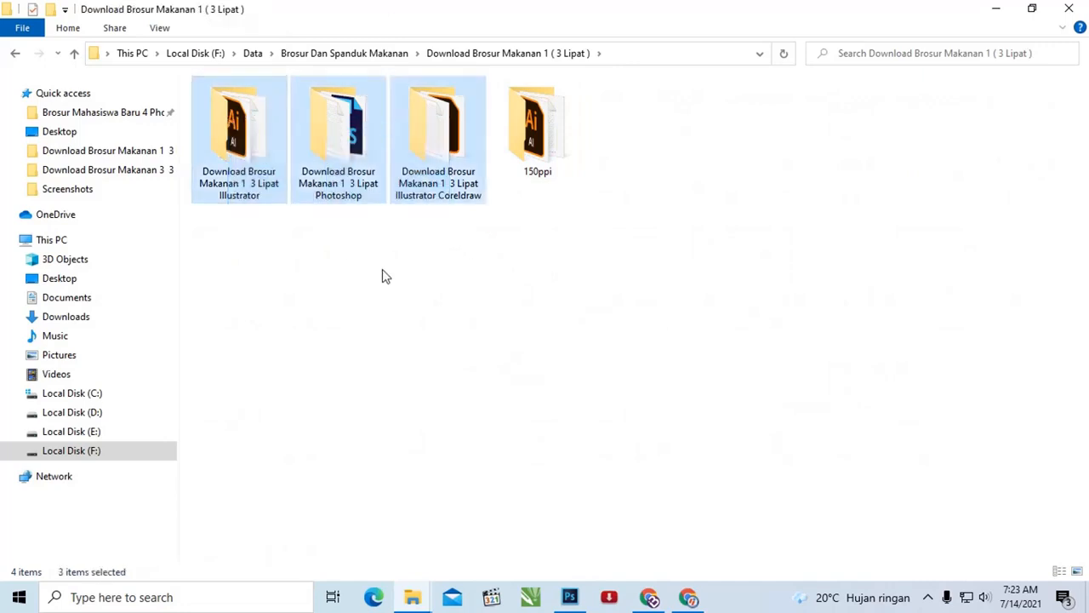
pyautogui.click(428, 280)
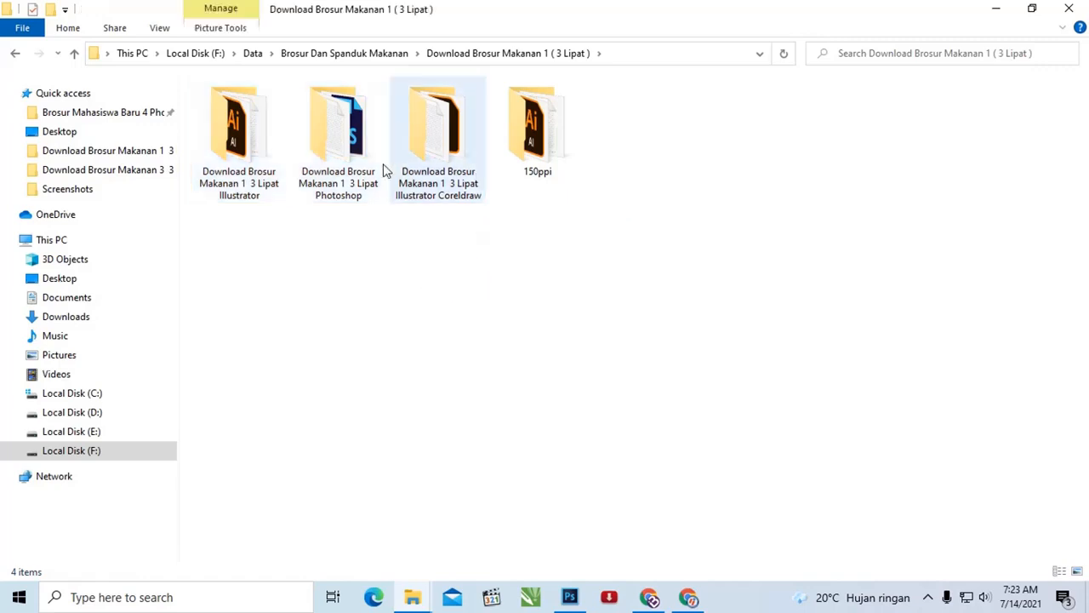
# Step: Open the Photoshop file "Download Brosur Makanan 1 ( 3 Lipat )-01" from the brochure's Photoshop subfolder
pyautogui.click(338, 145)
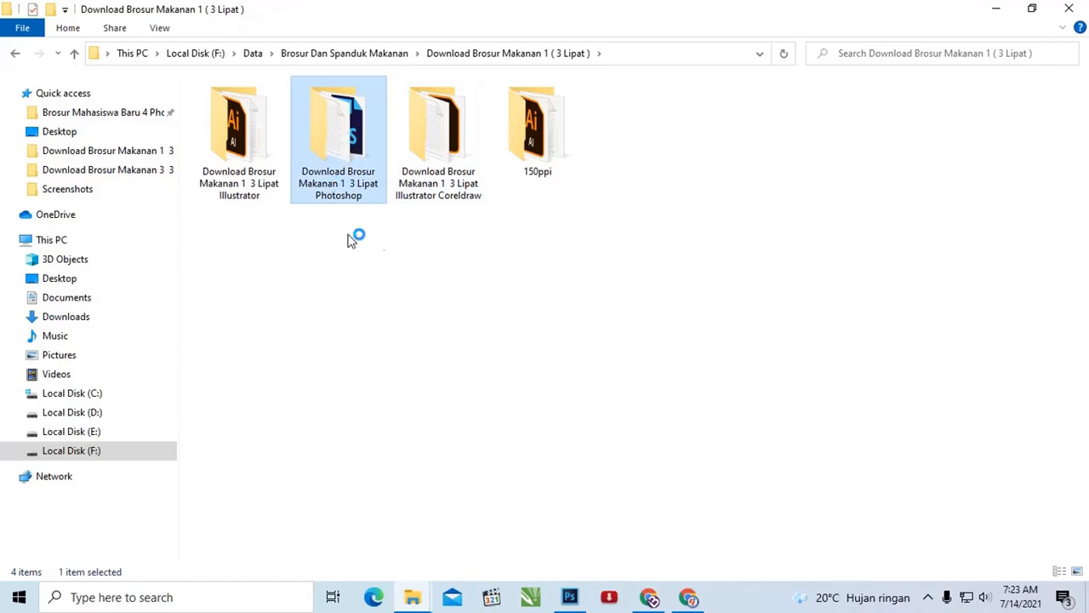
pyautogui.doubleClick(362, 136)
pyautogui.click(312, 130)
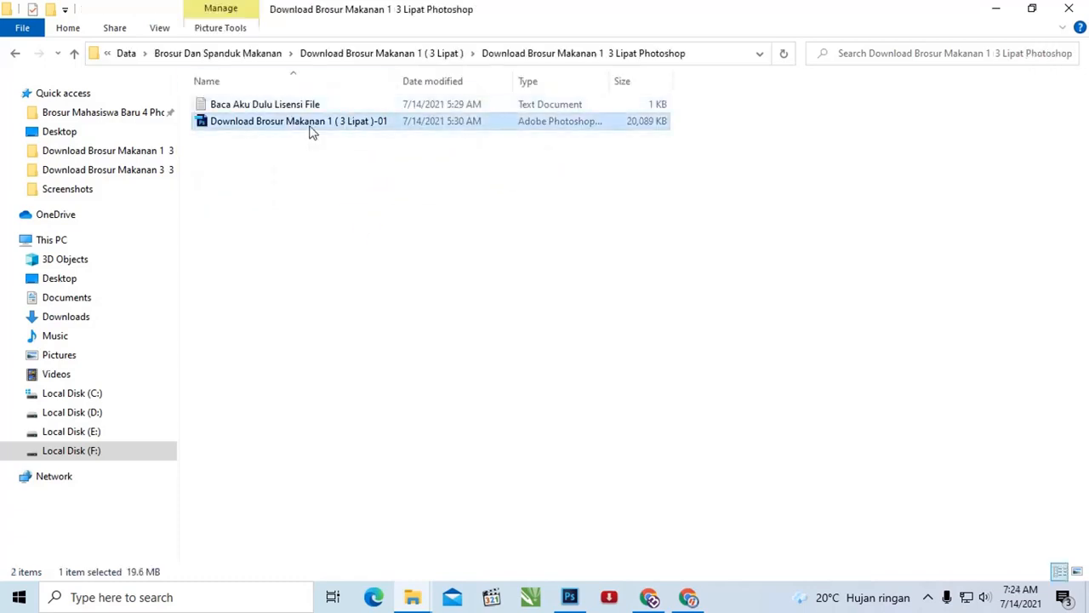
pyautogui.rightClick(312, 130)
pyautogui.click(332, 140)
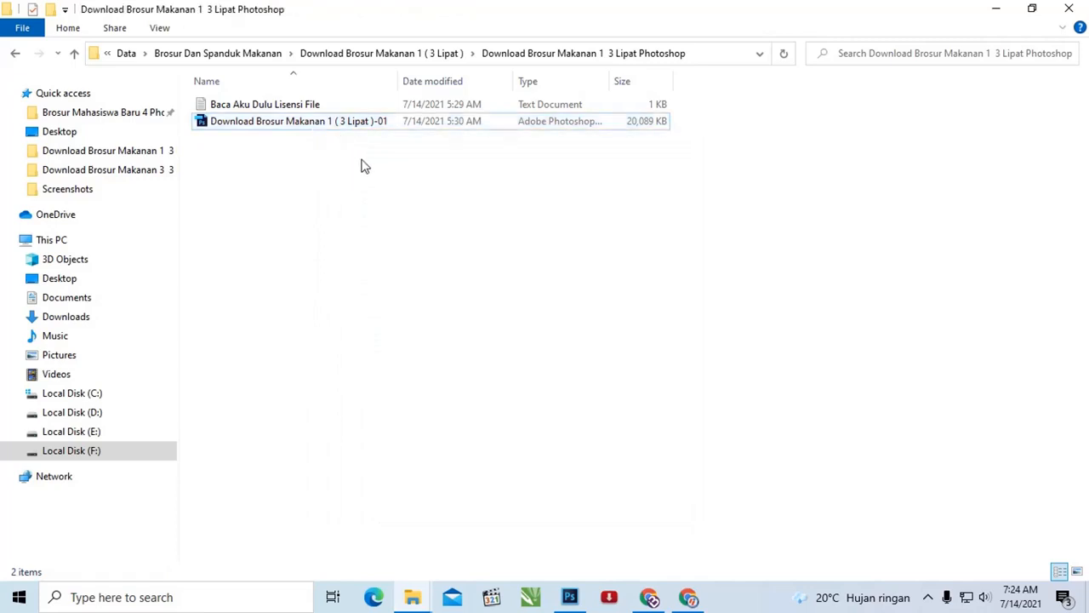
# Step: Open the Illustrator file "Download Brosur Makanan 1 ( 3 Lipat )" from the brochure's Illustrator subfolder
pyautogui.press('BackSpace')
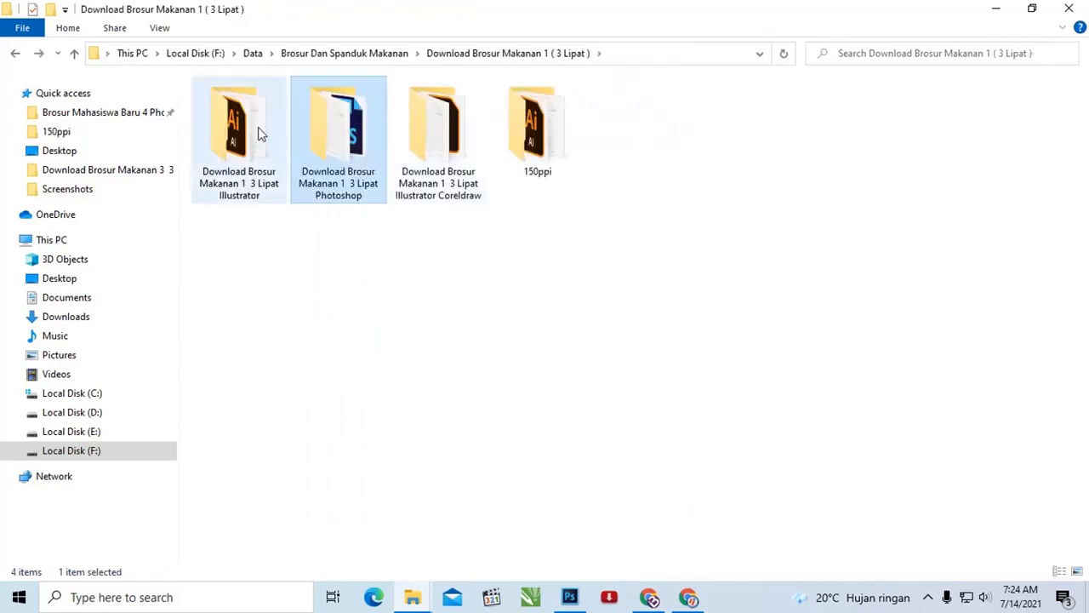
pyautogui.doubleClick(257, 127)
pyautogui.click(258, 124)
pyautogui.rightClick(258, 124)
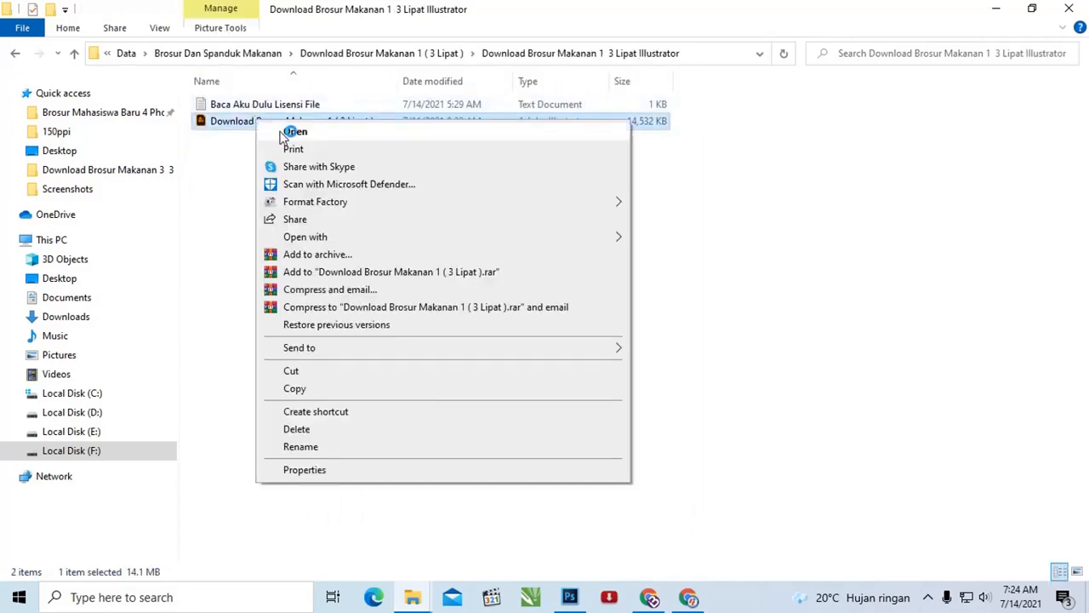
pyautogui.click(289, 132)
# Step: Open the "Download Brosur Makanan 1 ( 3 Lipat )" file from the Illustrator Coreldraw subfolder with CorelDRAW X7
pyautogui.press('BackSpace')
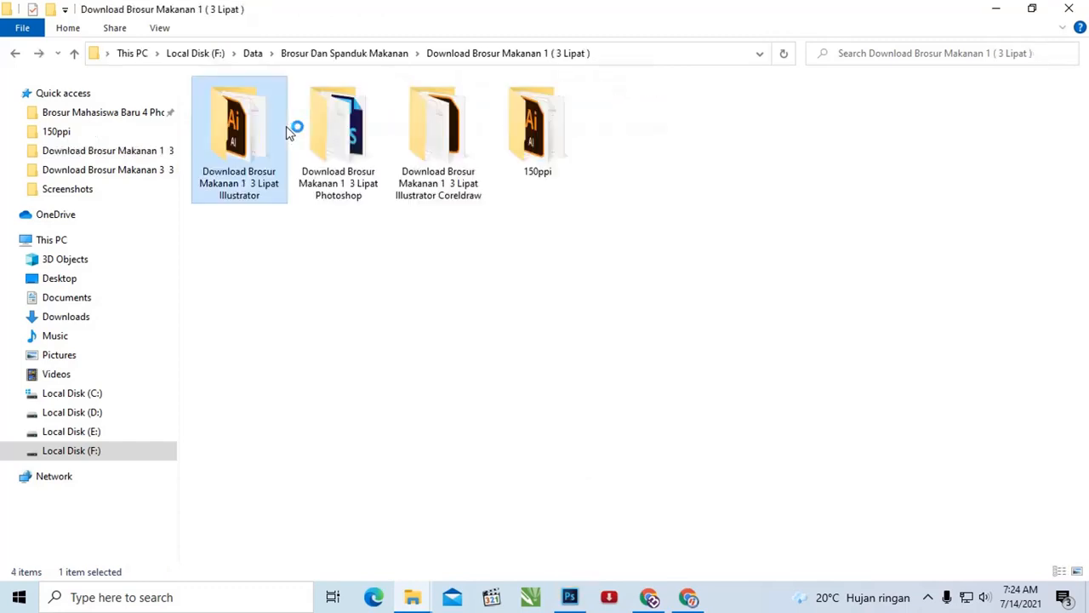
pyautogui.doubleClick(421, 140)
pyautogui.click(347, 123)
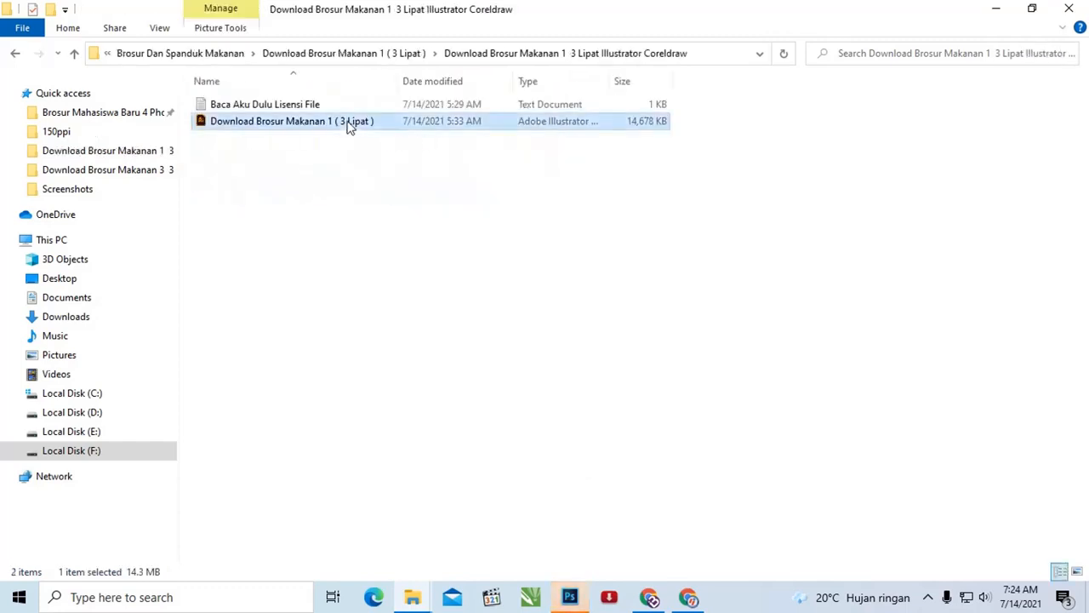
pyautogui.rightClick(347, 125)
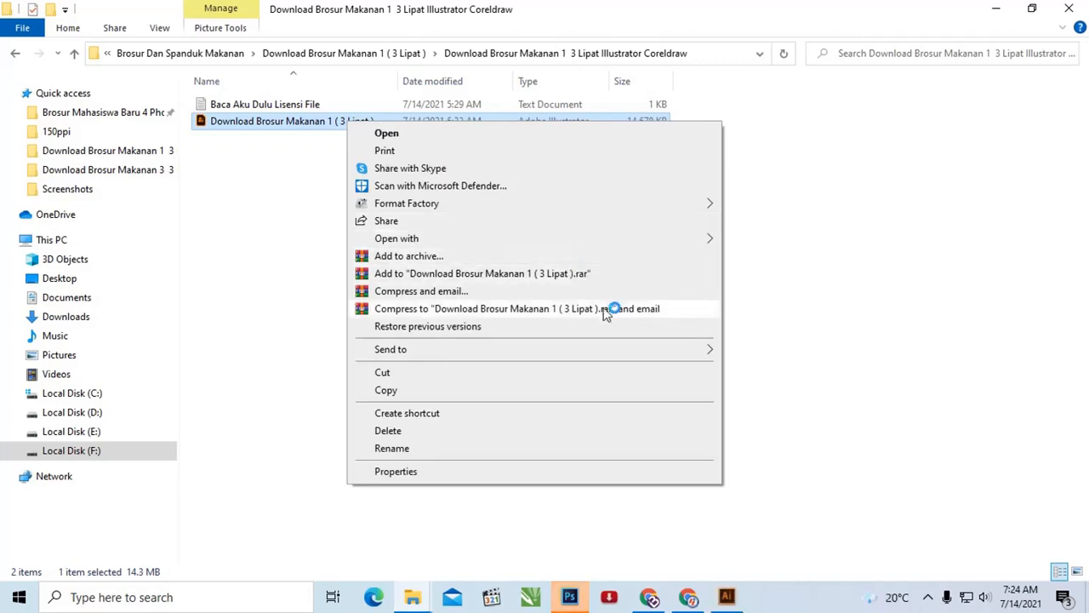
pyautogui.moveTo(605, 241)
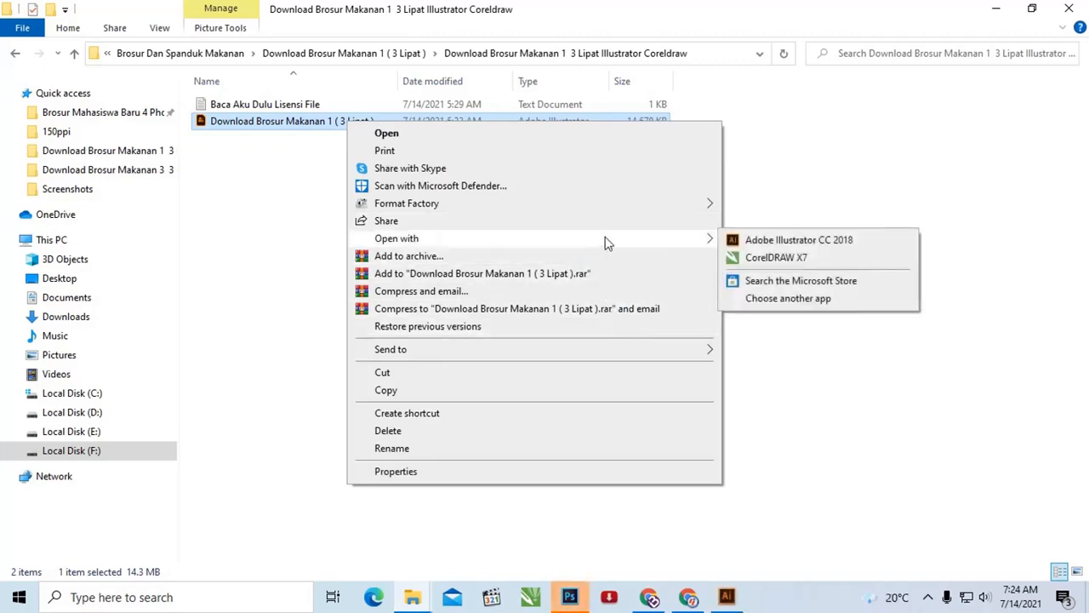
pyautogui.click(776, 257)
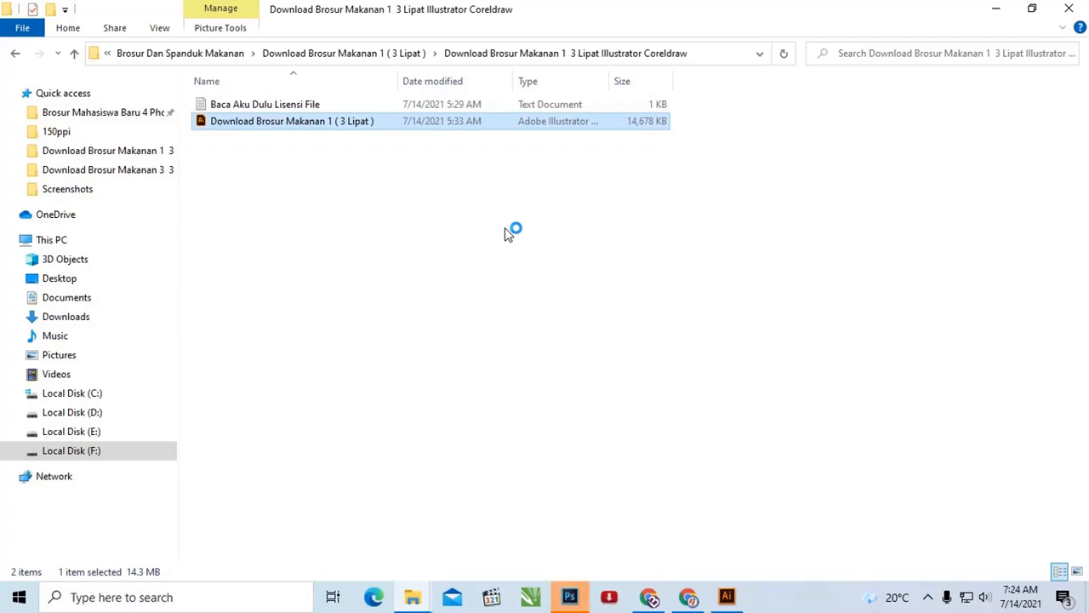
# Step: Switch to Photoshop, activate the Move tool and deselect the brochure's layer group, with the whole brochure enlarged in view
pyautogui.click(570, 596)
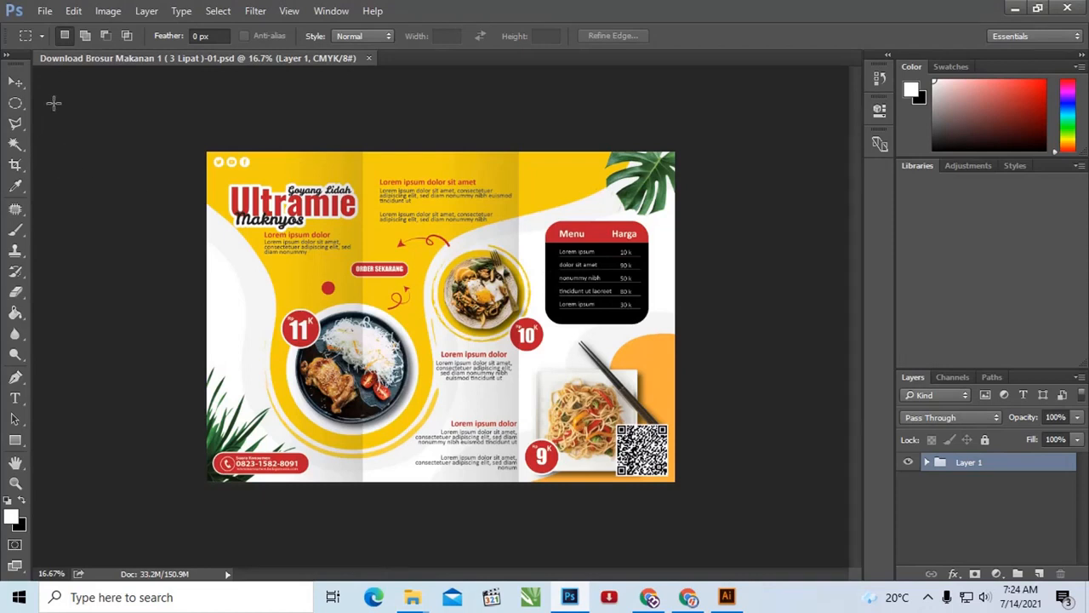
pyautogui.click(16, 81)
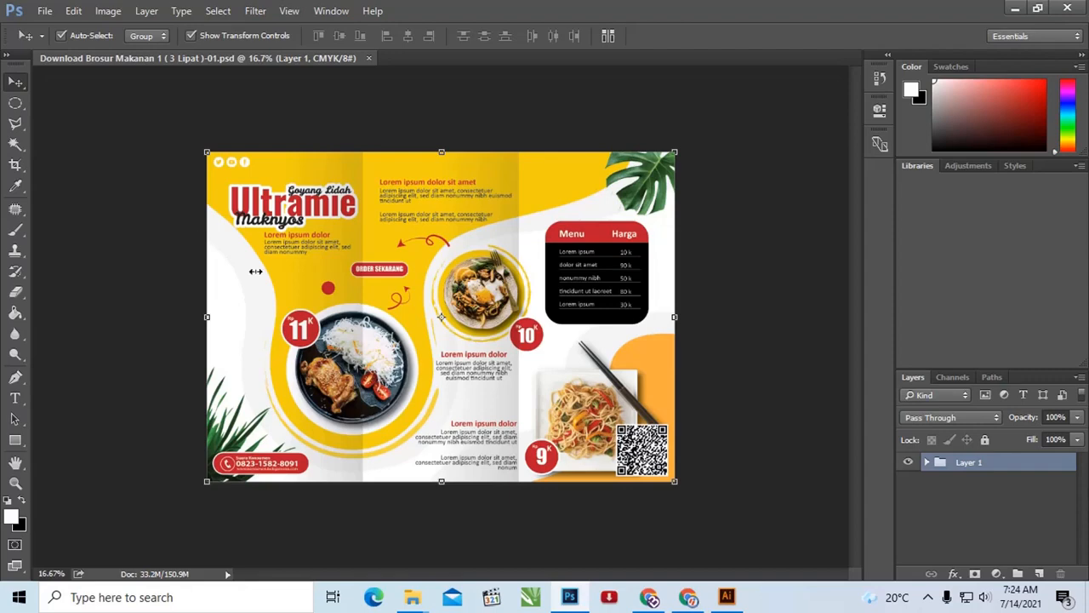
pyautogui.click(717, 313)
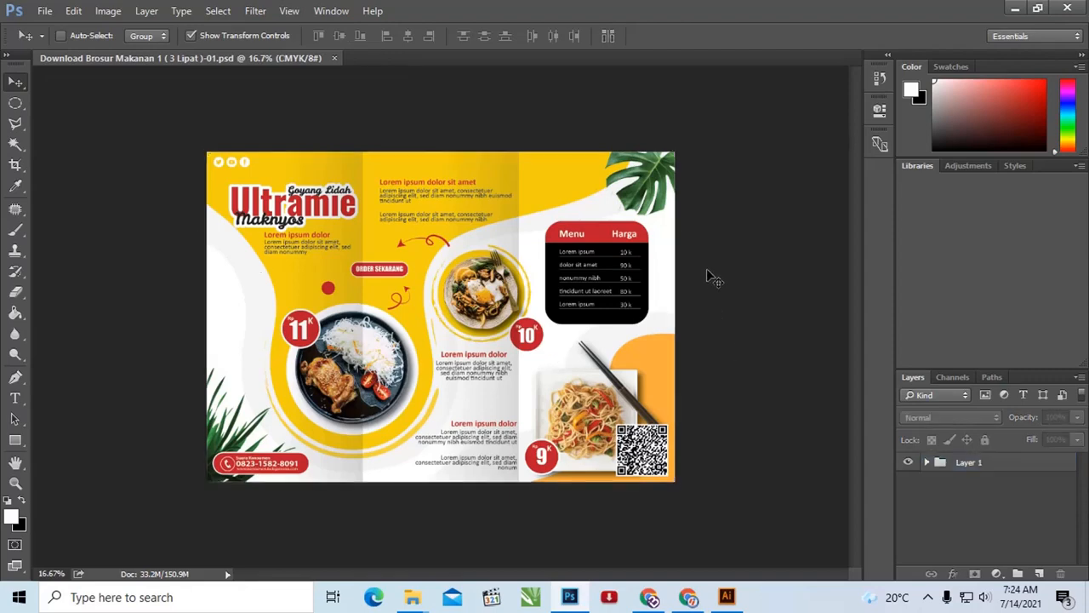
pyautogui.hotkey('ctrl', '+')
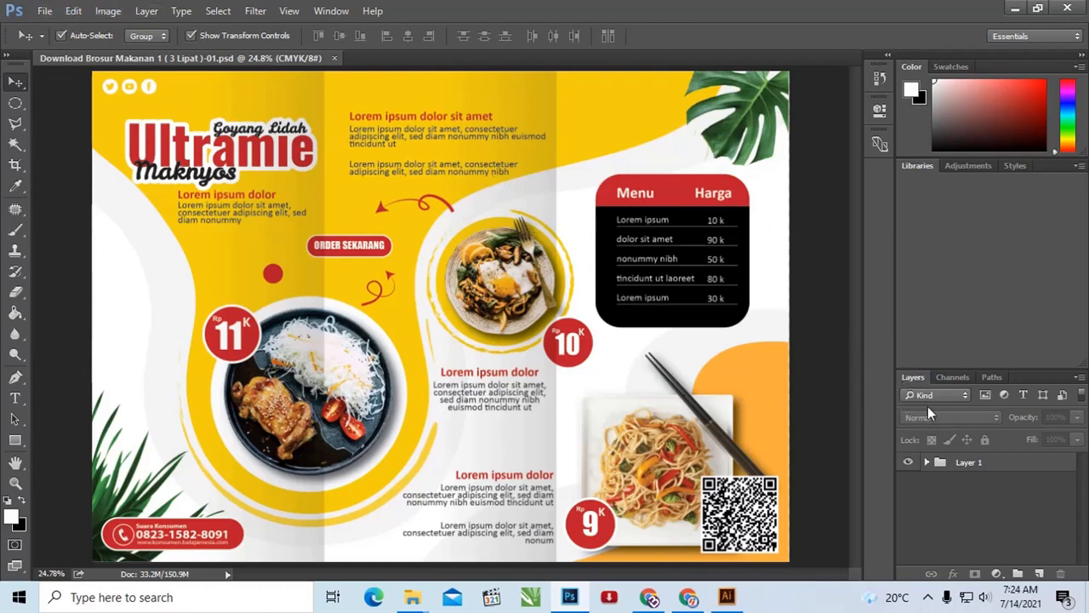
# Step: Detach the Layers panel from its dock, make it taller and place it beside the brochure artwork
pyautogui.moveTo(921, 377); pyautogui.dragTo(813, 134)
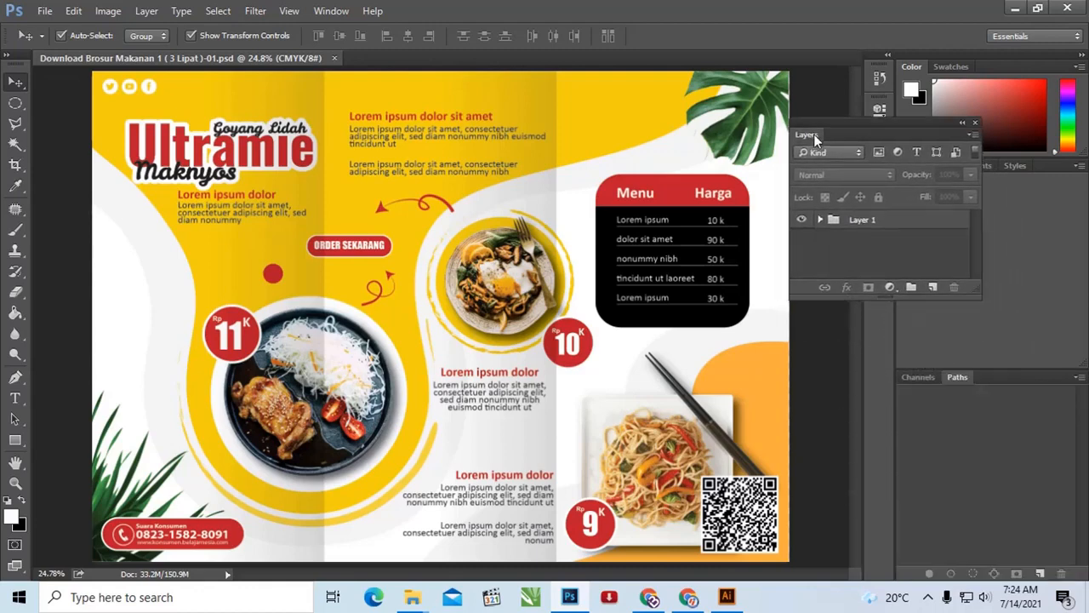
pyautogui.moveTo(848, 297); pyautogui.dragTo(847, 387)
pyautogui.moveTo(824, 130); pyautogui.dragTo(818, 81)
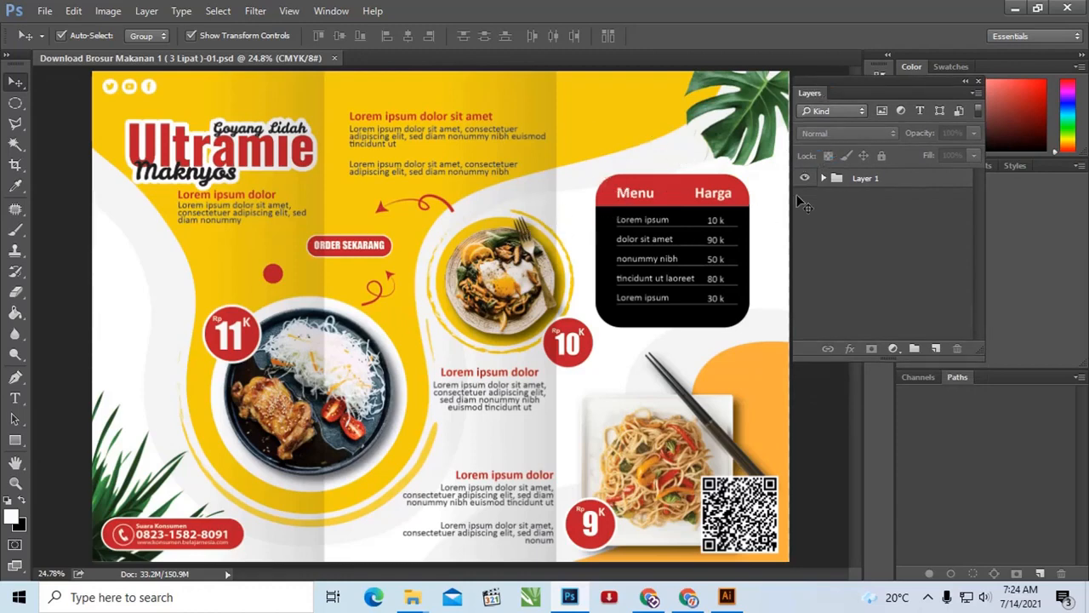
# Step: Ungroup the Layer 1 group and select the second <Rectangle> layer
pyautogui.click(869, 185)
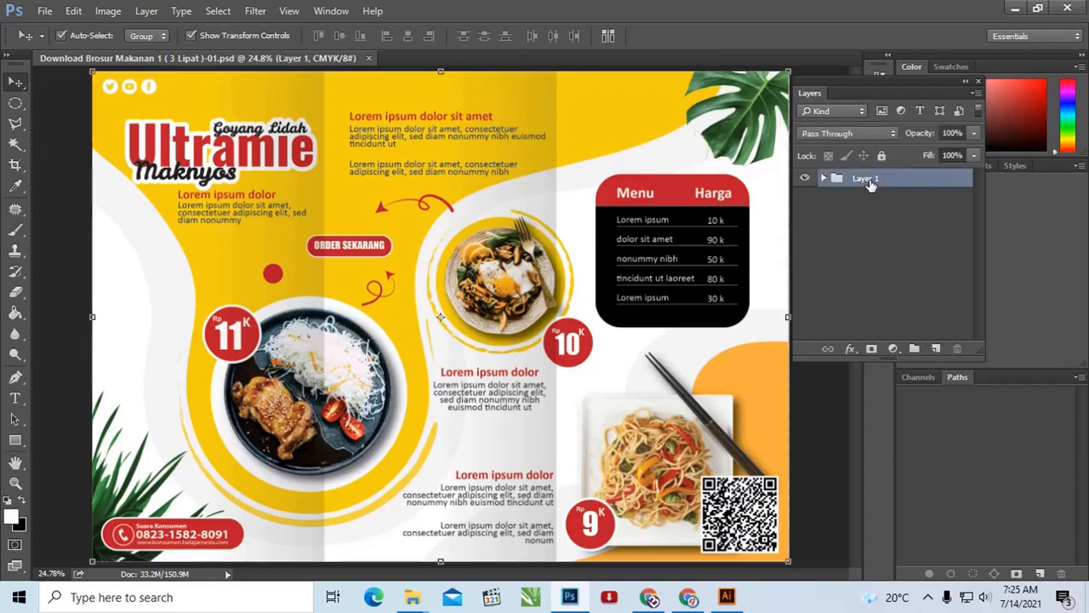
pyautogui.rightClick(869, 184)
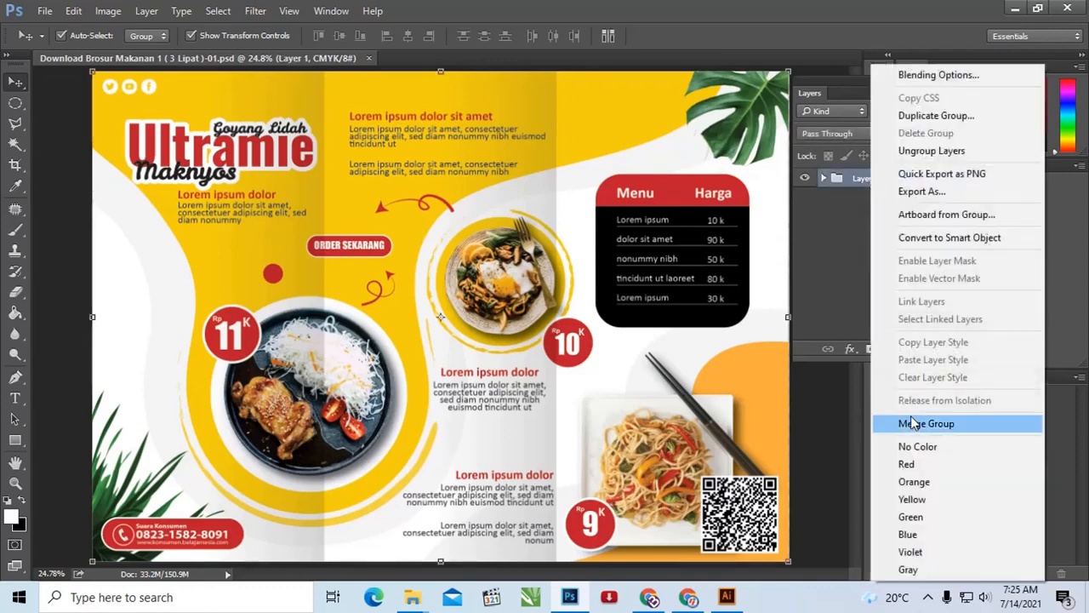
pyautogui.click(945, 151)
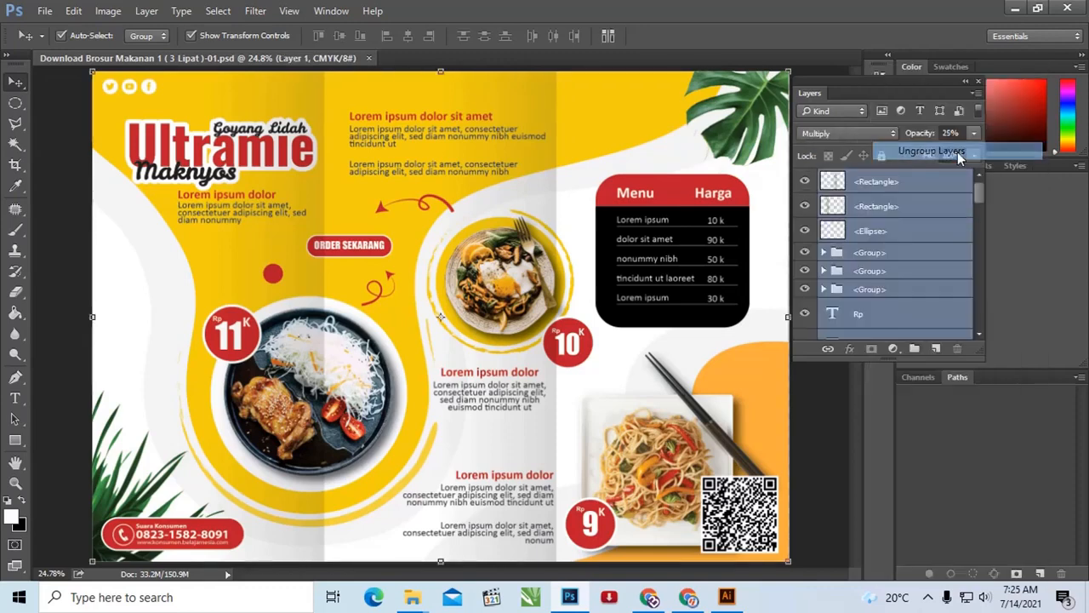
pyautogui.click(881, 213)
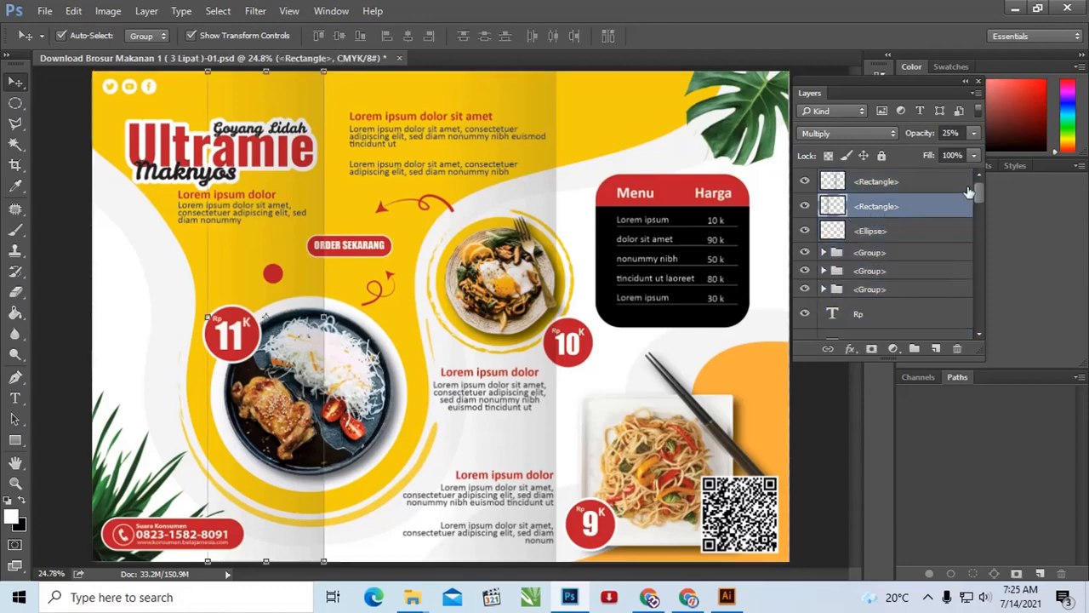
# Step: Toggle the visibility of the two <Rectangle> fold-shading layers to compare the brochure, leaving both hidden
pyautogui.moveTo(979, 196); pyautogui.dragTo(963, 168)
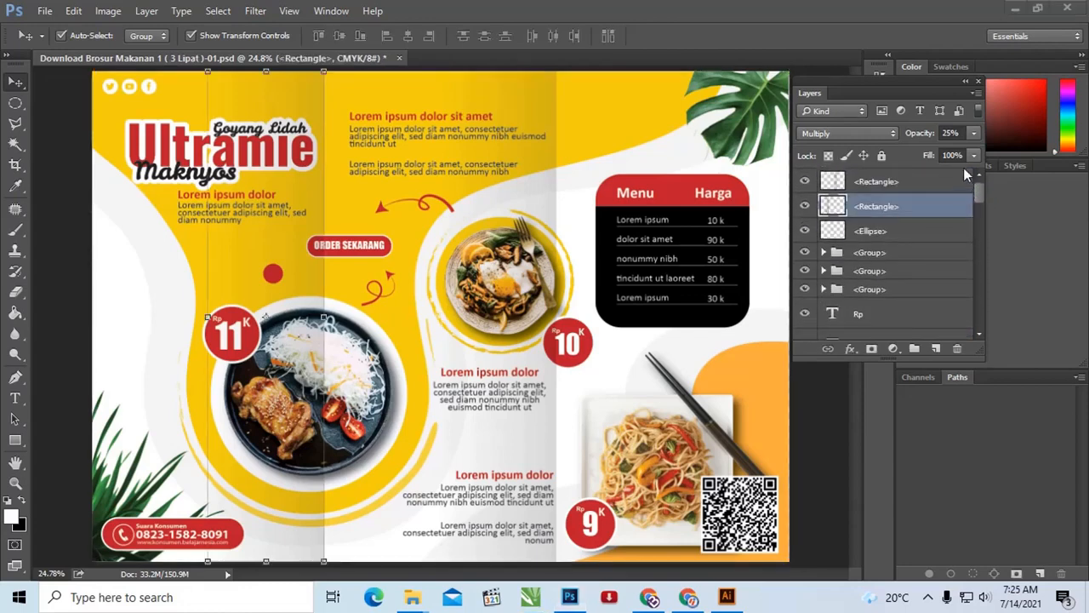
pyautogui.click(805, 182)
pyautogui.click(805, 182)
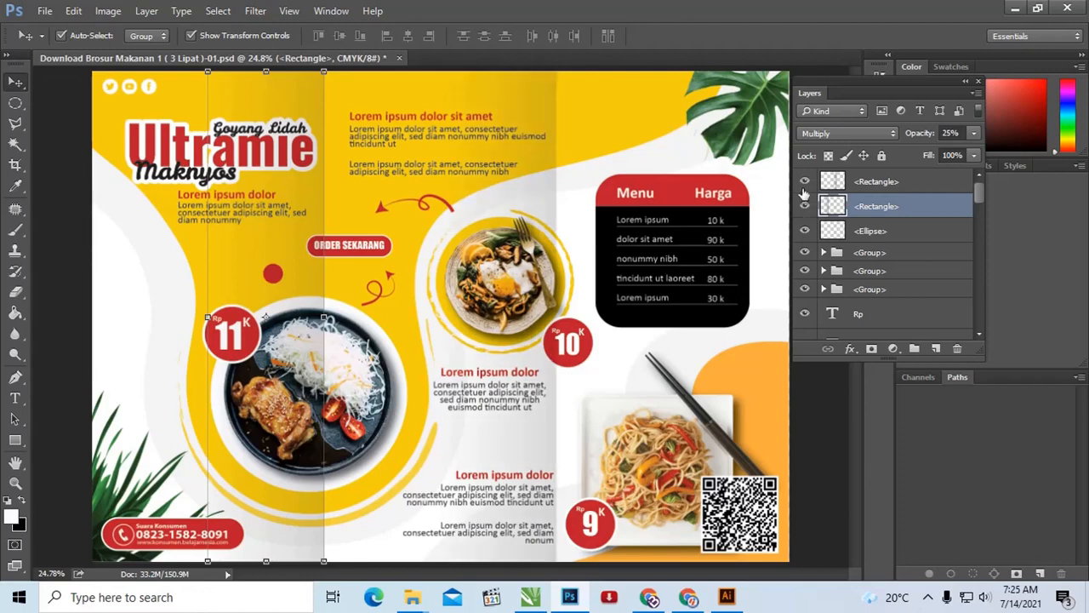
pyautogui.click(805, 184)
pyautogui.click(804, 207)
pyautogui.click(804, 206)
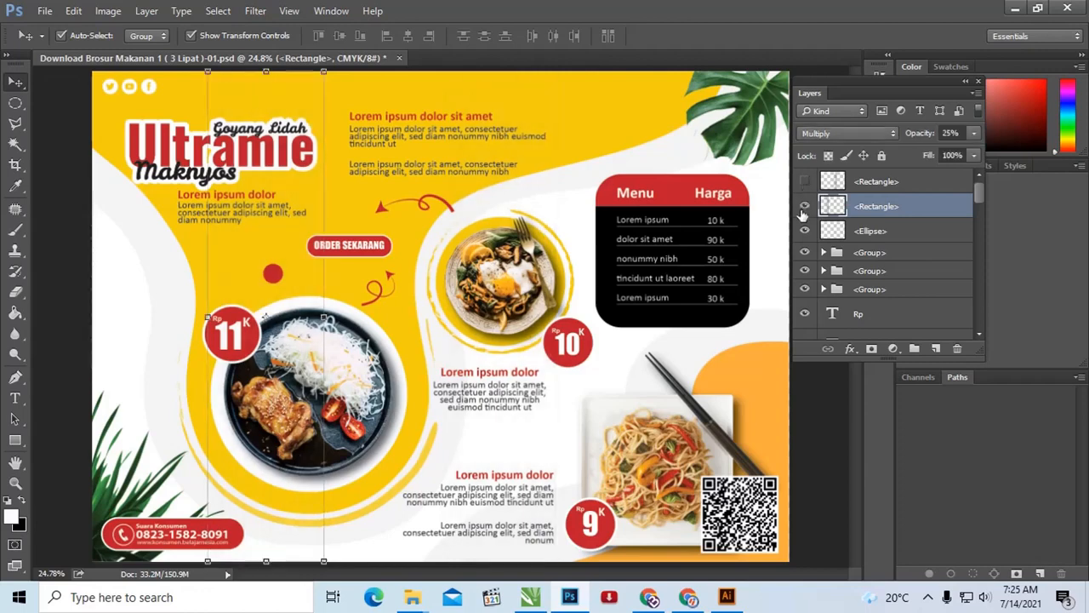
pyautogui.click(804, 182)
pyautogui.click(804, 181)
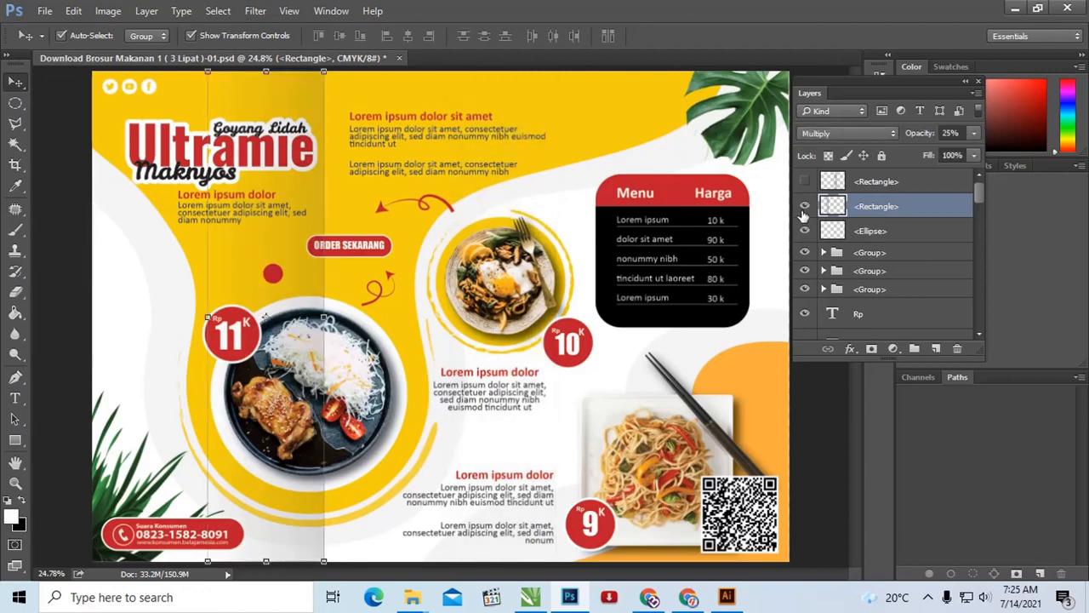
pyautogui.click(804, 205)
pyautogui.scroll(-2, 857, 268)
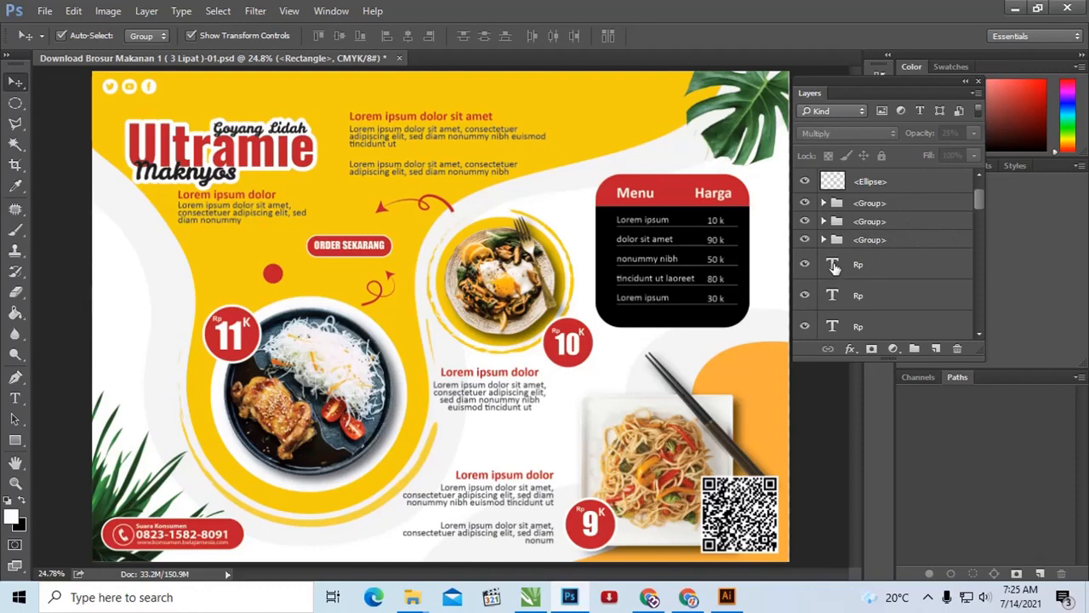
# Step: Open the text of the first two Rp layers for editing and expand the toolbox to two columns
pyautogui.doubleClick(833, 266)
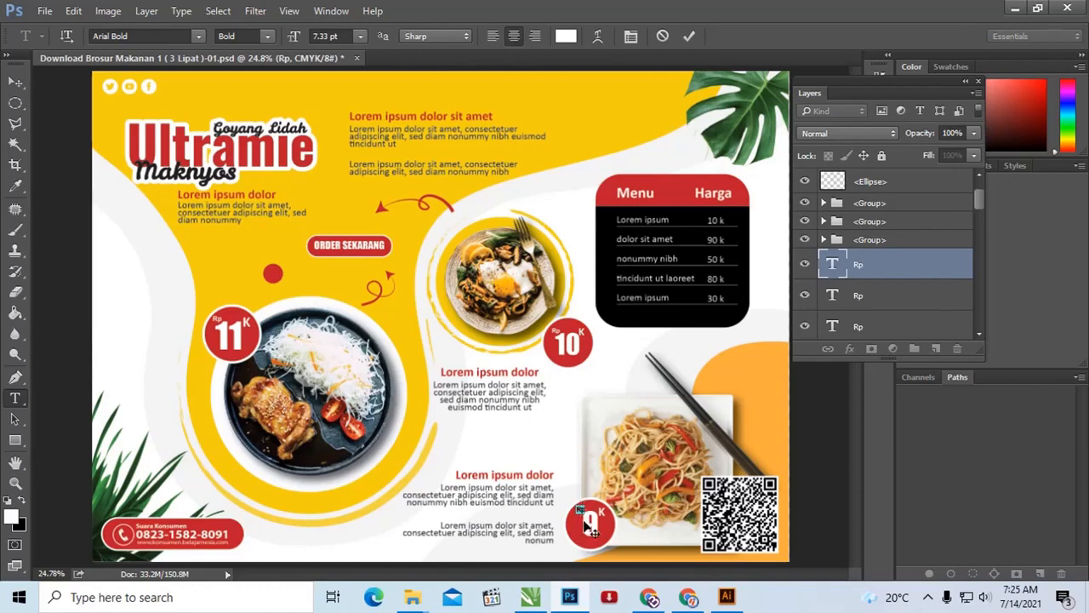
pyautogui.doubleClick(834, 298)
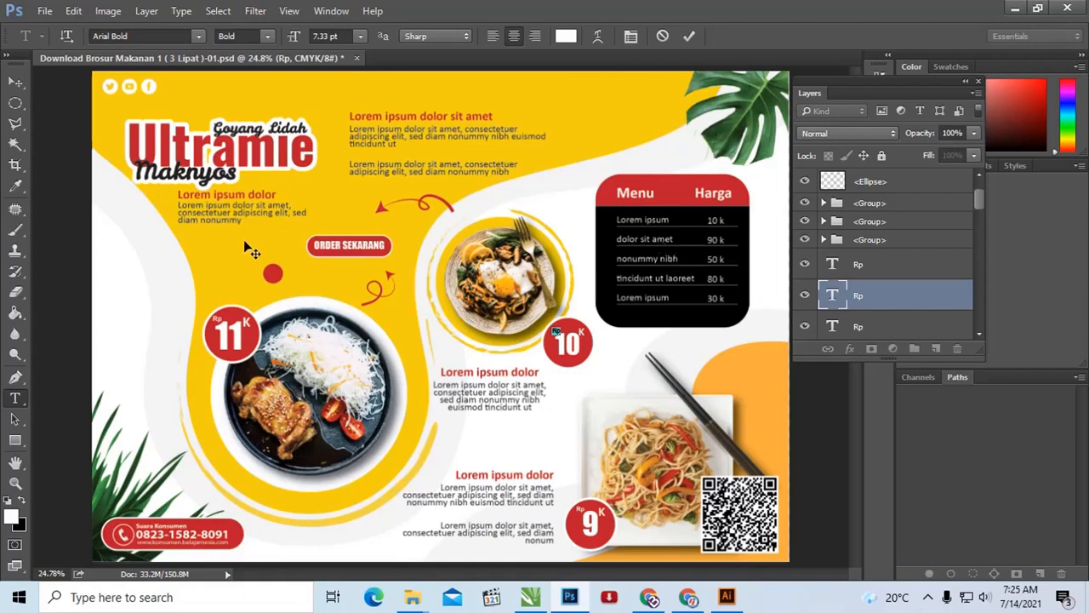
pyautogui.click(7, 54)
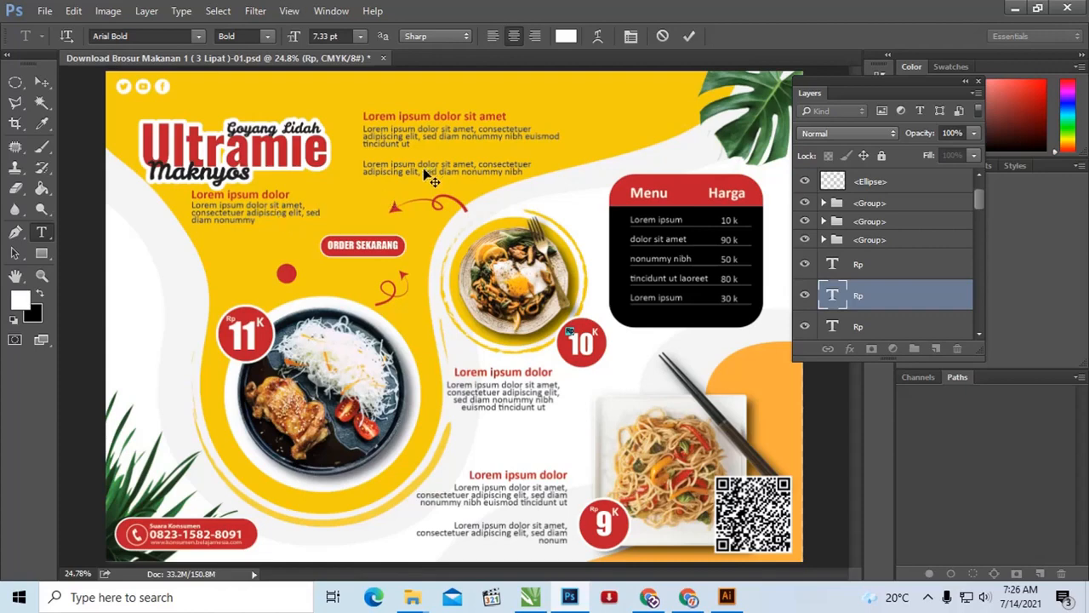
# Step: Highlight all the text of the red "Lorem ipsum dolor sit amet" heading with the Type tool and return to the Move tool
pyautogui.click(43, 83)
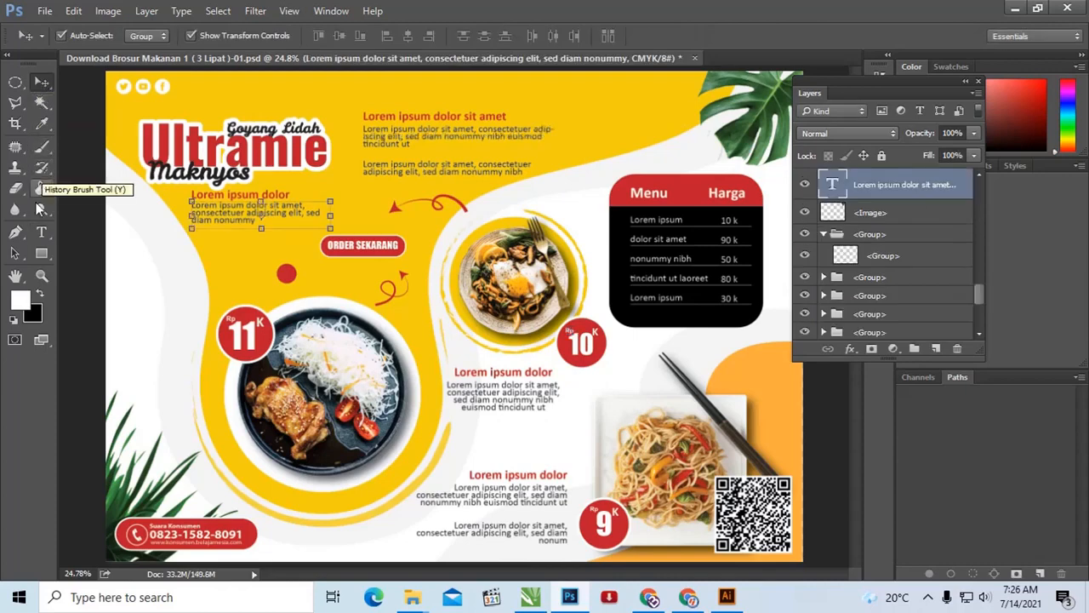
pyautogui.click(42, 232)
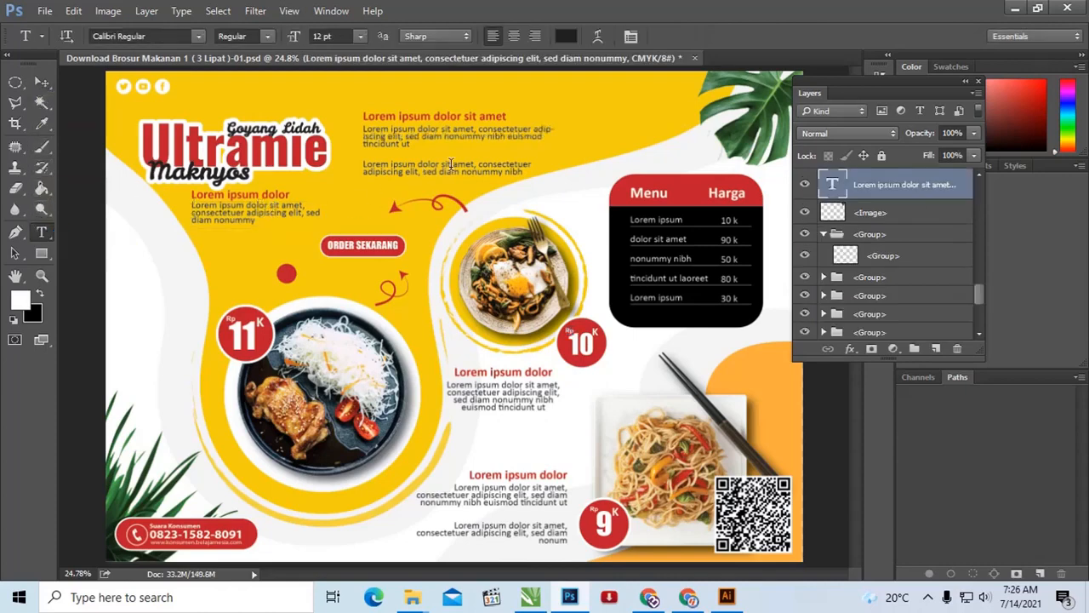
pyautogui.click(443, 118)
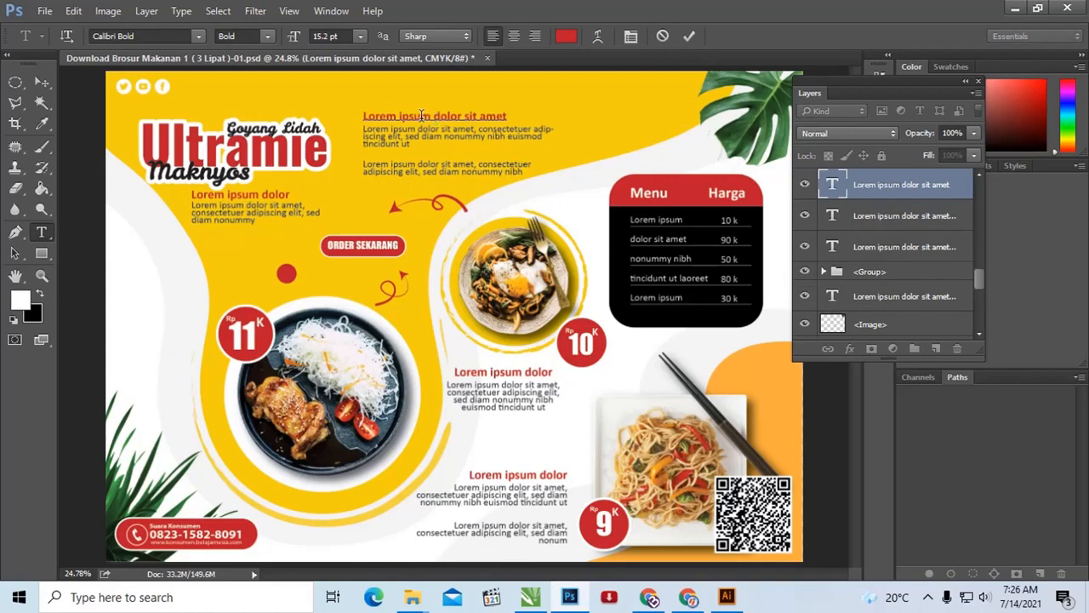
pyautogui.hotkey('ctrl', 'a')
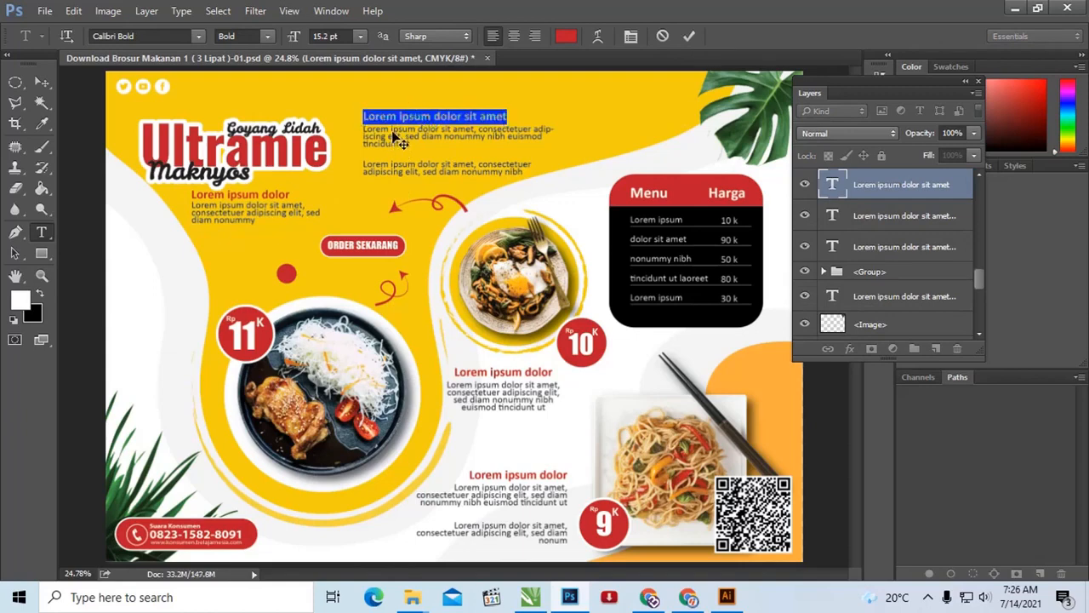
pyautogui.click(42, 81)
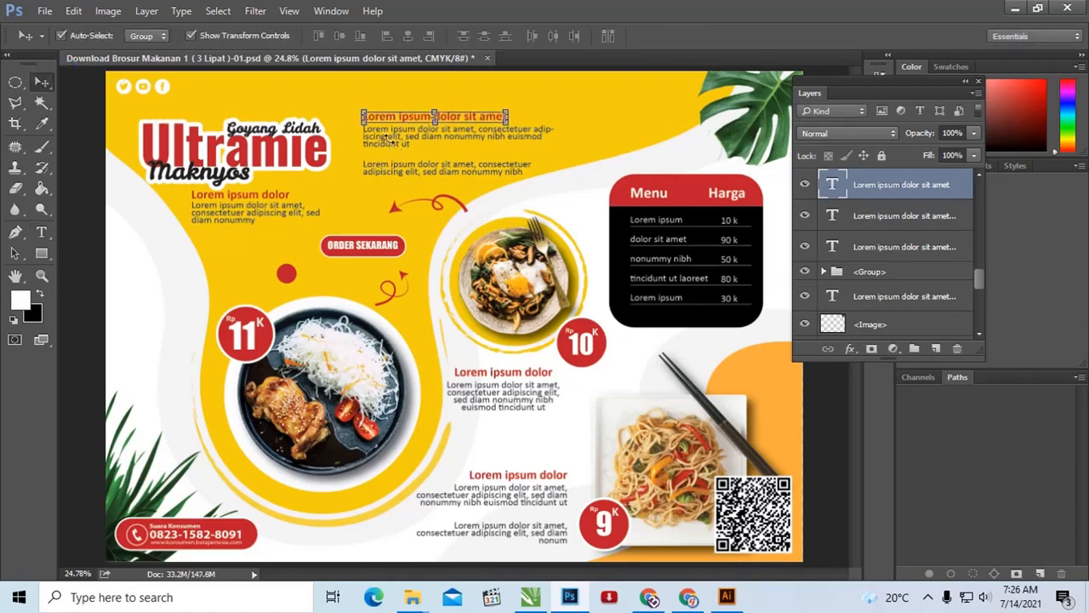
# Step: Accept a Free Transform of the red heading without adjustments, and open the paragraph beneath it for text editing
pyautogui.hotkey('ctrl', 't')
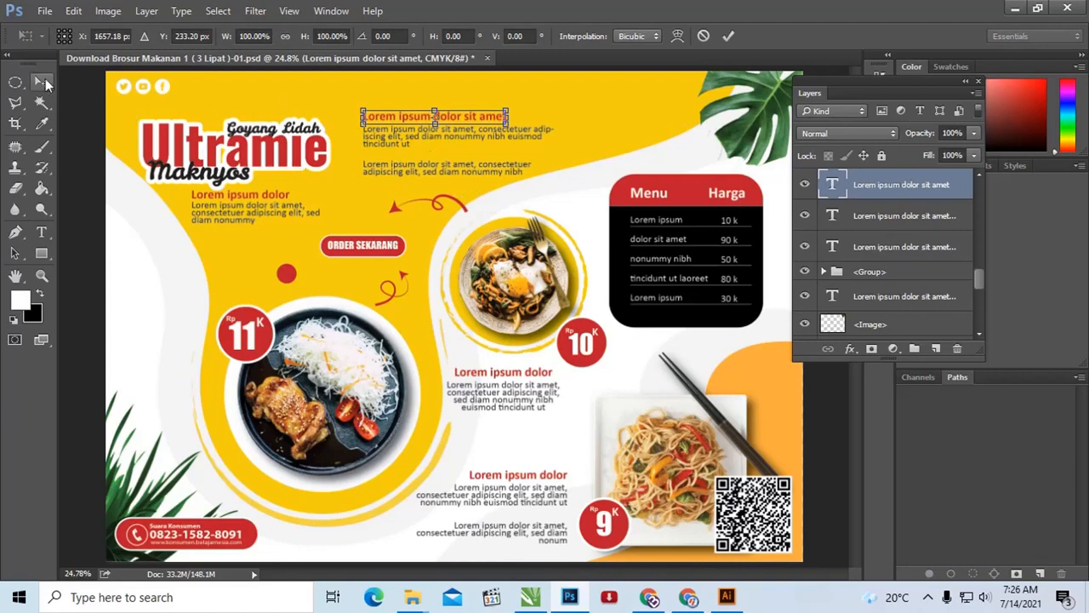
pyautogui.press('Return')
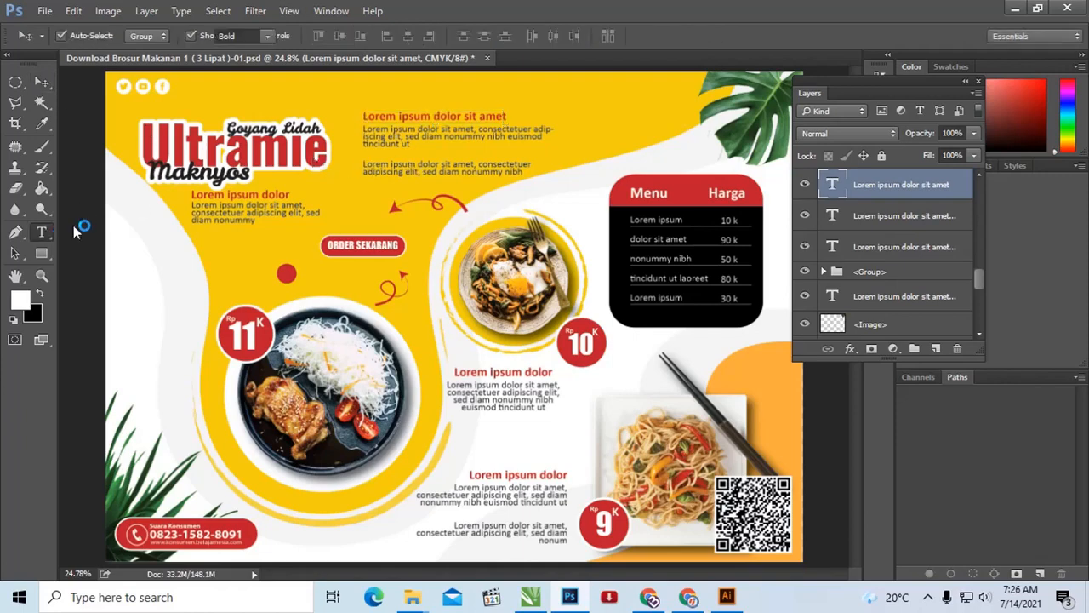
pyautogui.click(460, 136)
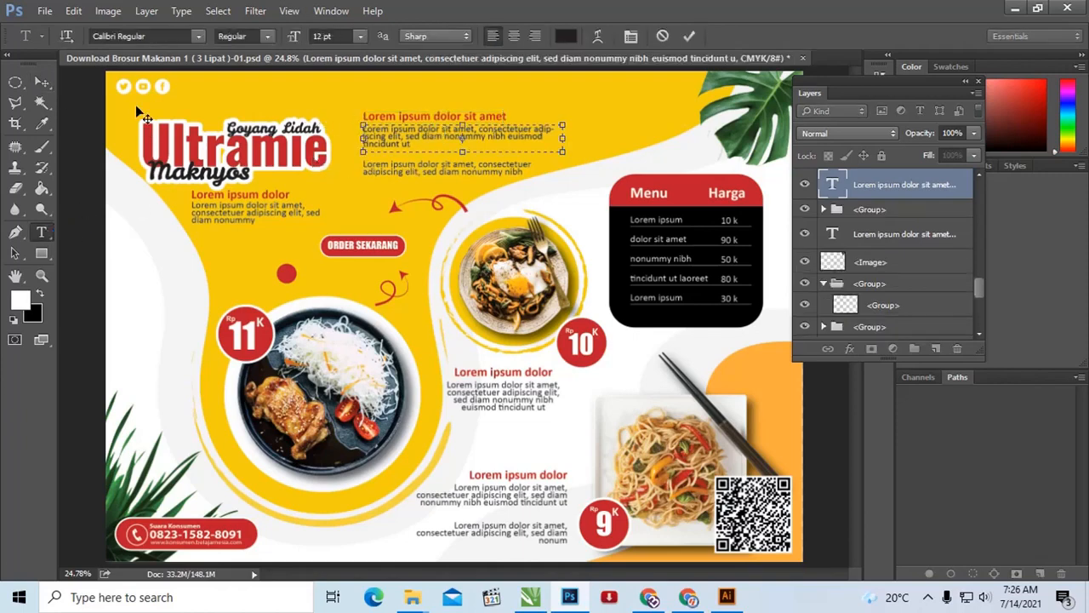
pyautogui.click(42, 82)
# Step: Select the Menu/Harga price table group and ungroup its layers
pyautogui.click(685, 262)
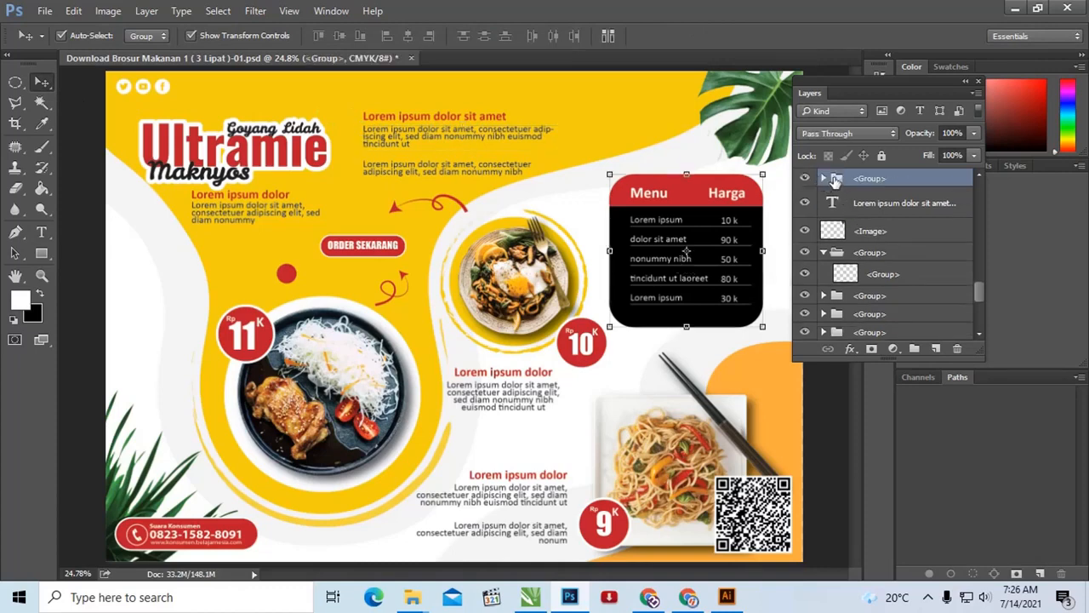
pyautogui.scroll(-2, 866, 198)
pyautogui.scroll(3, 863, 240)
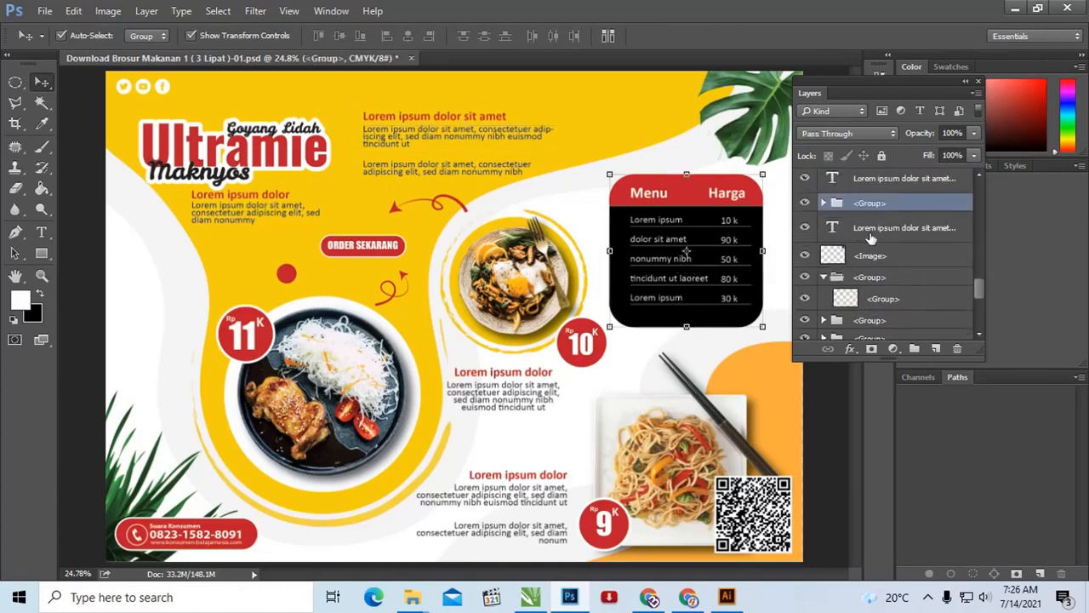
pyautogui.rightClick(847, 201)
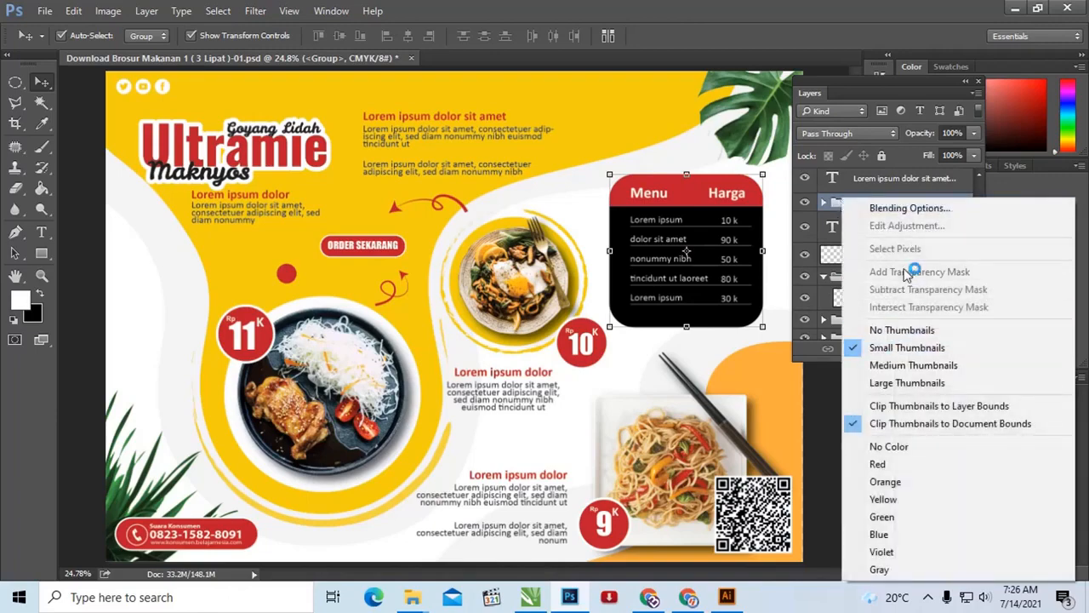
pyautogui.click(829, 206)
pyautogui.rightClick(860, 206)
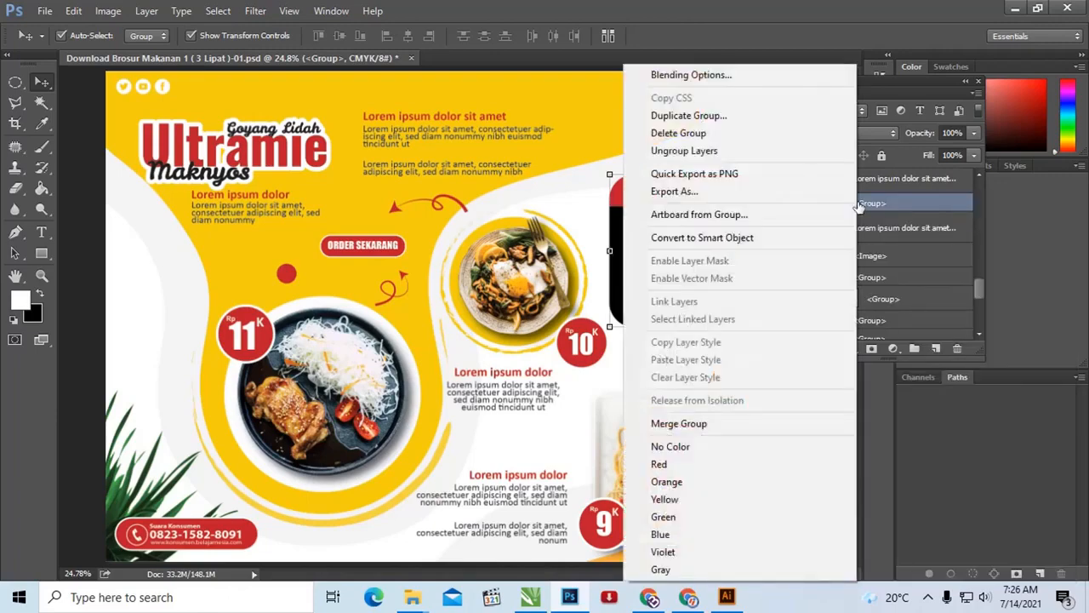
pyautogui.click(749, 151)
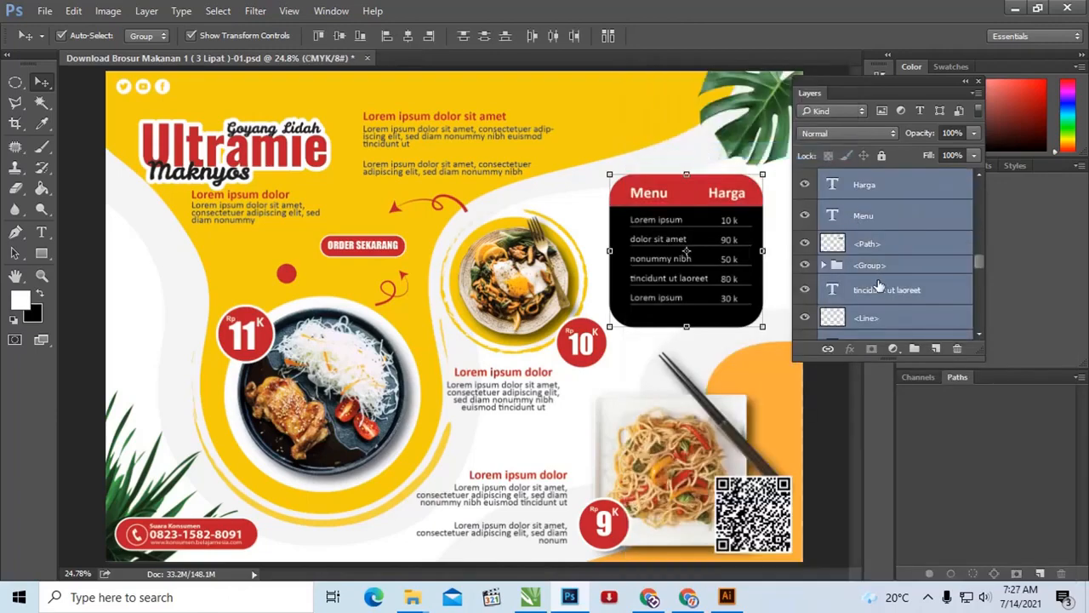
# Step: Try moving the red menu header shape and the round noodle plate group slightly, undoing both moves
pyautogui.click(876, 243)
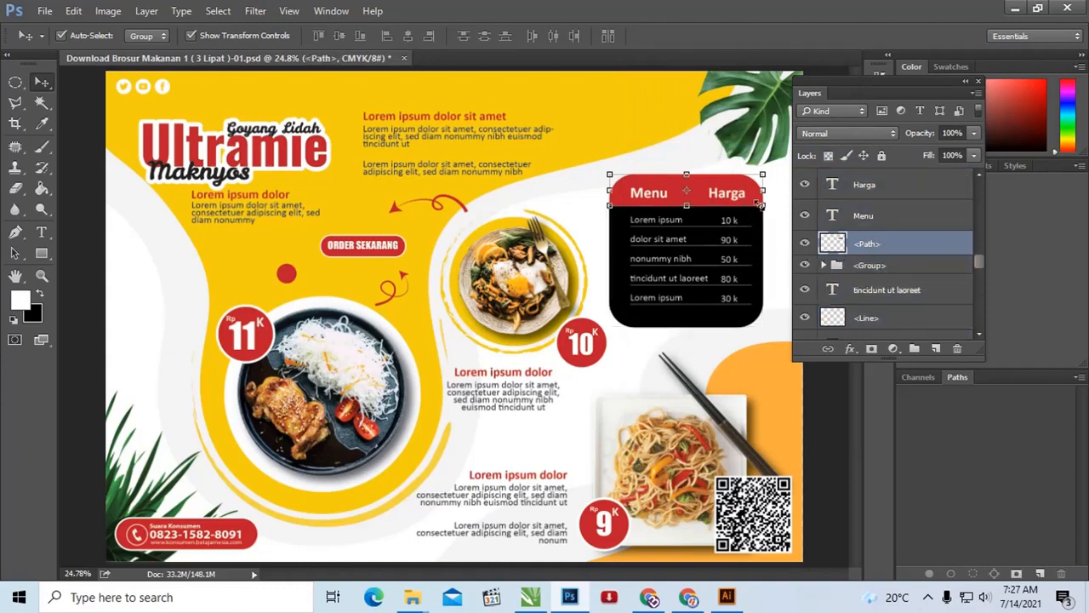
pyautogui.moveTo(721, 179); pyautogui.dragTo(725, 178)
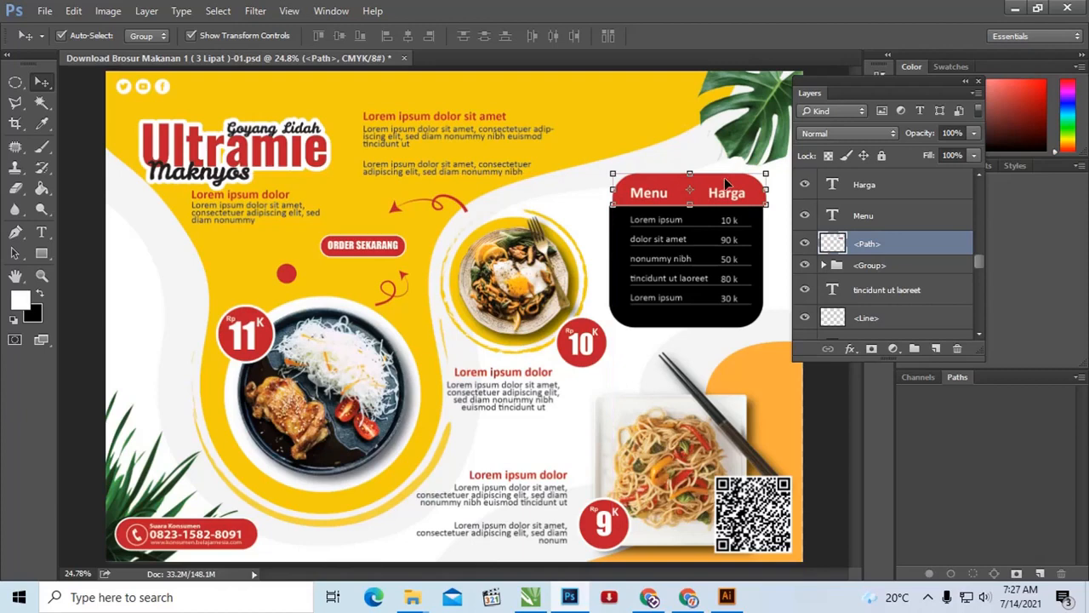
pyautogui.click(560, 279)
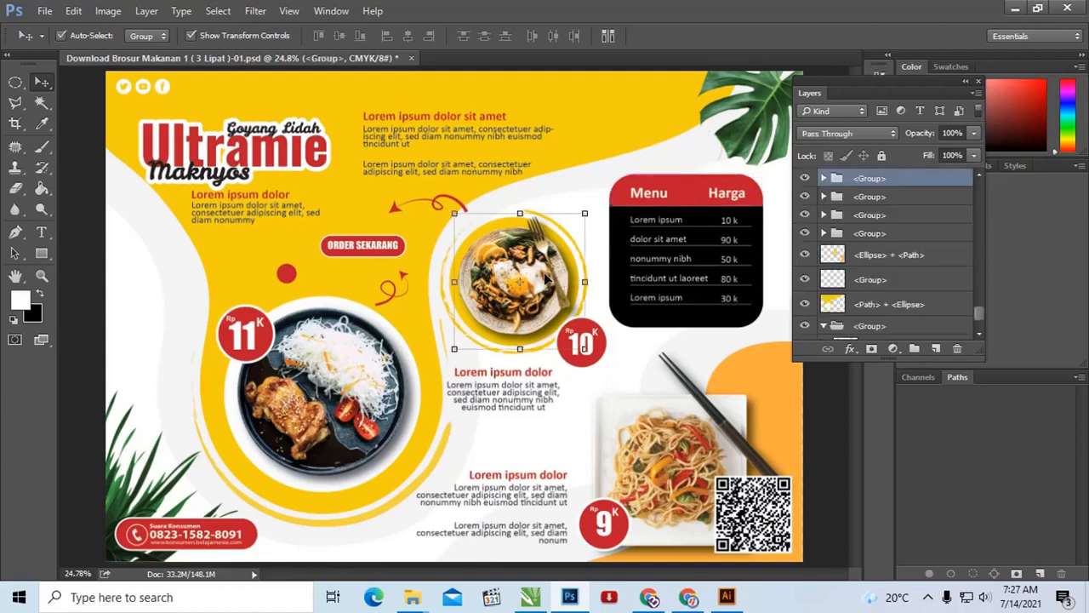
pyautogui.moveTo(545, 280); pyautogui.dragTo(511, 278)
pyautogui.hotkey('ctrl', 'z')
# Step: Select the brochure's background layer and dock the Layers panel beneath the Color panel
pyautogui.keyDown('ctrl'); pyautogui.click(702, 344); pyautogui.keyUp('ctrl')
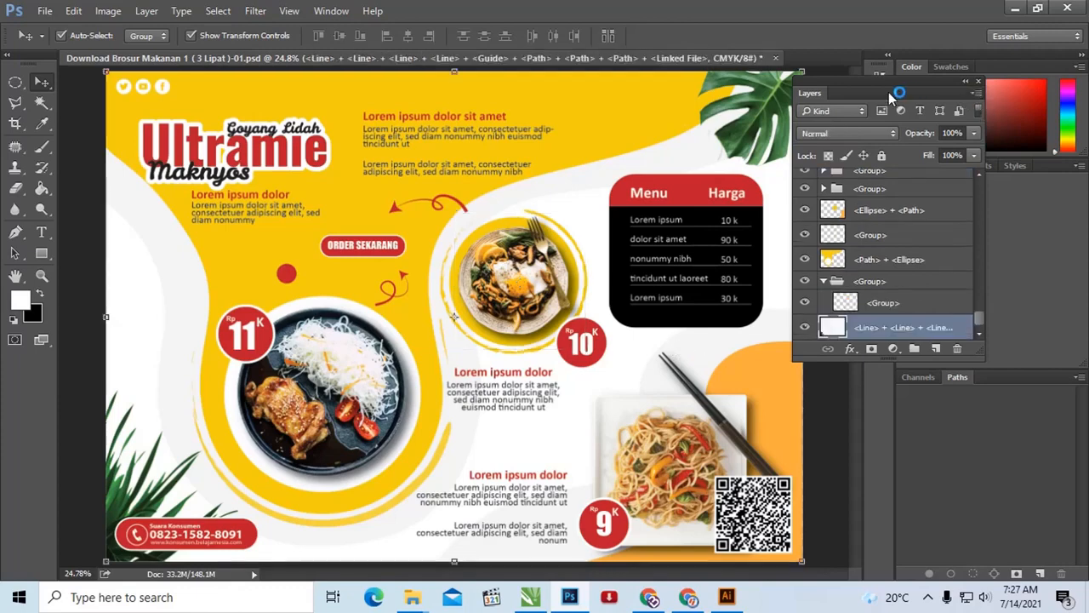
pyautogui.moveTo(881, 93); pyautogui.dragTo(886, 83)
pyautogui.moveTo(947, 132); pyautogui.dragTo(952, 162)
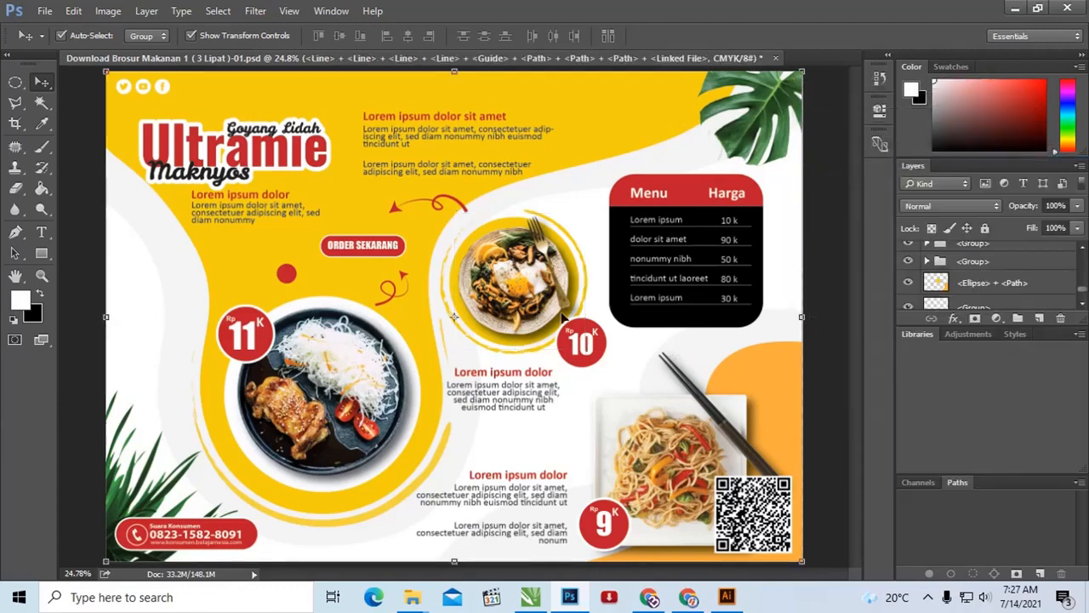
# Step: Select the round noodle plate group and the upper corner leaf image, and try repositioning the lower-left leaves
pyautogui.click(528, 288)
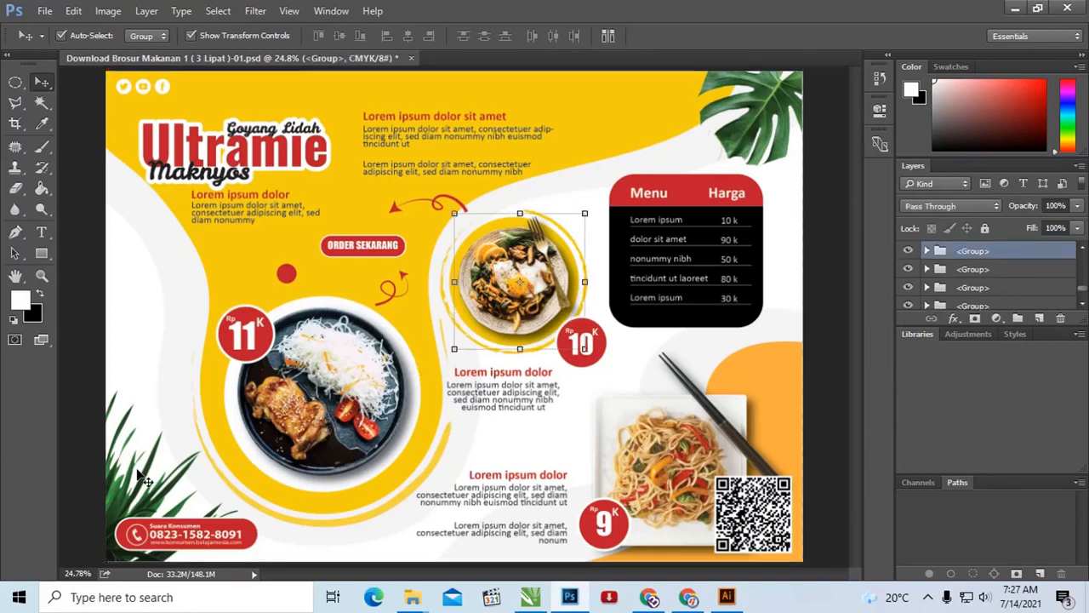
pyautogui.click(774, 135)
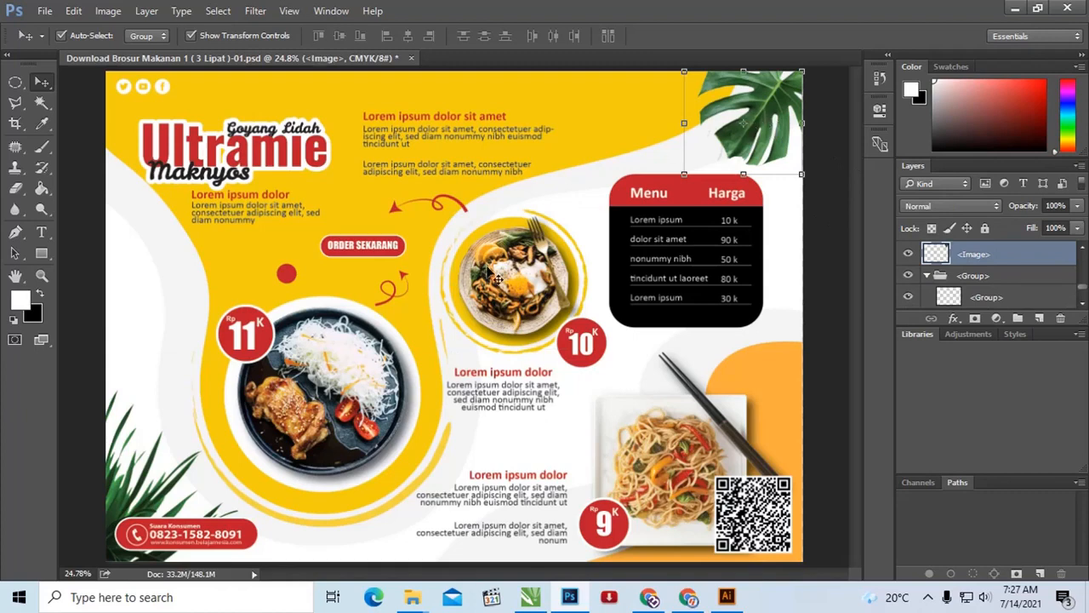
pyautogui.click(169, 497)
pyautogui.moveTo(169, 497); pyautogui.dragTo(172, 463)
pyautogui.hotkey('shift', 'Left')
pyautogui.hotkey('shift', 'Left')
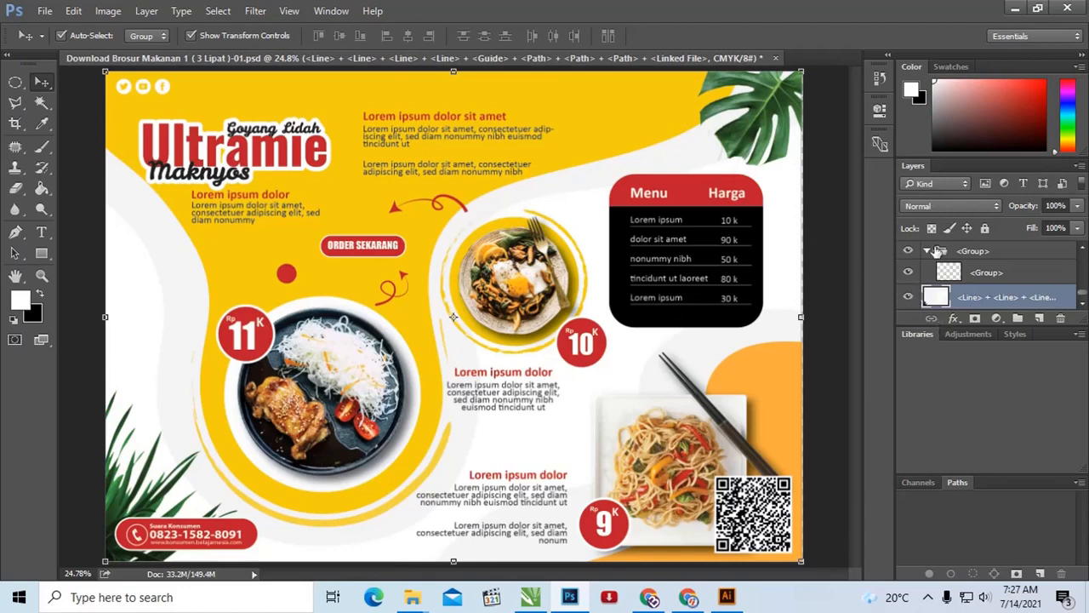
# Step: Float the Layers panel over the artwork and highlight the menu table's "dolor sit amet" text with the Type tool
pyautogui.moveTo(910, 165); pyautogui.dragTo(760, 129)
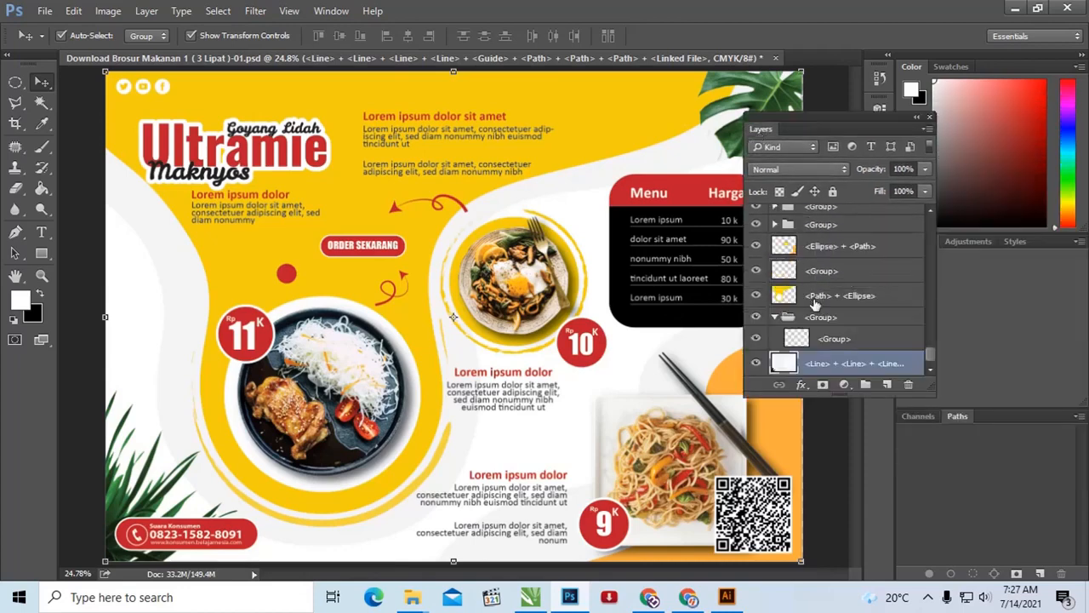
pyautogui.click(691, 244)
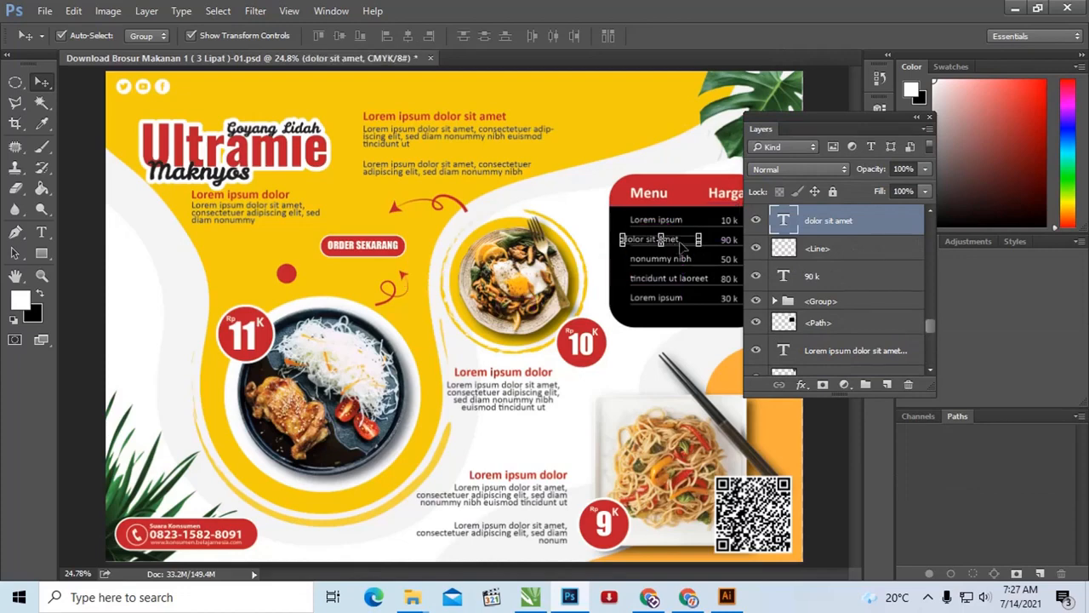
pyautogui.doubleClick(672, 240)
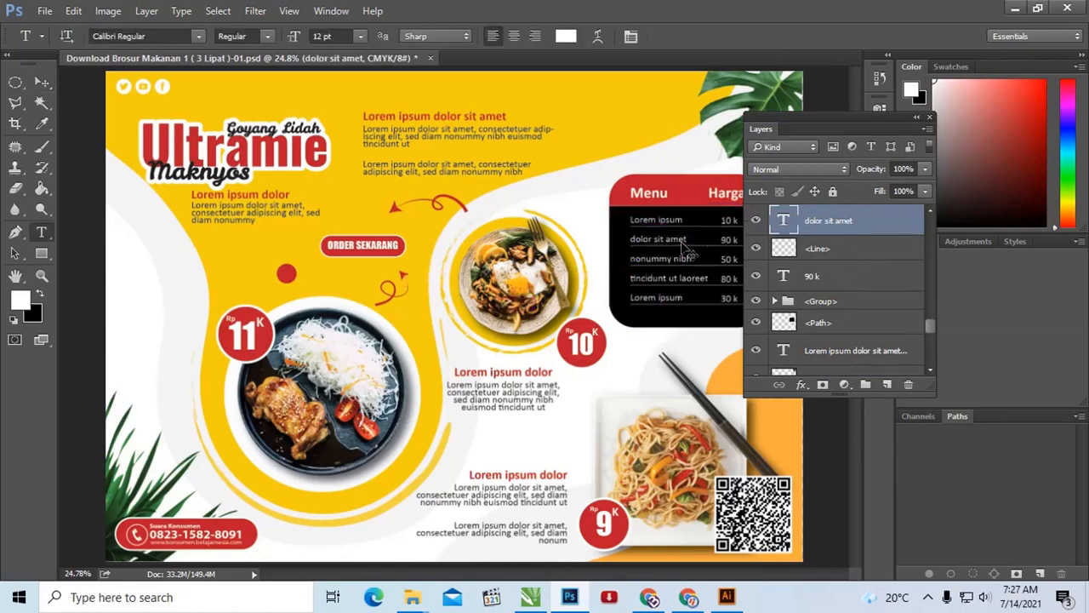
pyautogui.hotkey('ctrl', 'a')
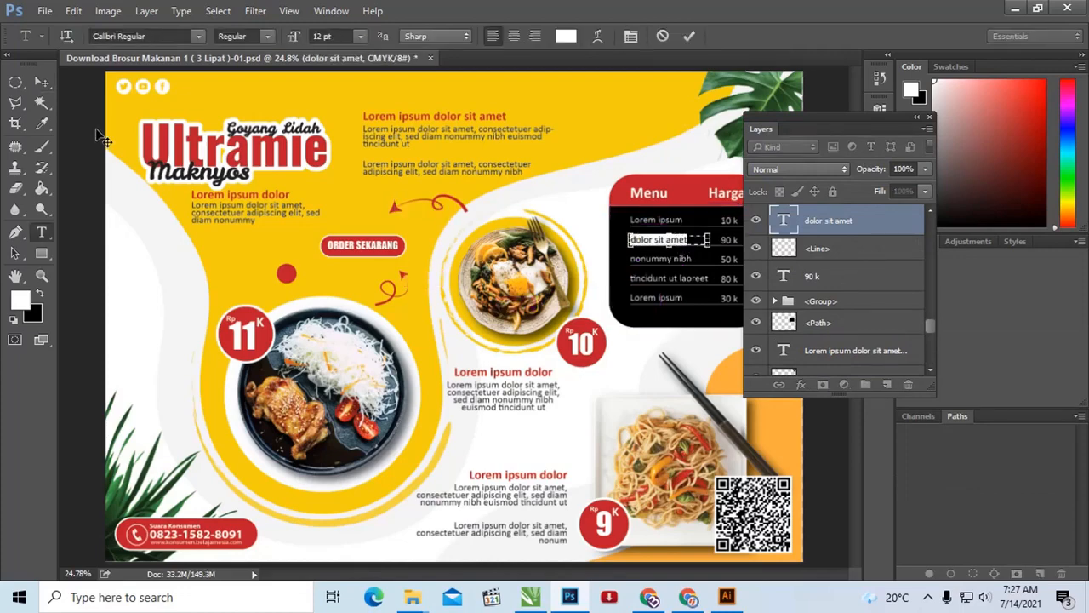
pyautogui.click(42, 82)
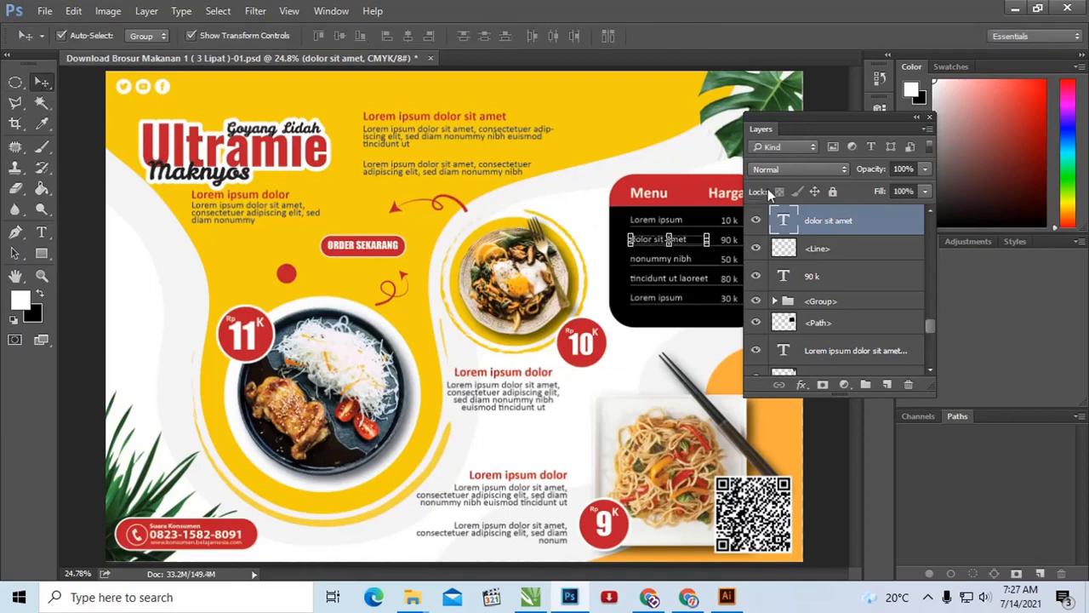
# Step: Move the Layers panel off the price table and add a Hue/Saturation adjustment layer above the "dolor sit amet" text layer
pyautogui.moveTo(778, 119); pyautogui.dragTo(808, 132)
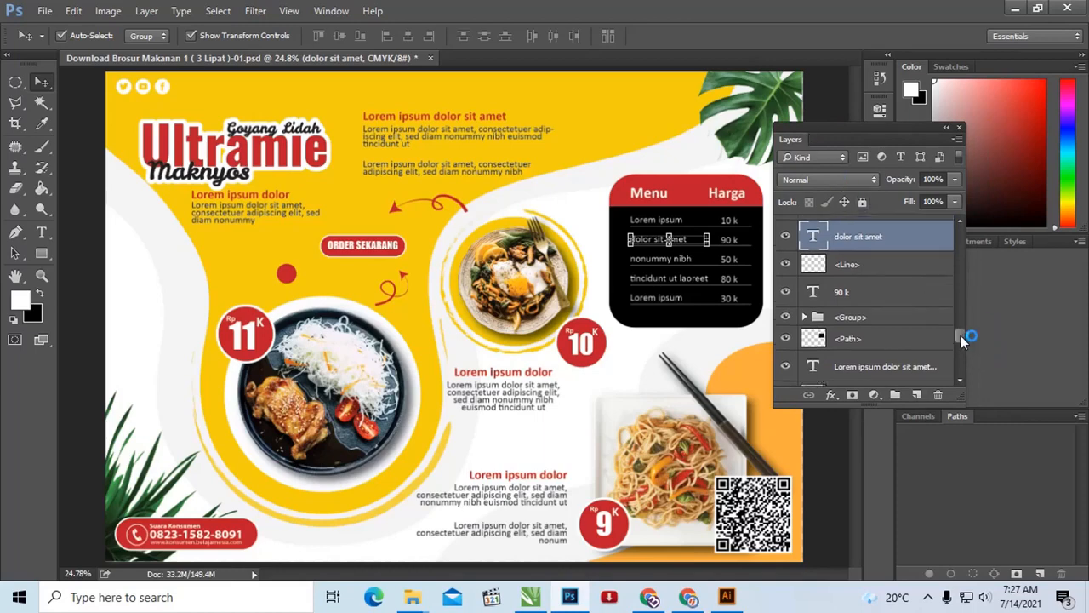
pyautogui.moveTo(961, 336); pyautogui.dragTo(948, 229)
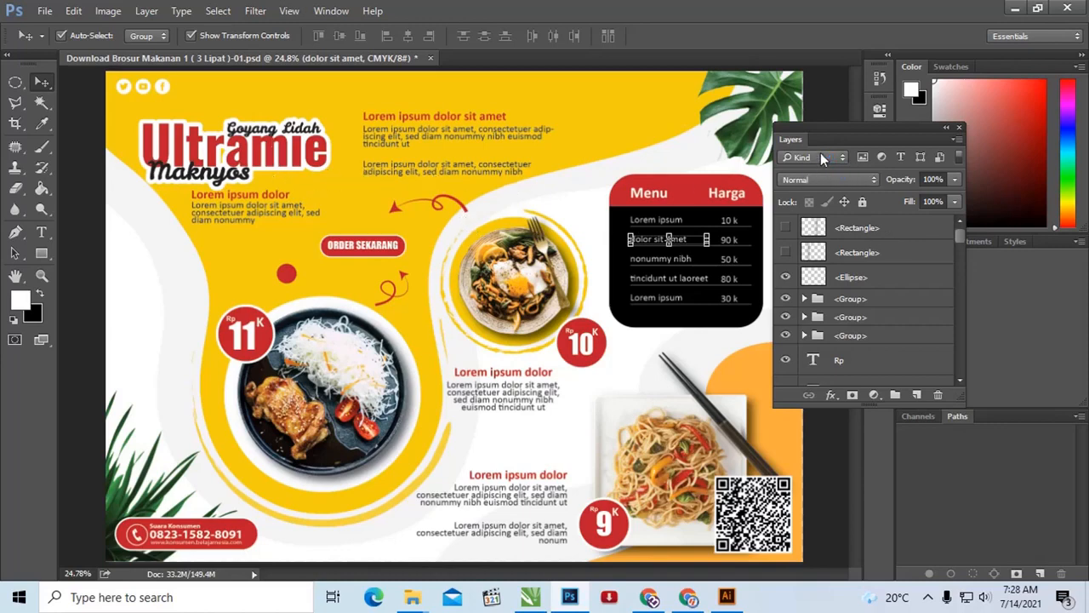
pyautogui.moveTo(814, 135); pyautogui.dragTo(825, 148)
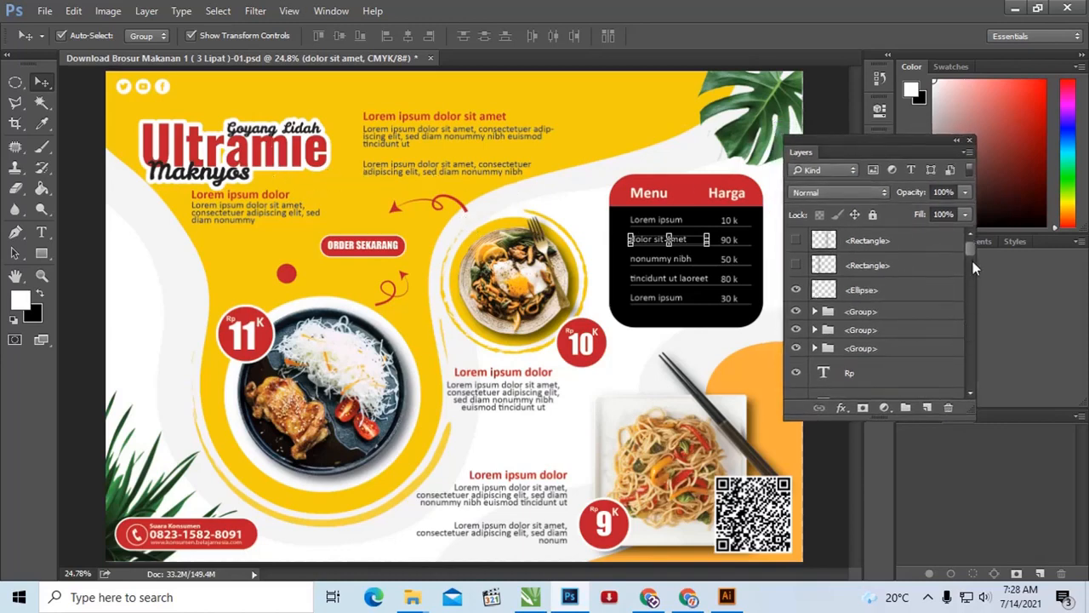
pyautogui.click(886, 409)
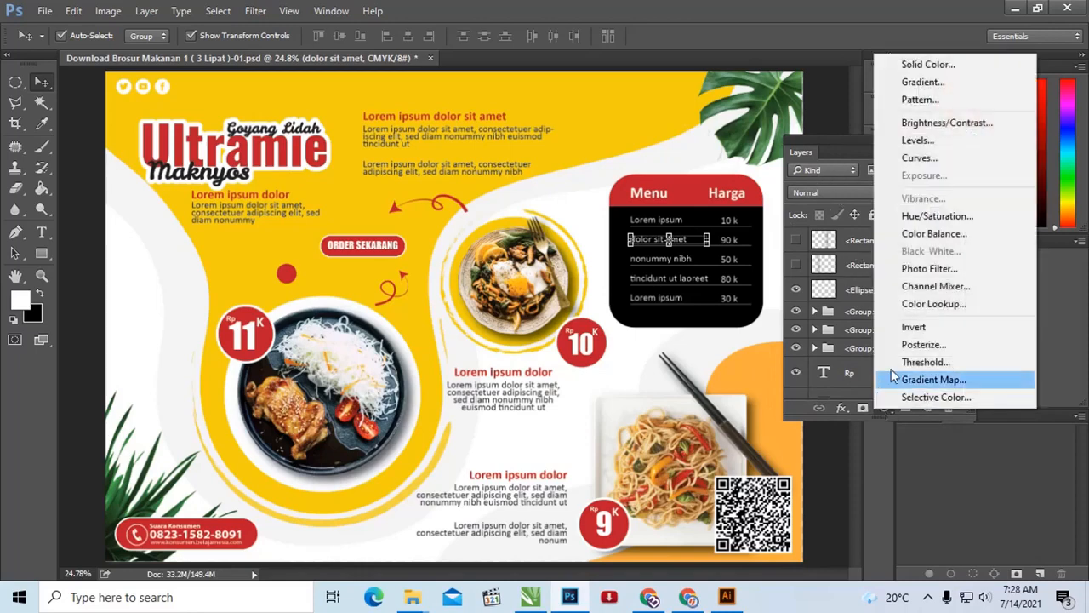
pyautogui.click(923, 223)
# Step: Dock the Hue/Saturation properties beneath the Color panel, reposition the Layers panel and locate the new adjustment layer in it
pyautogui.moveTo(752, 106); pyautogui.dragTo(1044, 236)
pyautogui.moveTo(858, 143); pyautogui.dragTo(802, 86)
pyautogui.scroll(3, 879, 332)
pyautogui.scroll(-2, 879, 332)
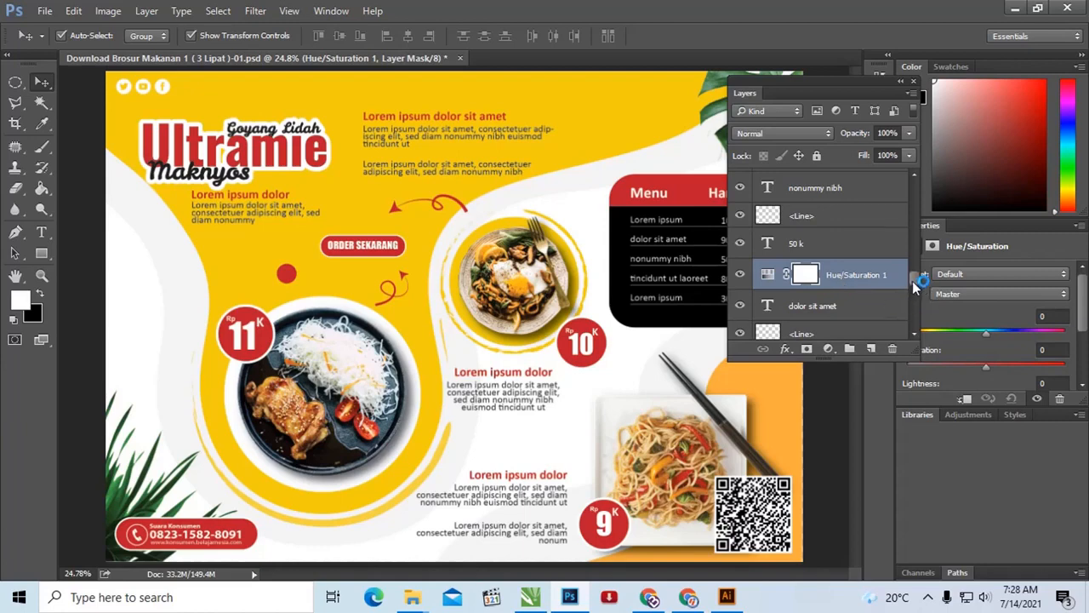
pyautogui.moveTo(914, 278)
pyautogui.mouseDown()
pyautogui.moveTo(915, 333)
pyautogui.moveTo(912, 285)
pyautogui.mouseUp()
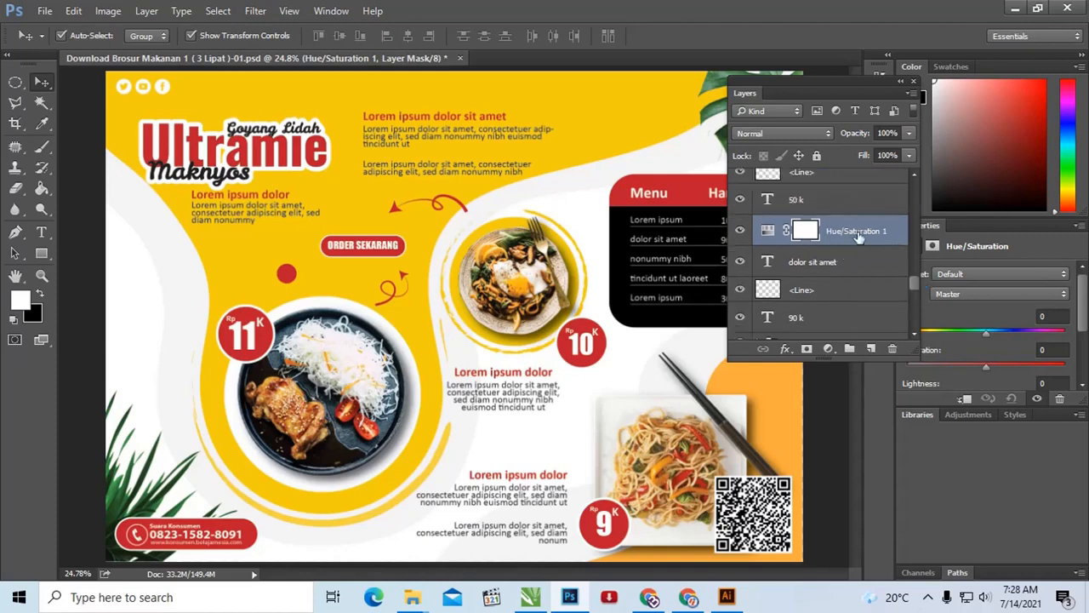
# Step: Float the Hue/Saturation properties beside the Layers panel, move both clear of the menu table and expand the adjustment's settings
pyautogui.click(769, 231)
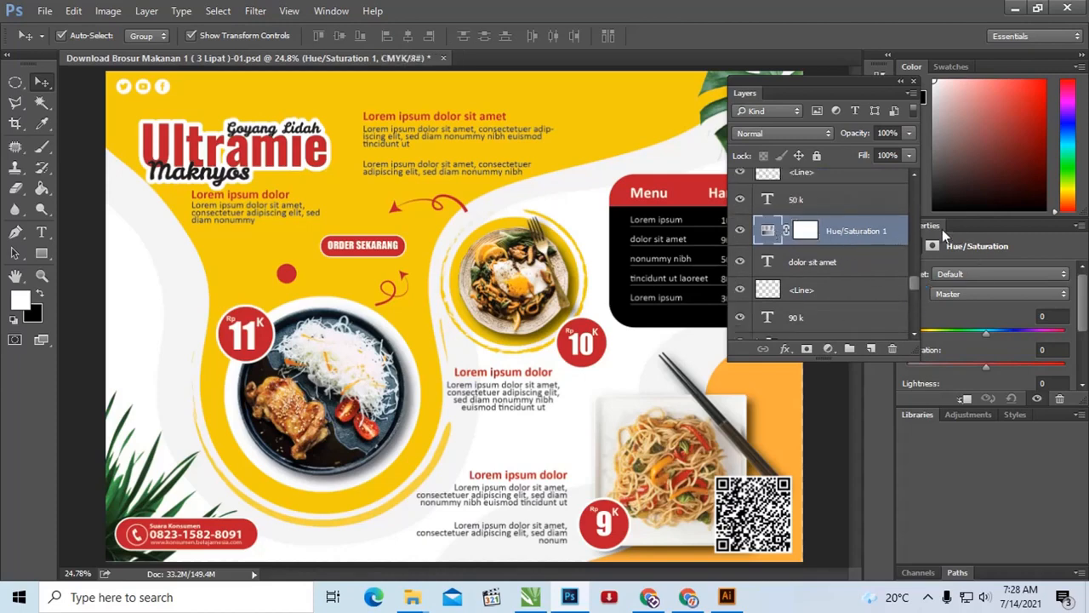
pyautogui.moveTo(942, 229); pyautogui.dragTo(759, 262)
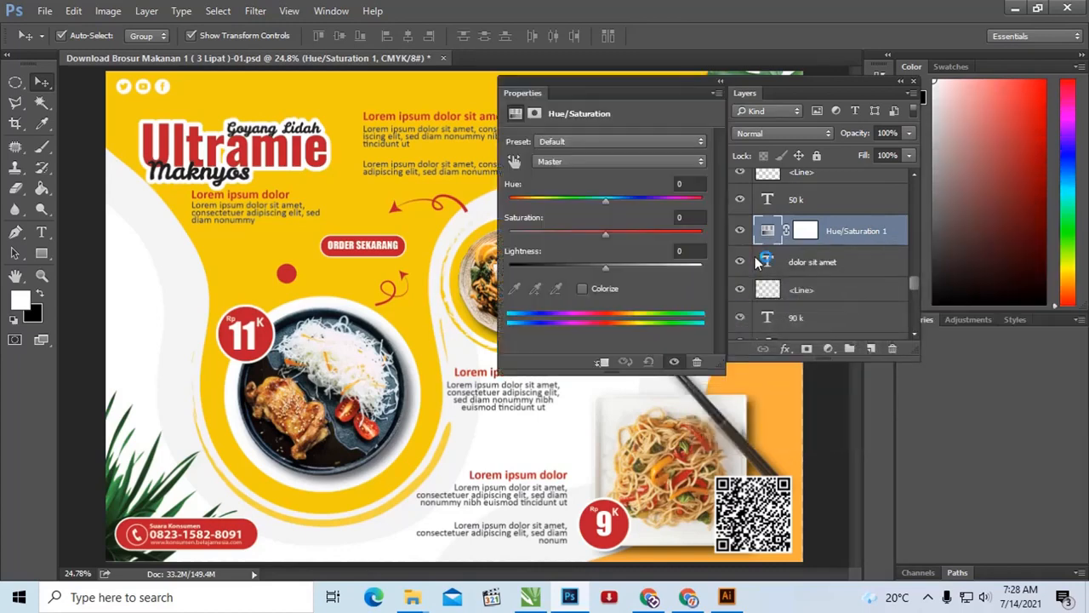
pyautogui.moveTo(659, 85); pyautogui.dragTo(989, 161)
pyautogui.click(853, 215)
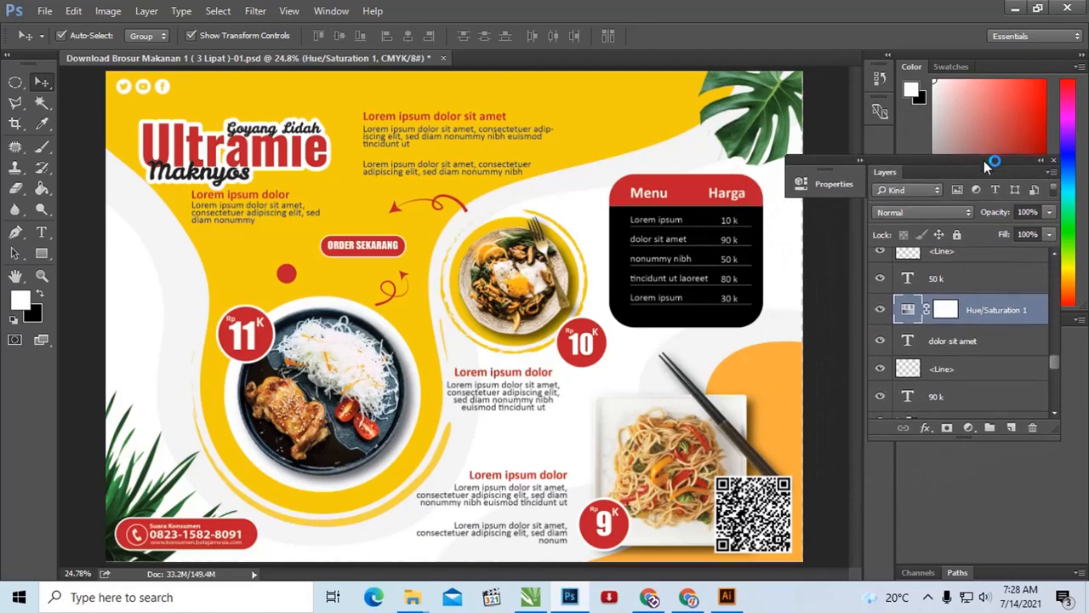
pyautogui.click(842, 187)
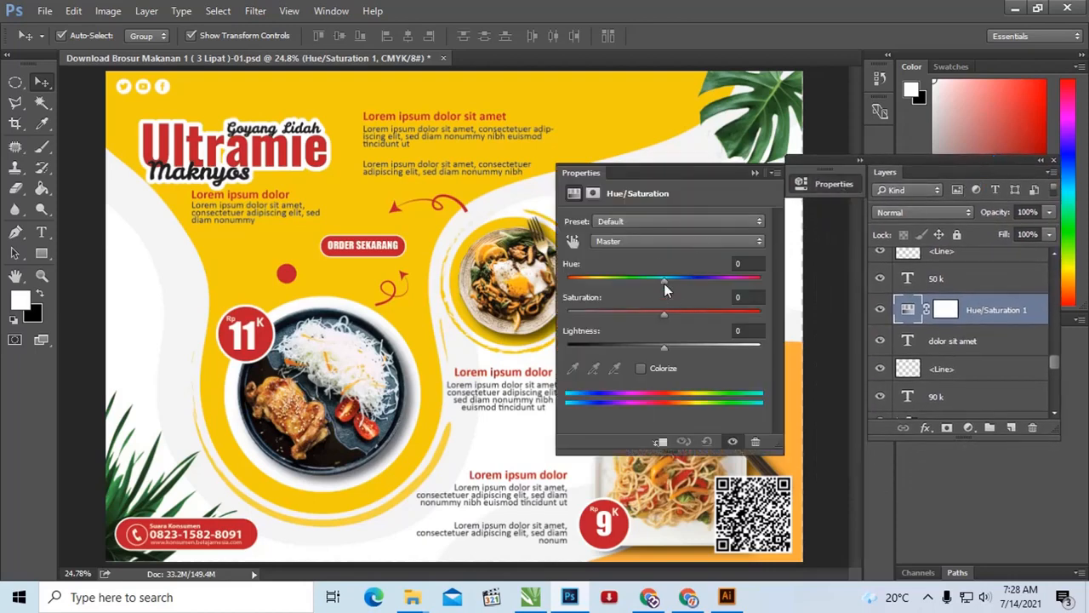
# Step: Set the adjustment layer's hue to -1 and compare it with the "dolor sit amet" text layer beneath
pyautogui.moveTo(663, 284)
pyautogui.mouseDown()
pyautogui.moveTo(684, 278)
pyautogui.moveTo(614, 274)
pyautogui.moveTo(684, 275)
pyautogui.moveTo(661, 275)
pyautogui.mouseUp()
pyautogui.click(970, 342)
pyautogui.click(977, 312)
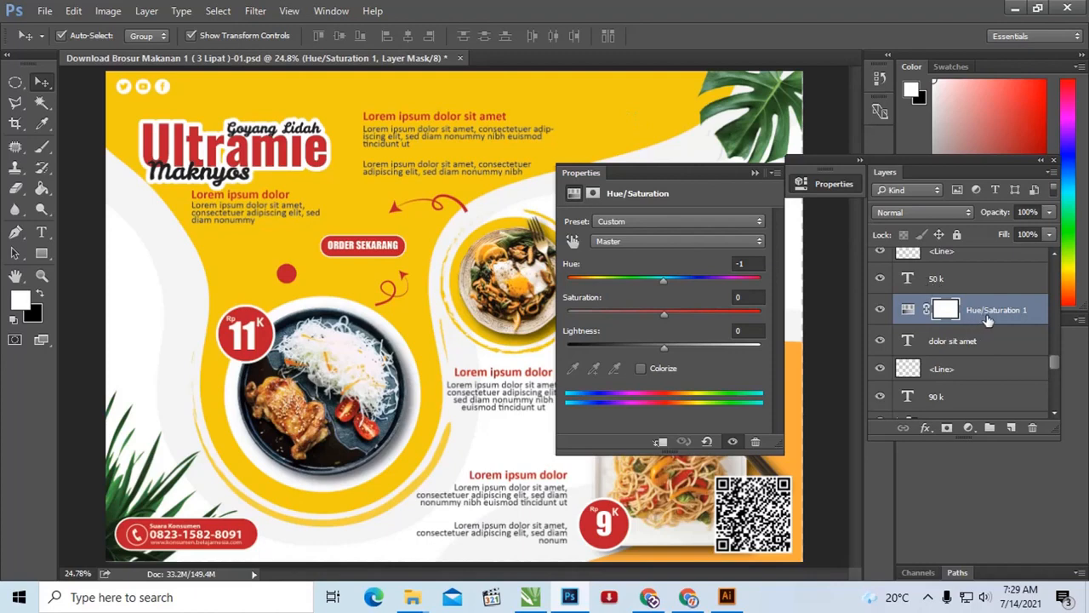
# Step: Delete the Hue/Saturation adjustment layer above the "dolor sit amet" text layer
pyautogui.click(672, 116)
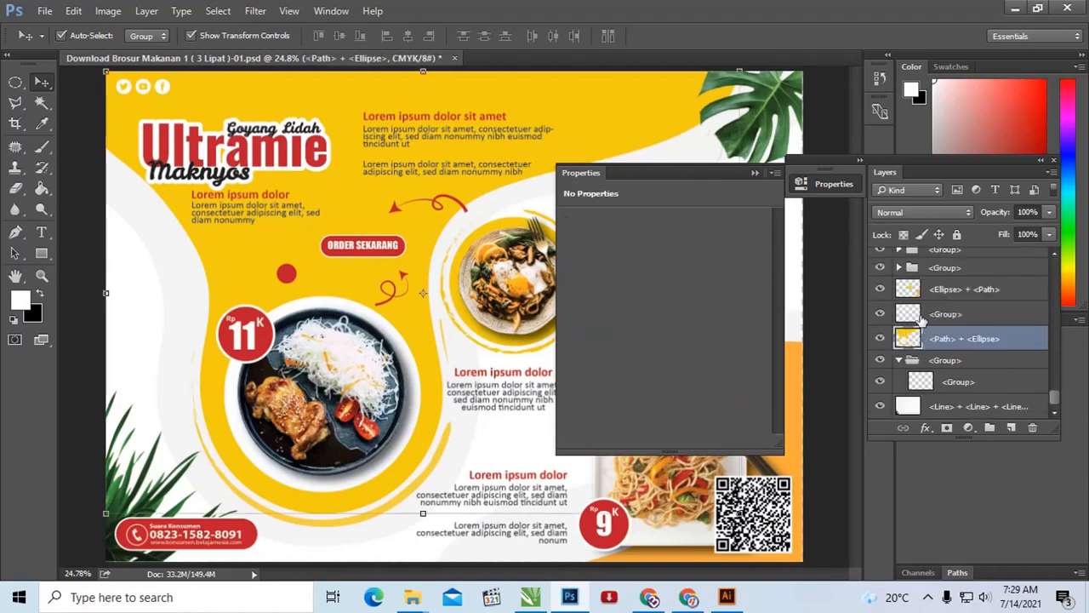
pyautogui.scroll(5, 932, 332)
pyautogui.scroll(-5, 936, 319)
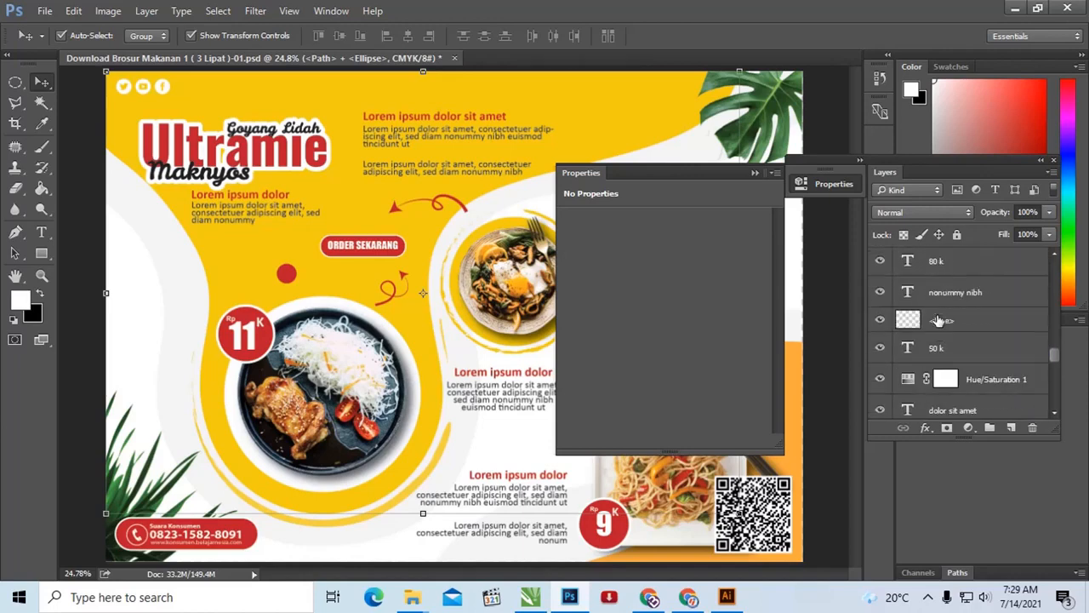
pyautogui.click(933, 329)
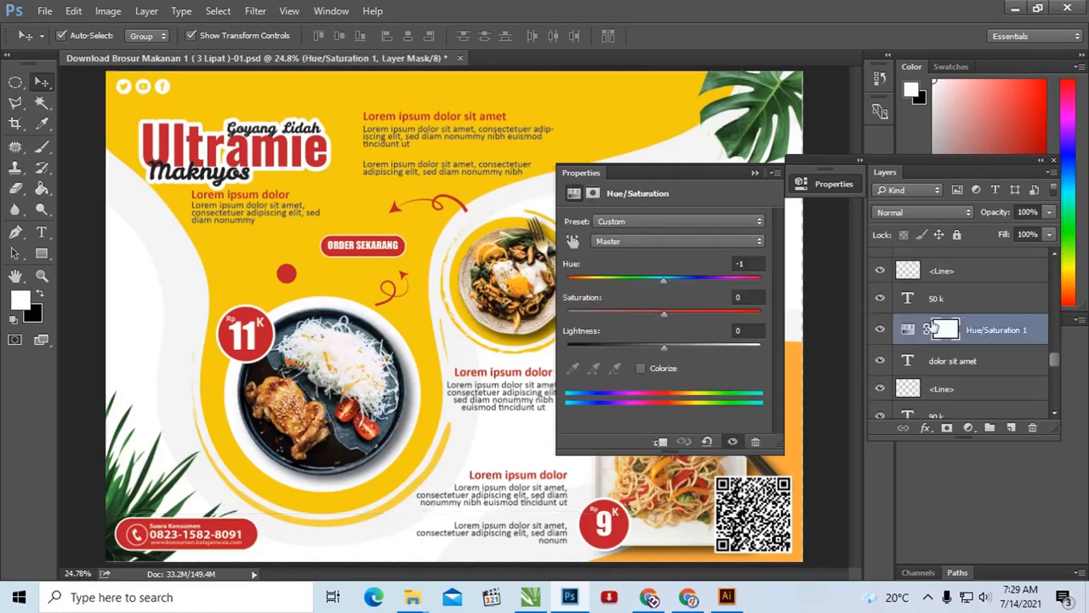
pyautogui.press('Delete')
# Step: Locate the yellow background shape layers and select each one to identify which part of the brochure it covers
pyautogui.scroll(-5, 933, 340)
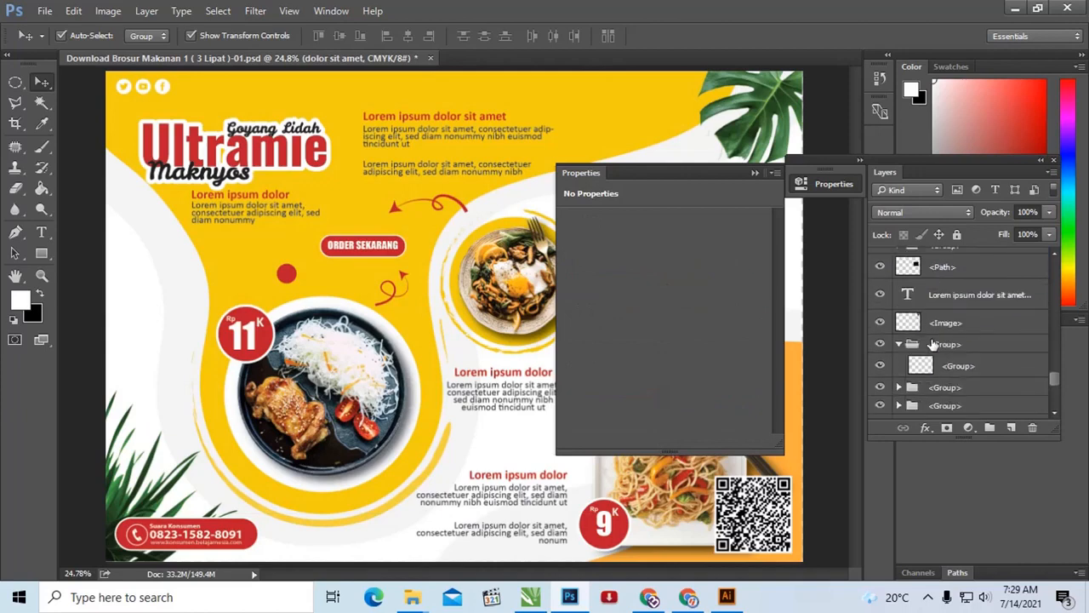
pyautogui.scroll(-2, 933, 343)
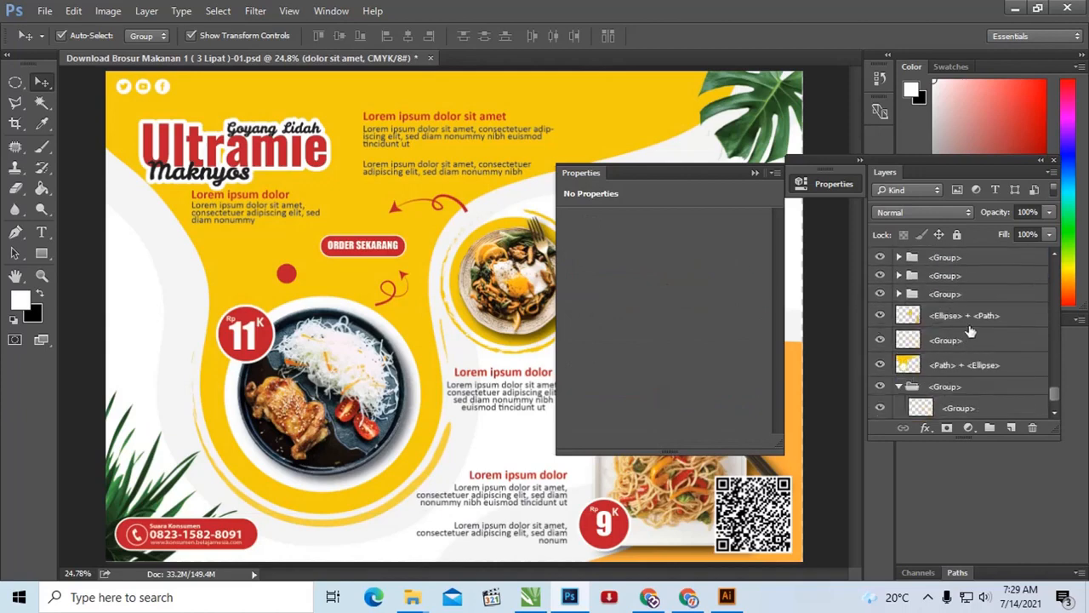
pyautogui.click(946, 315)
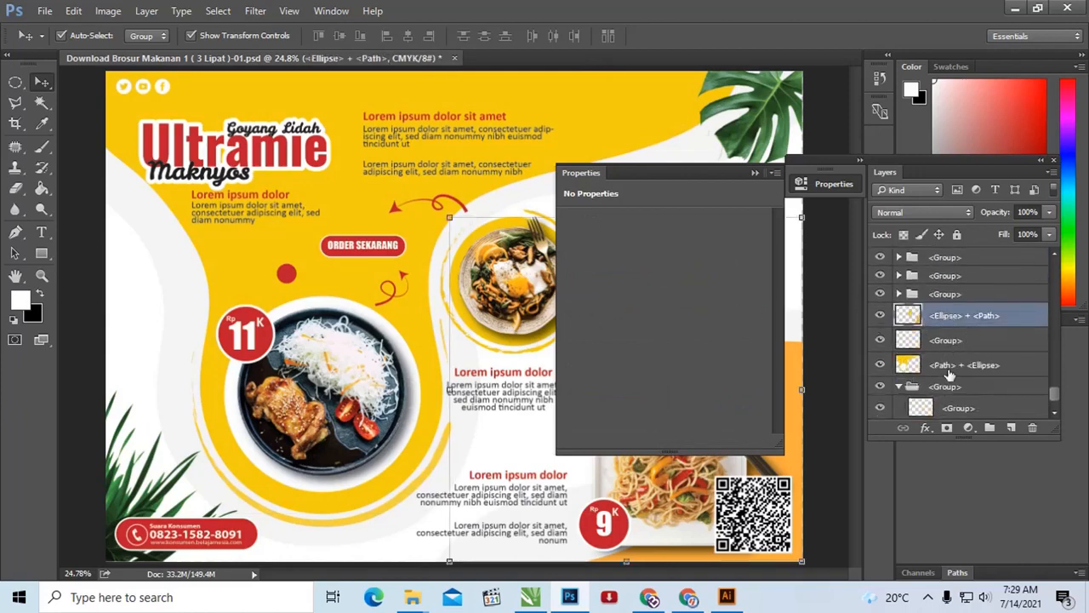
pyautogui.click(949, 368)
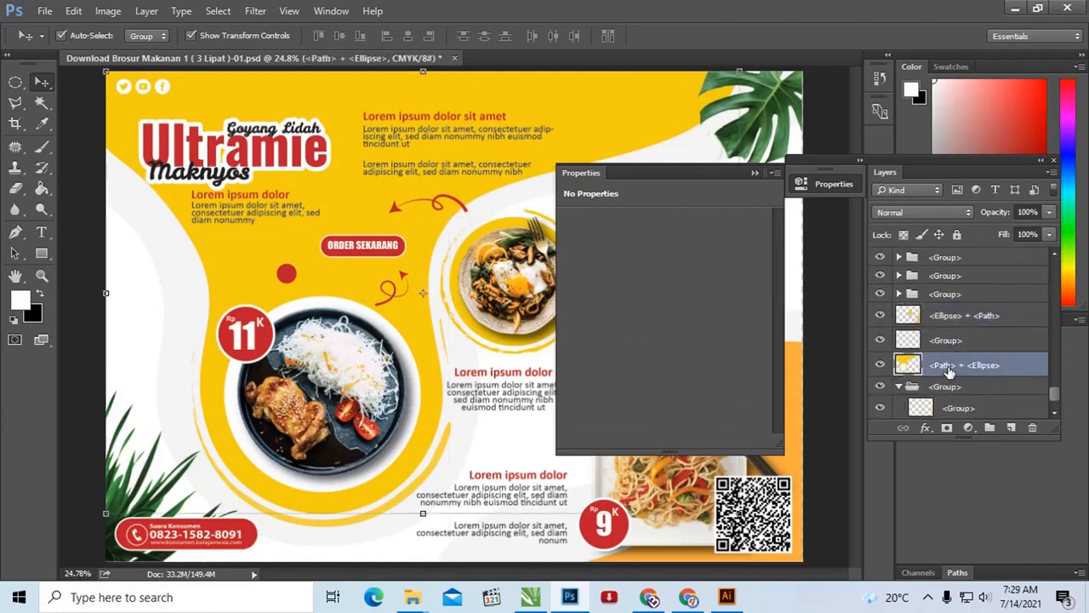
pyautogui.click(961, 316)
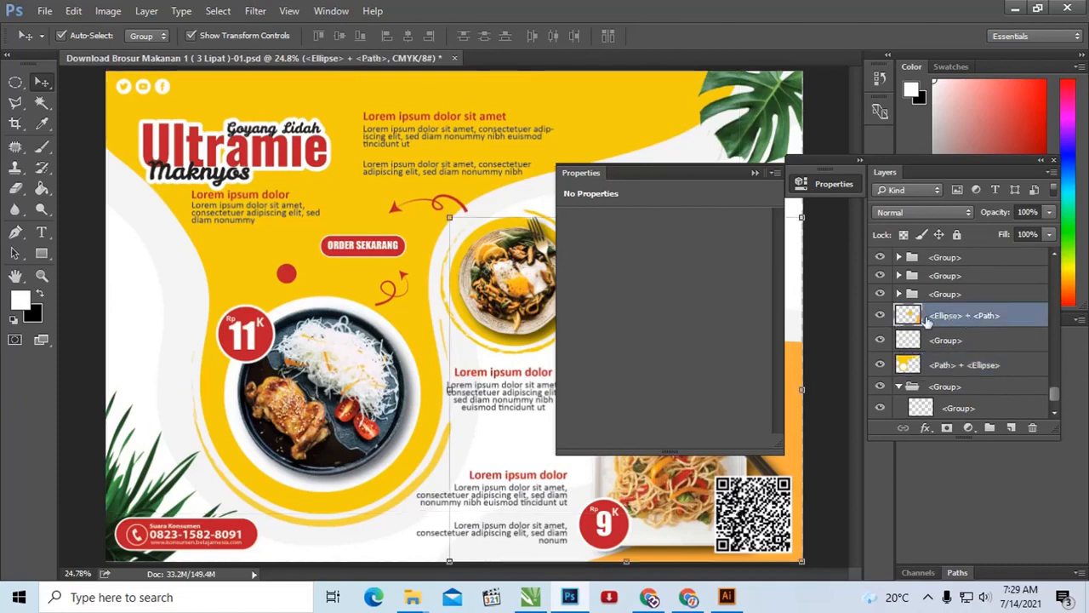
# Step: Close the Properties panel and shift the Layers panel to the edge of the artwork
pyautogui.click(773, 174)
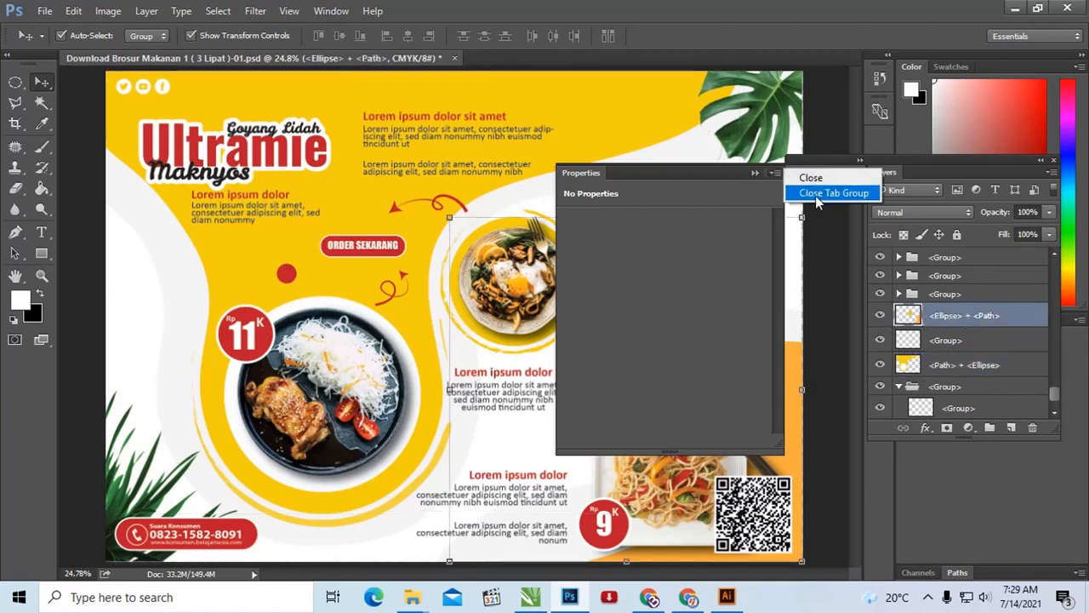
pyautogui.click(807, 177)
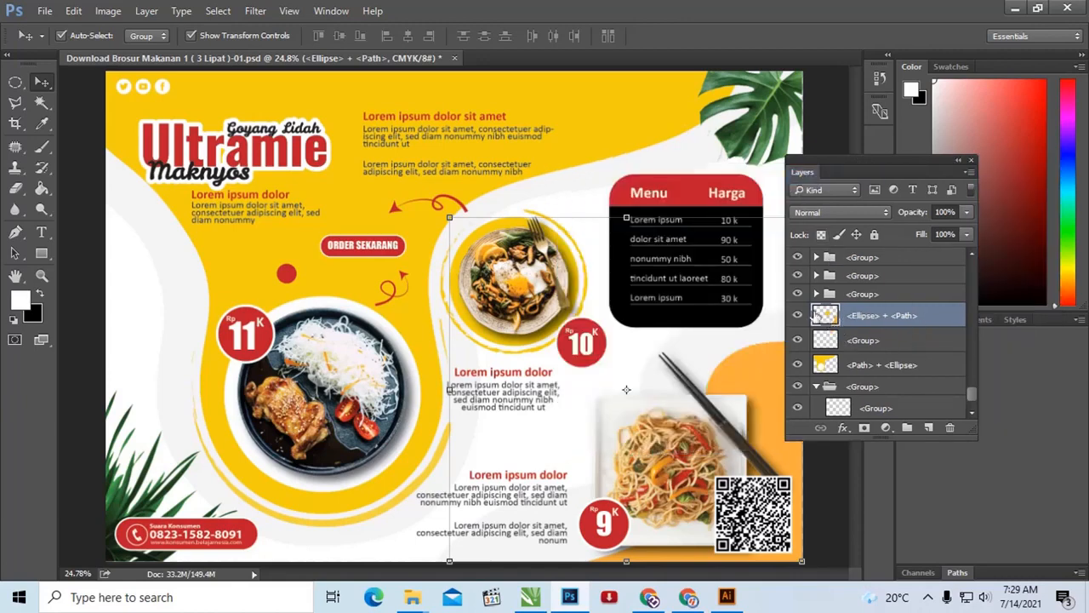
pyautogui.moveTo(856, 168); pyautogui.dragTo(874, 168)
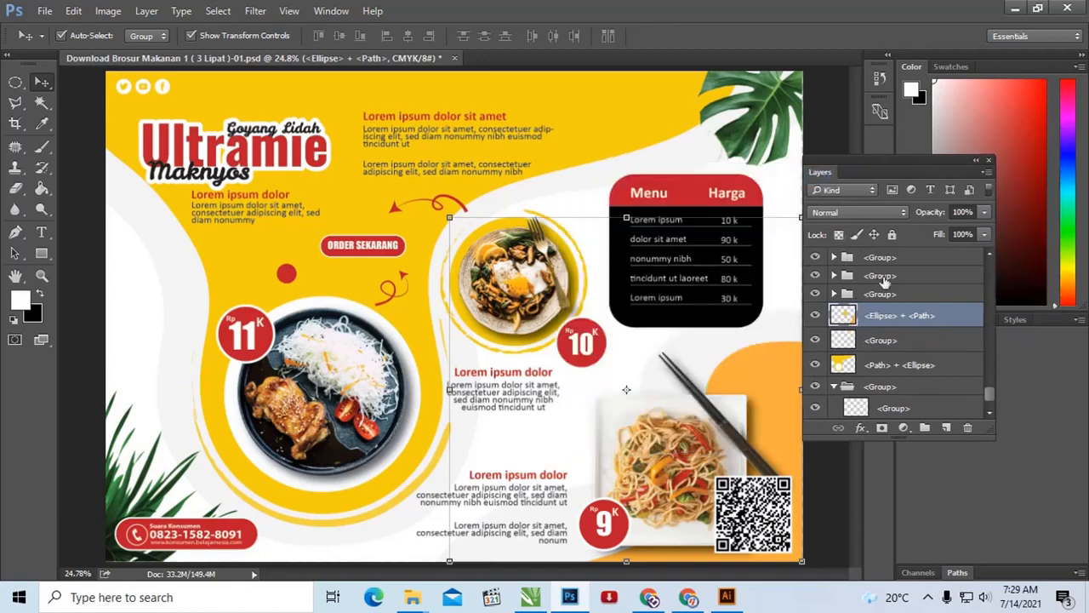
# Step: Hide and reshow the background shape layers and their neighbouring groups to identify what each contains
pyautogui.click(816, 340)
pyautogui.click(816, 340)
pyautogui.click(816, 365)
pyautogui.click(816, 365)
pyautogui.scroll(-1, 864, 374)
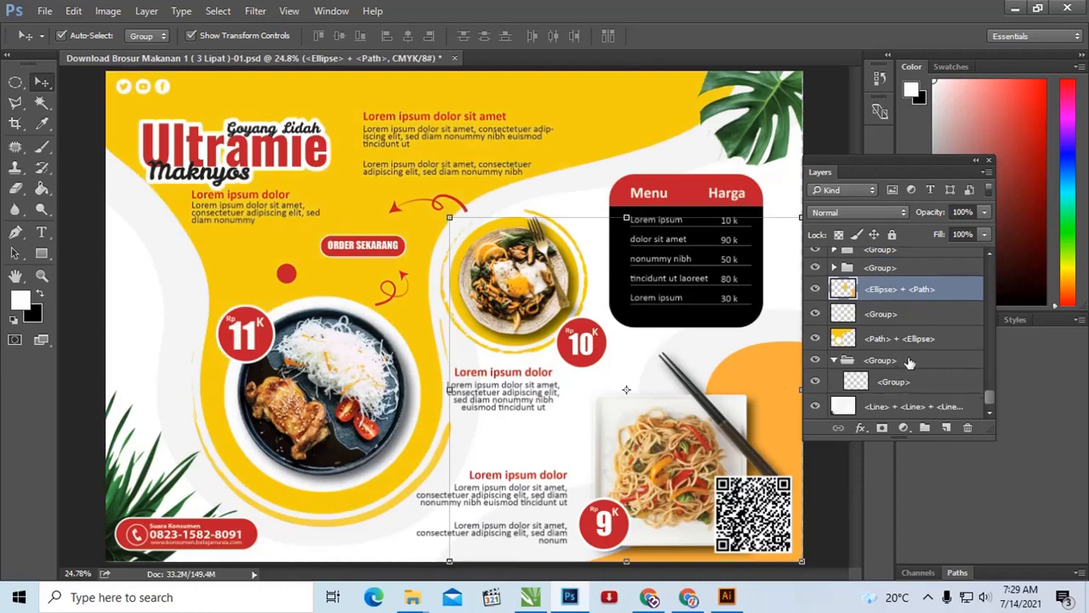
pyautogui.click(816, 361)
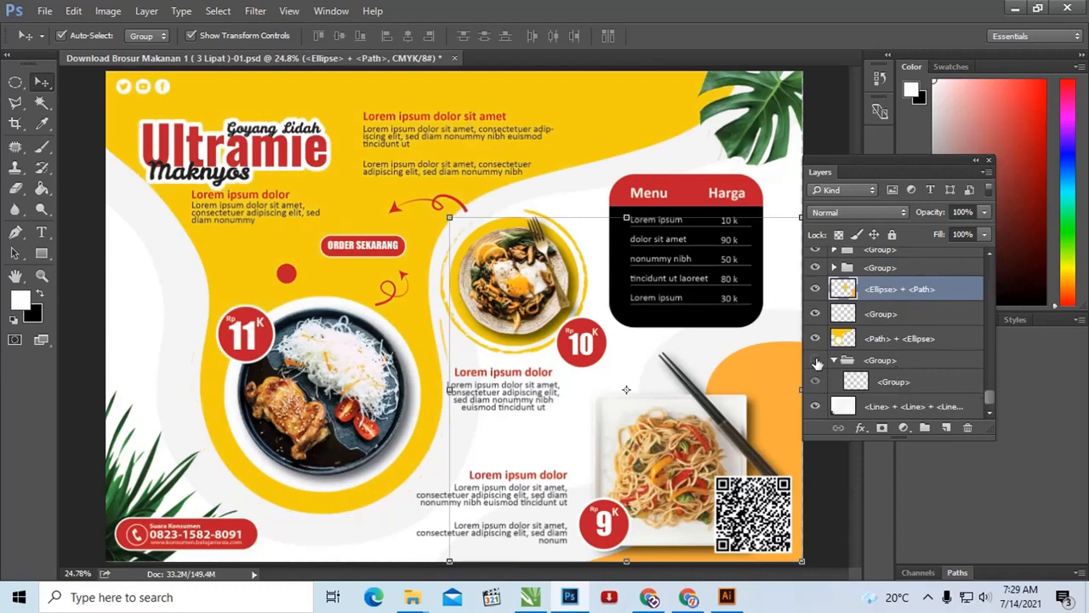
pyautogui.click(816, 361)
# Step: Select the colored background layers from the nested ring group up to "<Ellipse> + <Path>" and merge them into one layer
pyautogui.click(900, 382)
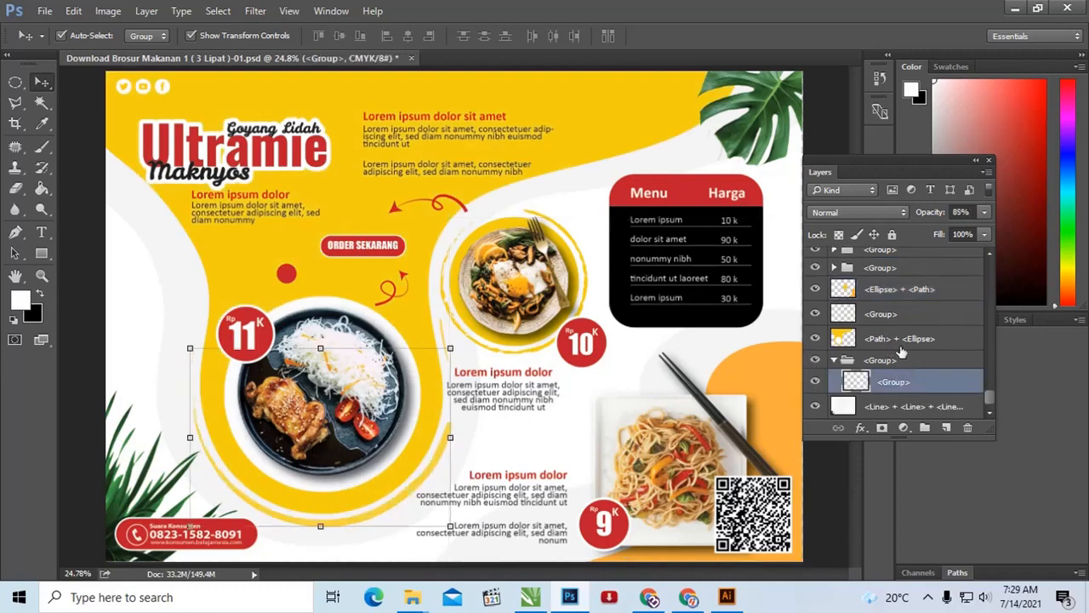
pyautogui.keyDown('shift'); pyautogui.click(911, 291); pyautogui.keyUp('shift')
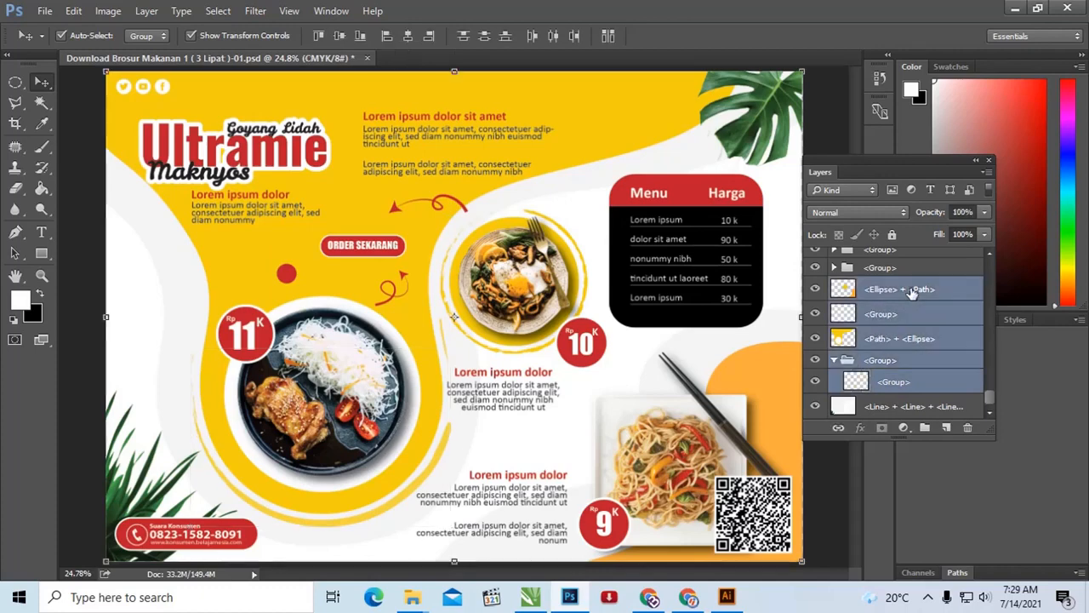
pyautogui.click(909, 336)
pyautogui.click(911, 382)
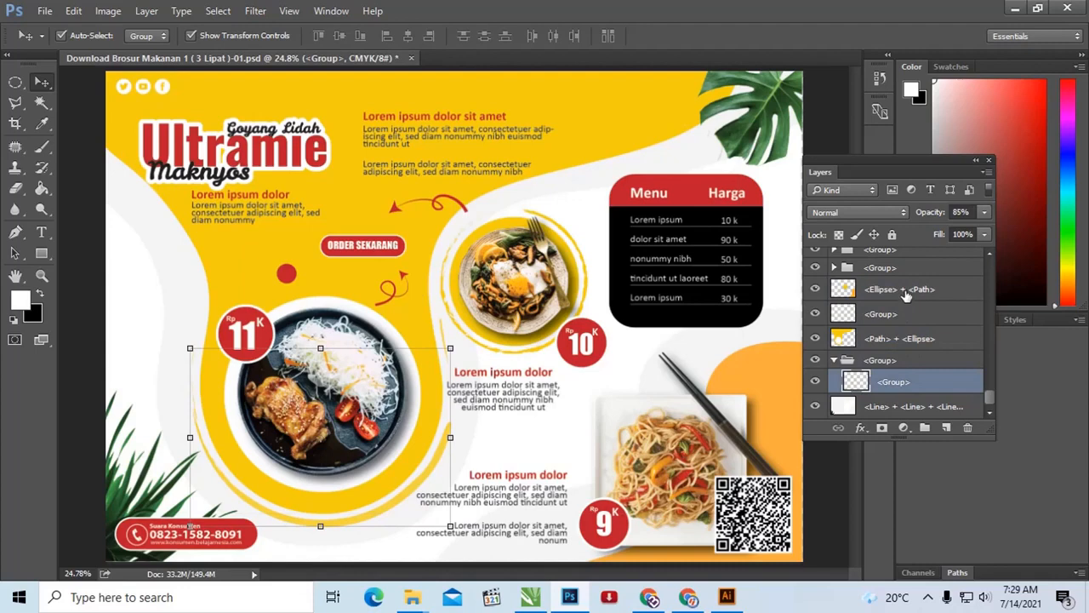
pyautogui.keyDown('shift'); pyautogui.click(906, 291); pyautogui.keyUp('shift')
pyautogui.click(909, 321)
pyautogui.click(910, 385)
pyautogui.keyDown('shift'); pyautogui.click(906, 291); pyautogui.keyUp('shift')
pyautogui.rightClick(907, 291)
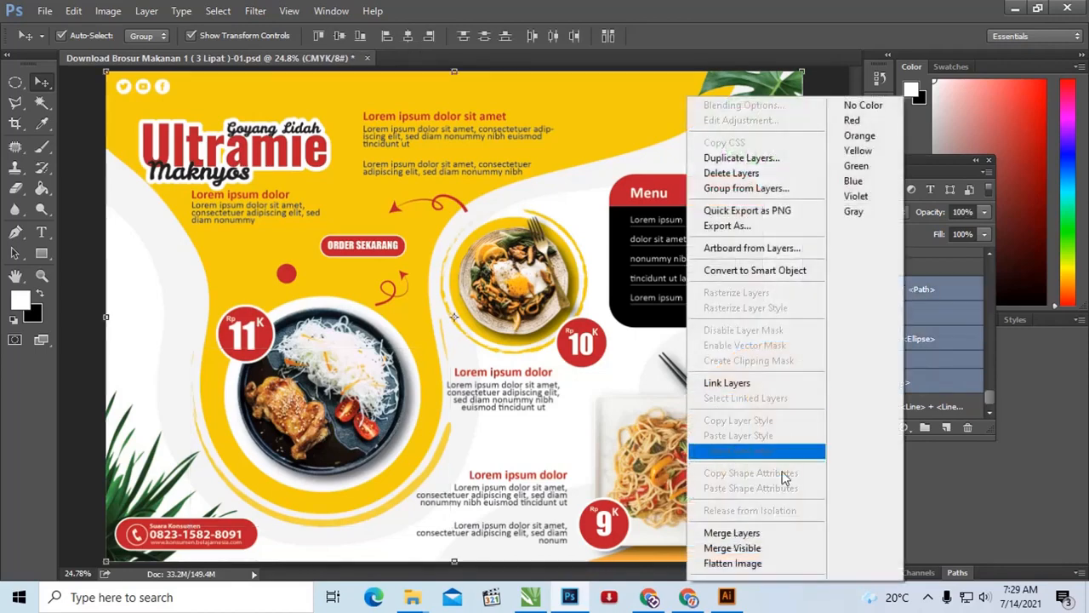
pyautogui.click(783, 533)
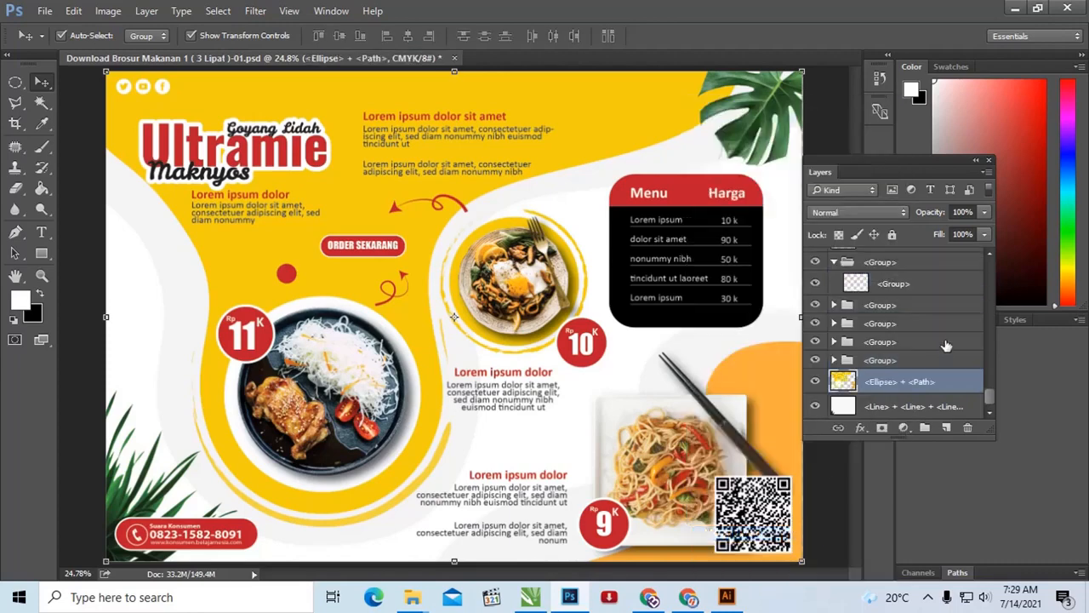
# Step: Toggle the merged background layer's visibility to check which shapes it contains
pyautogui.click(816, 383)
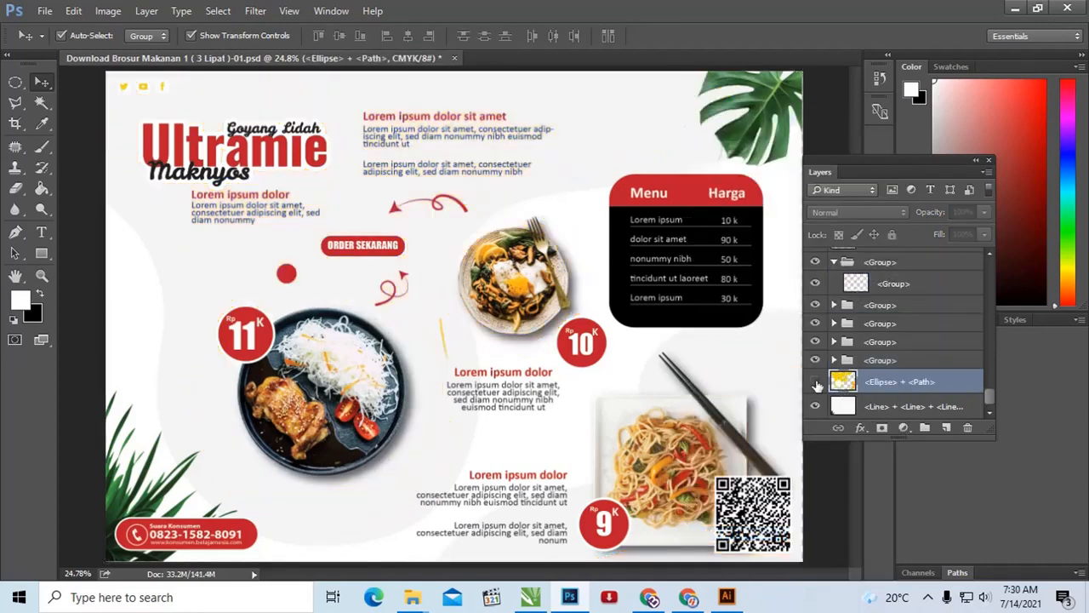
pyautogui.click(815, 382)
pyautogui.click(816, 382)
pyautogui.click(816, 382)
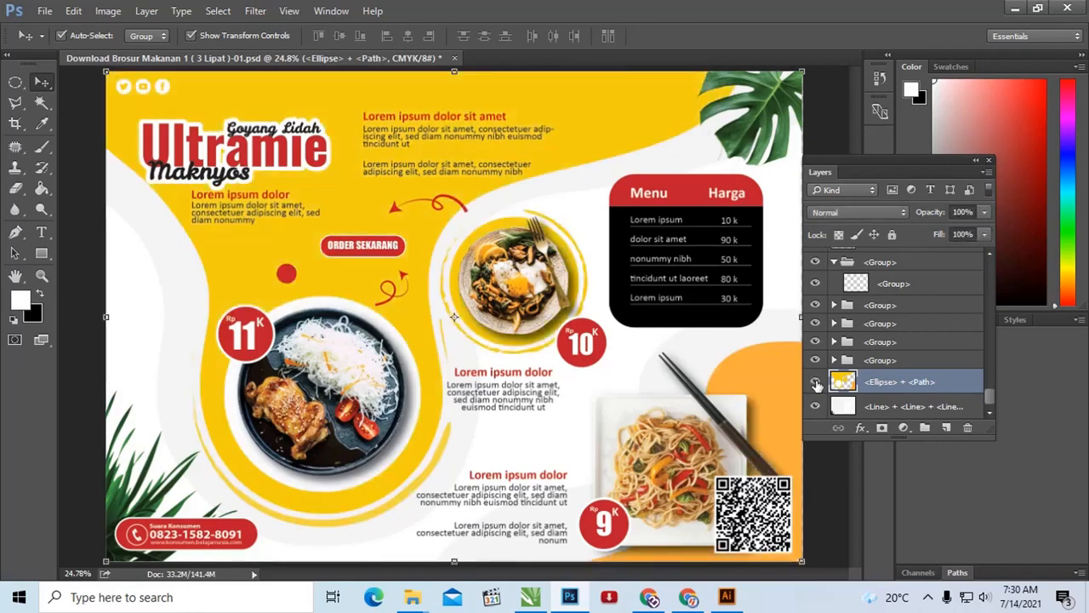
pyautogui.click(816, 382)
pyautogui.click(816, 383)
# Step: Add a Hue/Saturation adjustment above the merged background layer and clip it to that layer
pyautogui.click(904, 429)
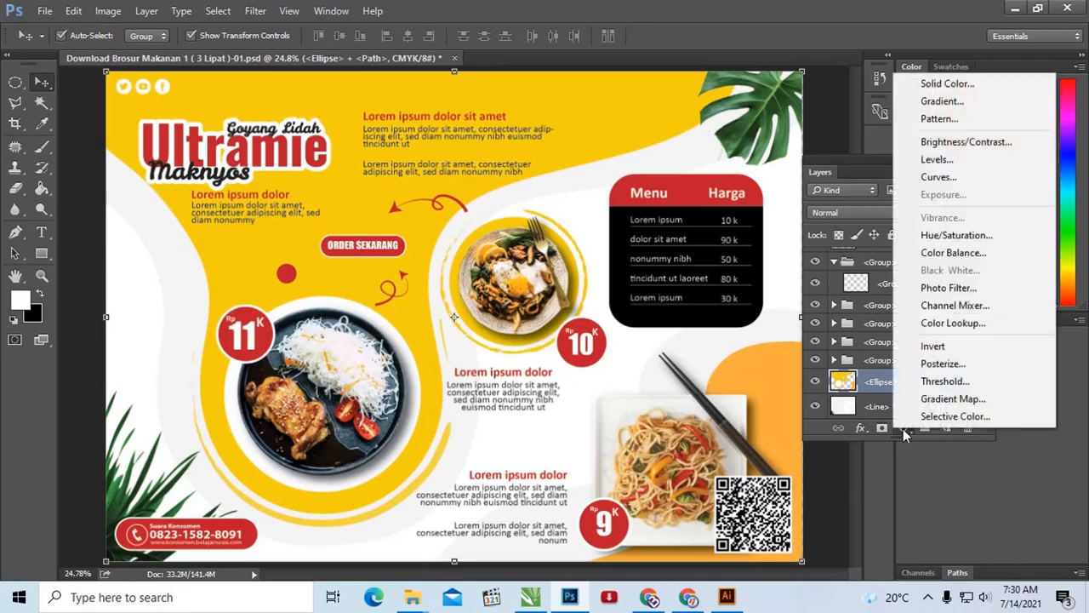
pyautogui.click(979, 242)
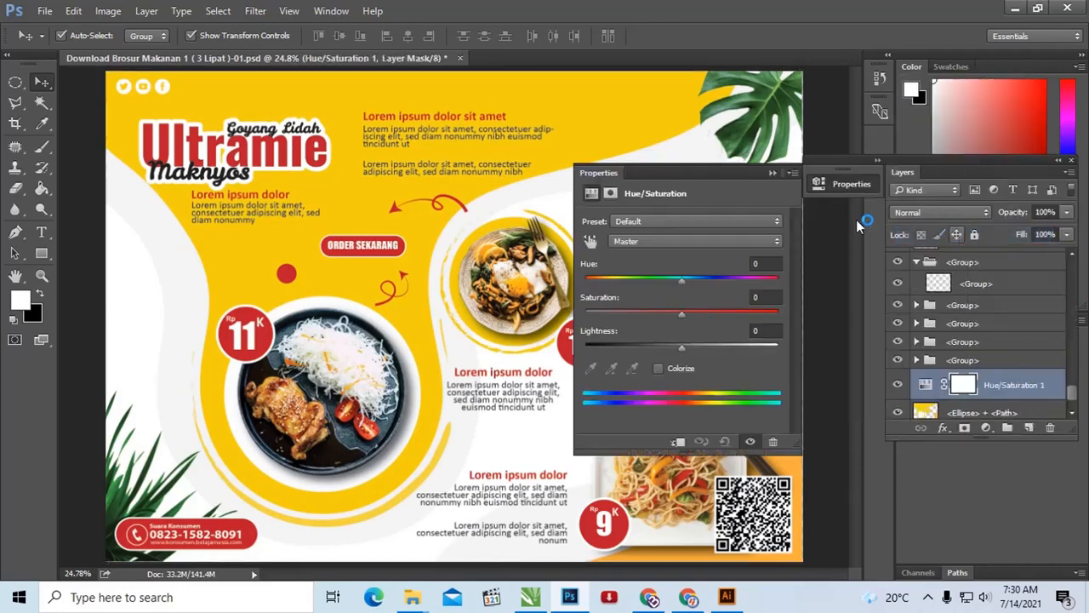
pyautogui.scroll(-1, 1012, 366)
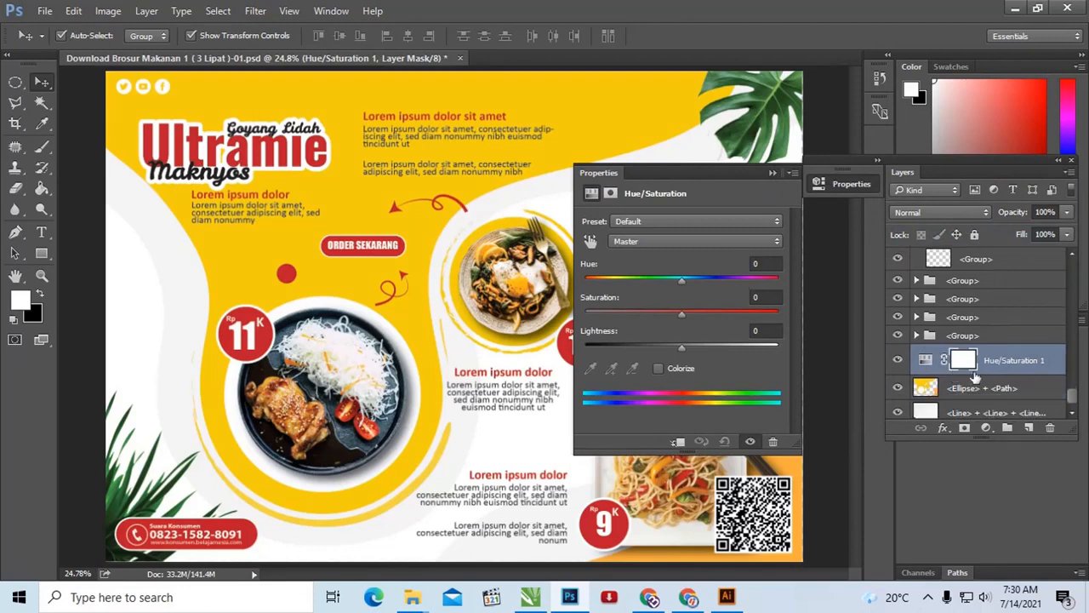
pyautogui.rightClick(1019, 364)
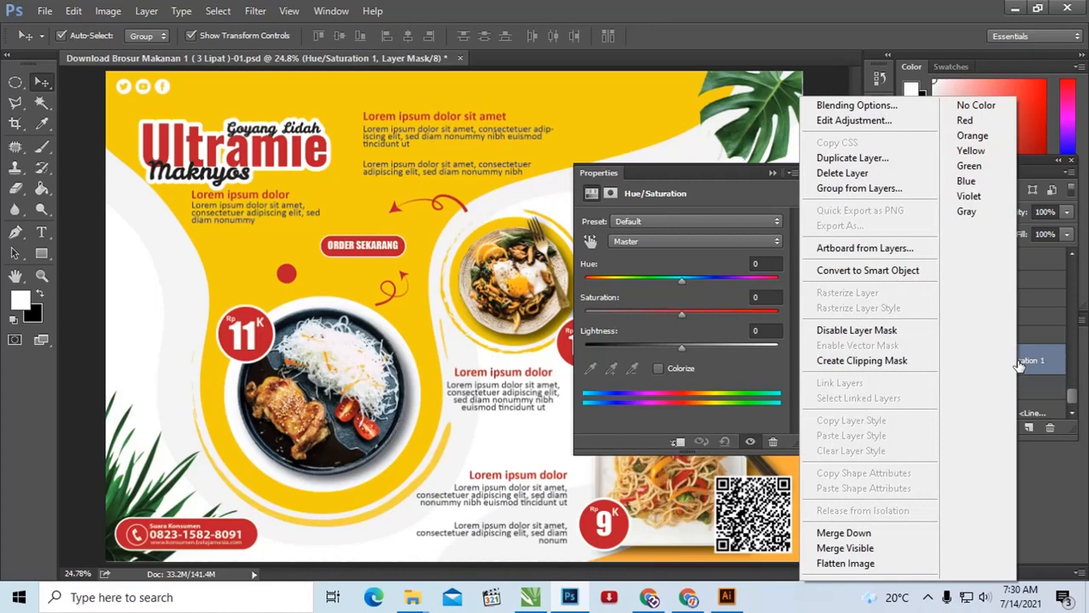
pyautogui.click(901, 364)
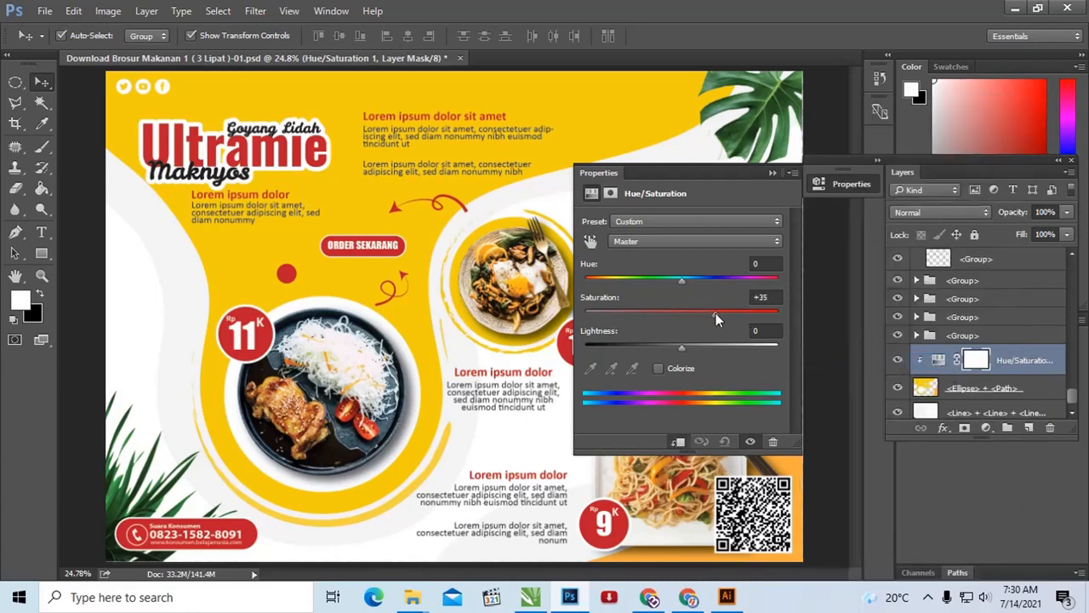
# Step: Set the clipped adjustment's saturation to +8 and its hue to -2
pyautogui.moveTo(715, 313); pyautogui.dragTo(686, 315)
pyautogui.moveTo(699, 279)
pyautogui.mouseDown()
pyautogui.moveTo(760, 278)
pyautogui.moveTo(632, 279)
pyautogui.moveTo(679, 279)
pyautogui.mouseUp()
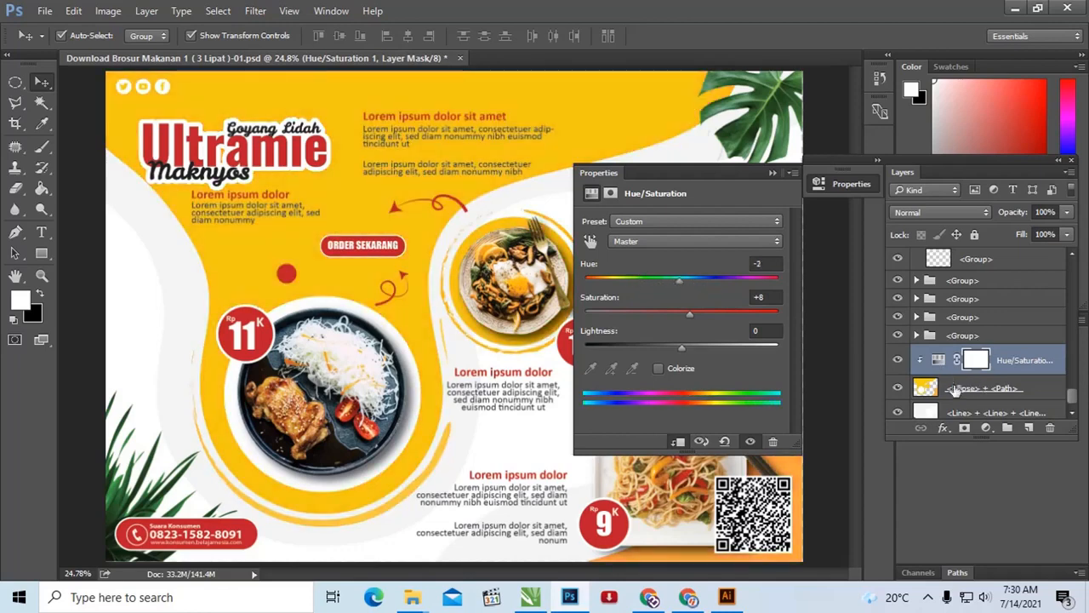
pyautogui.scroll(-1, 980, 388)
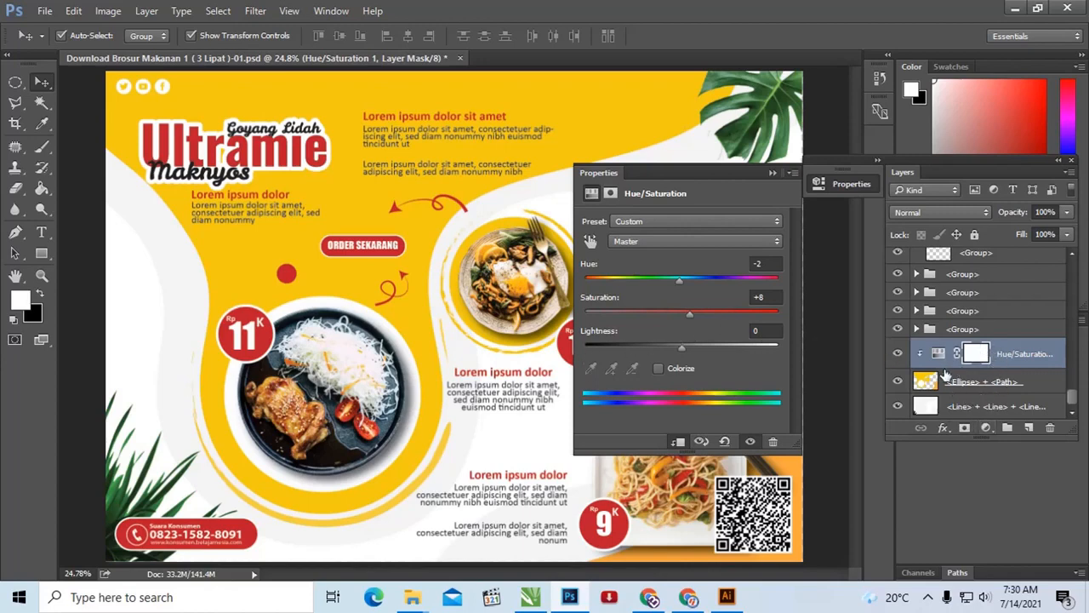
# Step: Recolor the background shapes green with hue +54 and saturation +2, and toggle the white base layer's visibility
pyautogui.moveTo(689, 314); pyautogui.dragTo(729, 279)
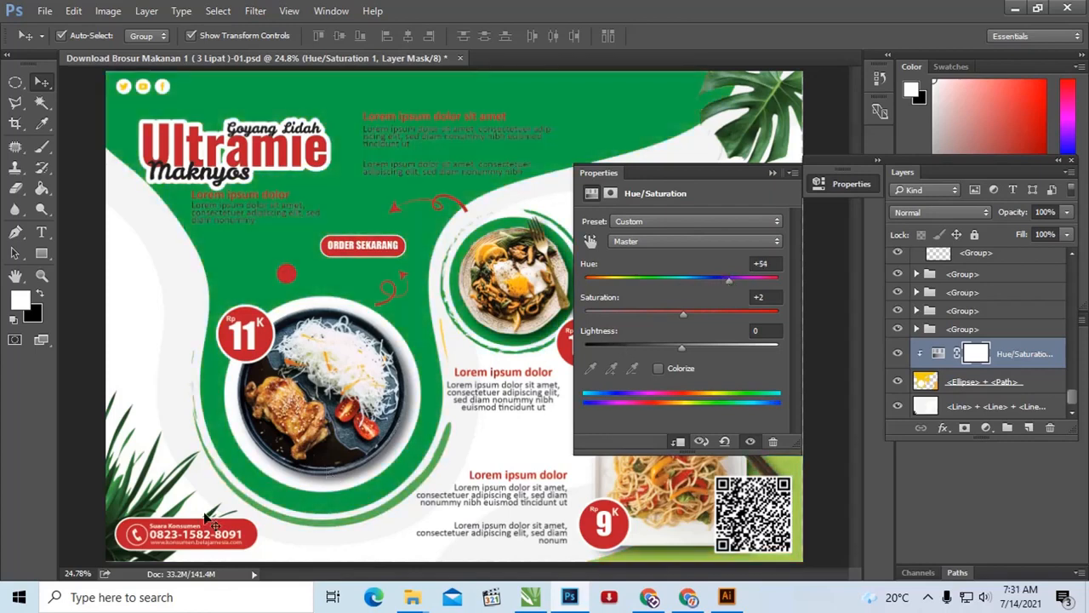
pyautogui.click(897, 409)
pyautogui.click(897, 409)
# Step: Recolor the background shapes orange with hue -13 and saturation +2
pyautogui.moveTo(685, 312)
pyautogui.mouseDown()
pyautogui.moveTo(654, 313)
pyautogui.moveTo(683, 314)
pyautogui.mouseUp()
pyautogui.moveTo(727, 280); pyautogui.dragTo(669, 284)
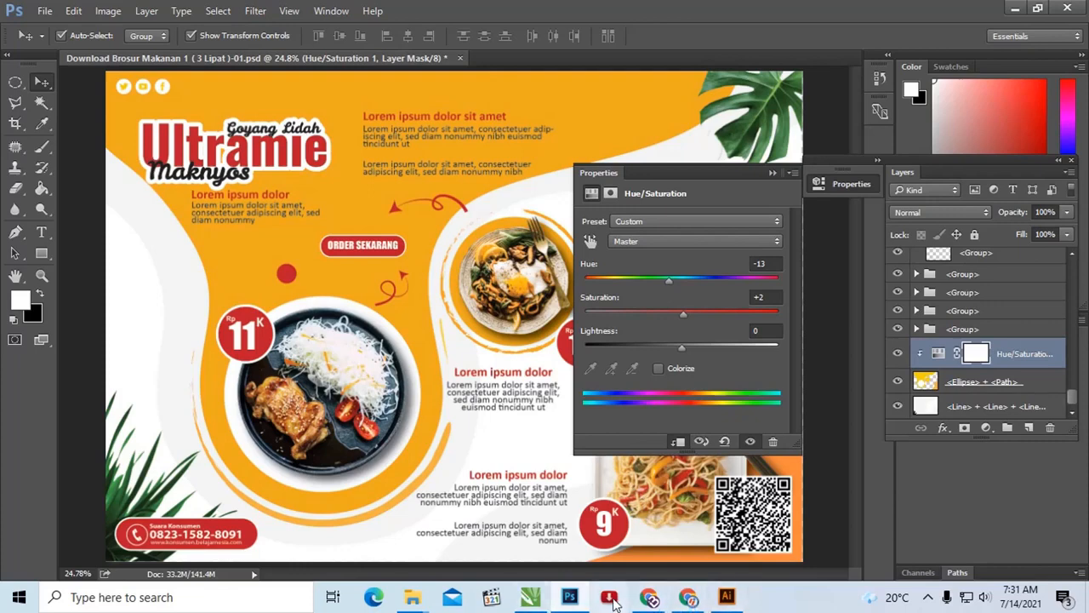
# Step: Switch to Adobe Illustrator, where the AI version of the brochure is opening
pyautogui.click(734, 600)
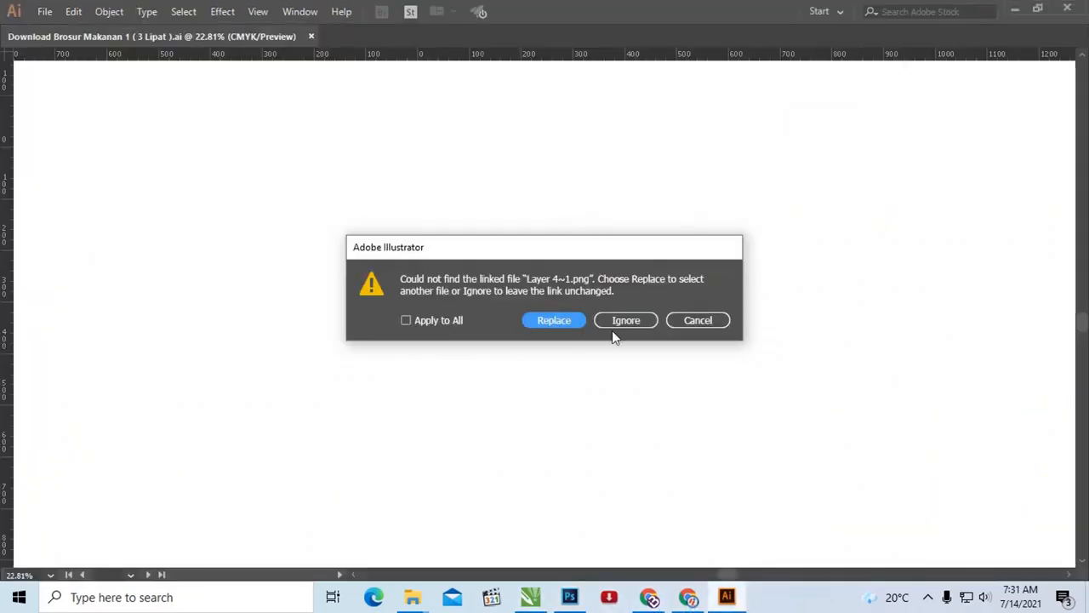
# Step: Dismiss the missing-link warning for Layer 4~1.png and fit the whole brochure artboard in view
pyautogui.click(691, 321)
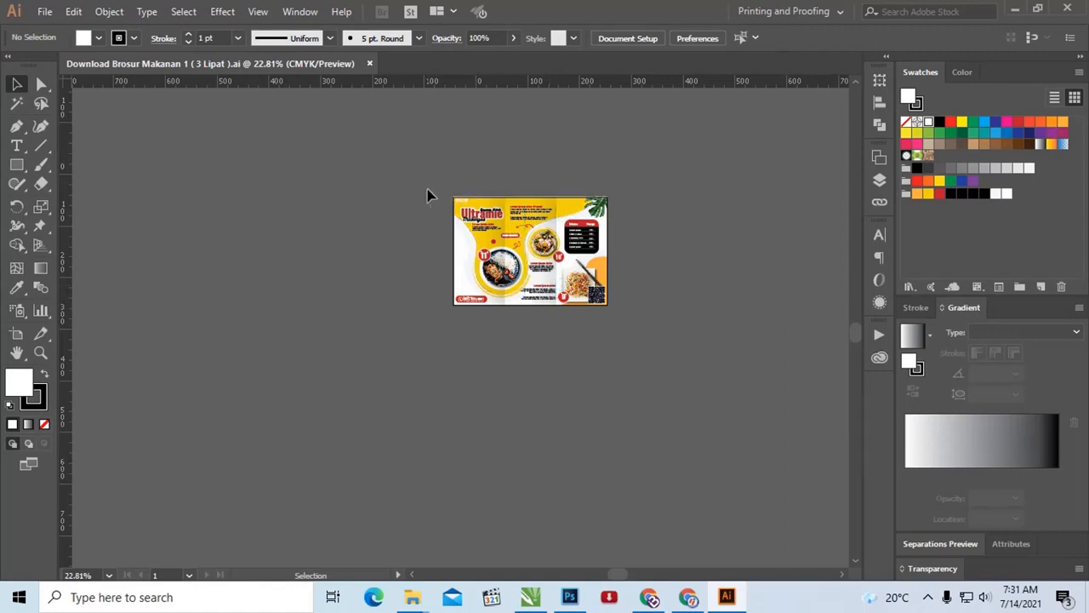
pyautogui.press('z')
pyautogui.moveTo(430, 183); pyautogui.dragTo(677, 340)
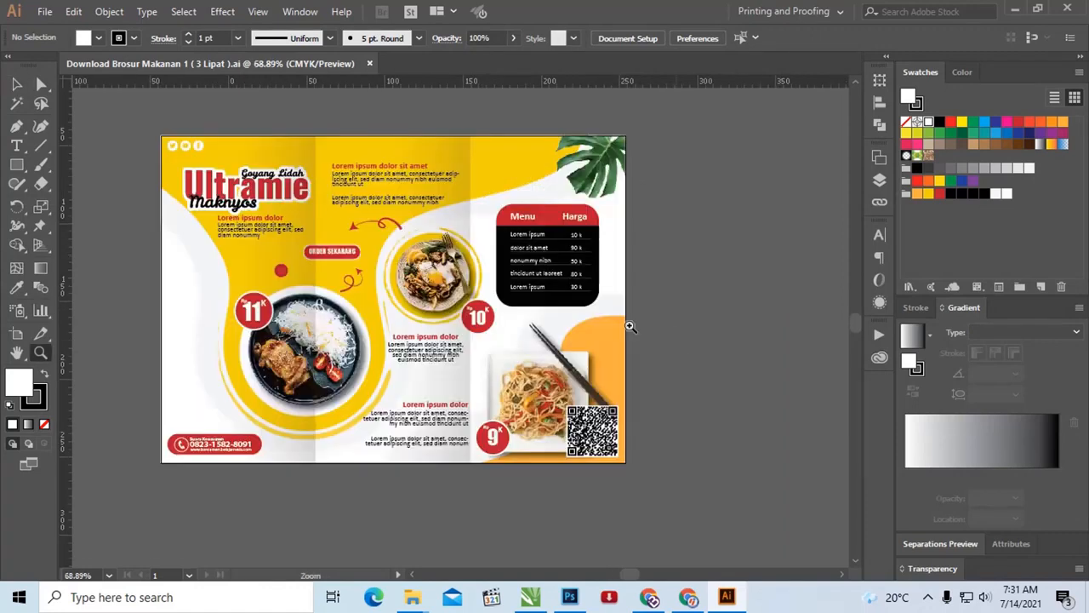
pyautogui.hotkey('ctrl', '0')
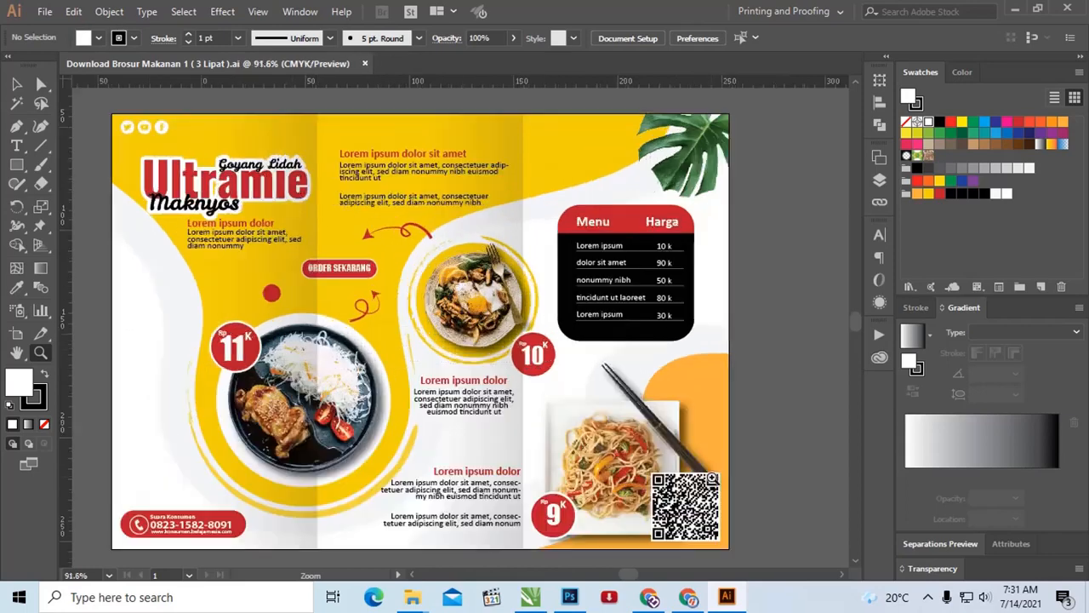
# Step: Ungroup the whole brochure artwork and deselect it
pyautogui.press('v')
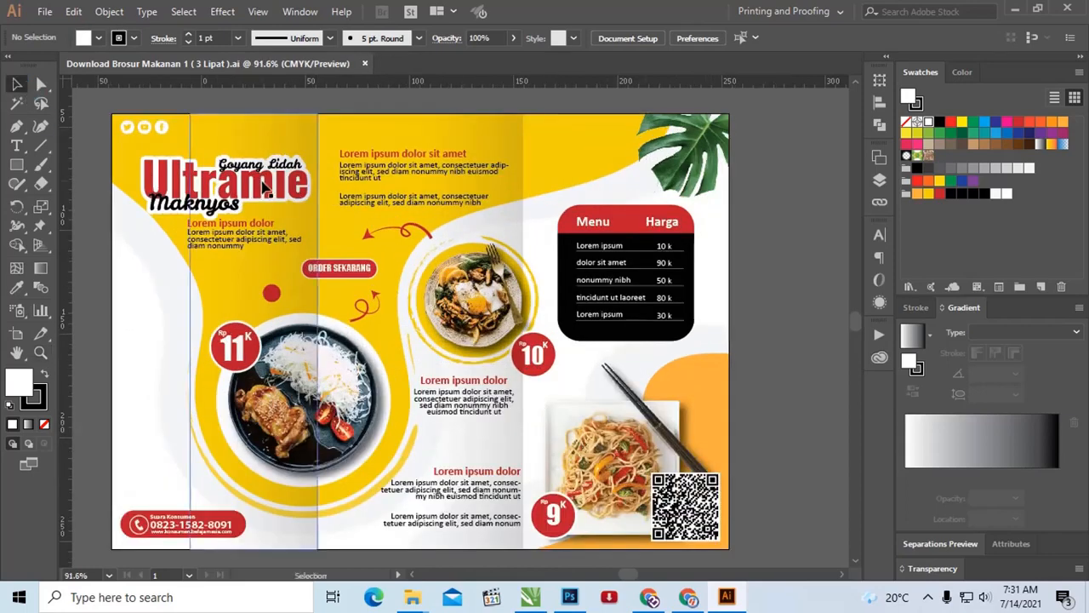
pyautogui.click(269, 188)
pyautogui.rightClick(268, 188)
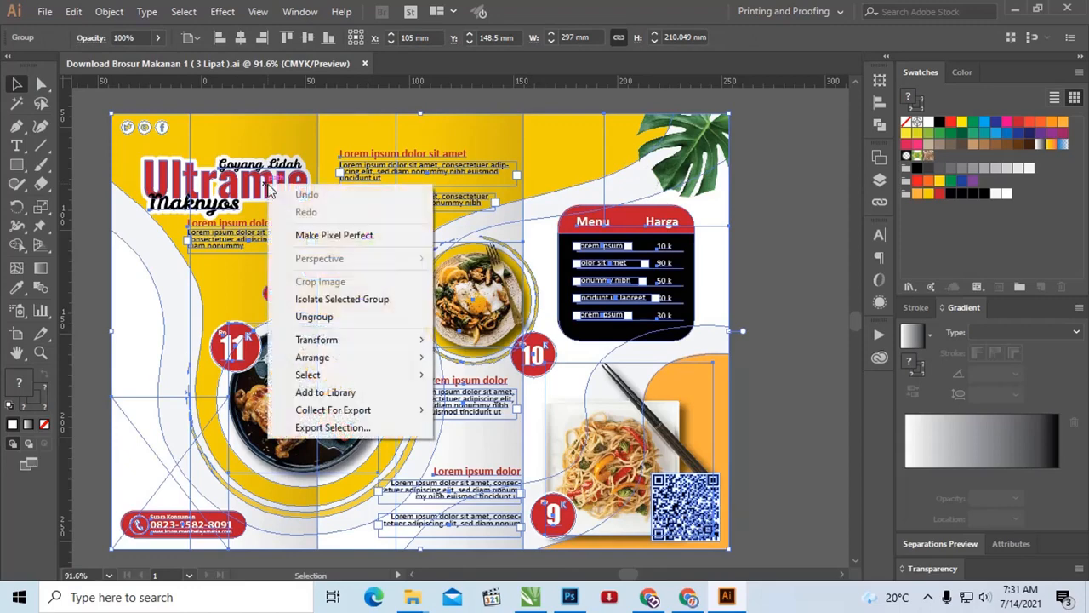
pyautogui.click(368, 317)
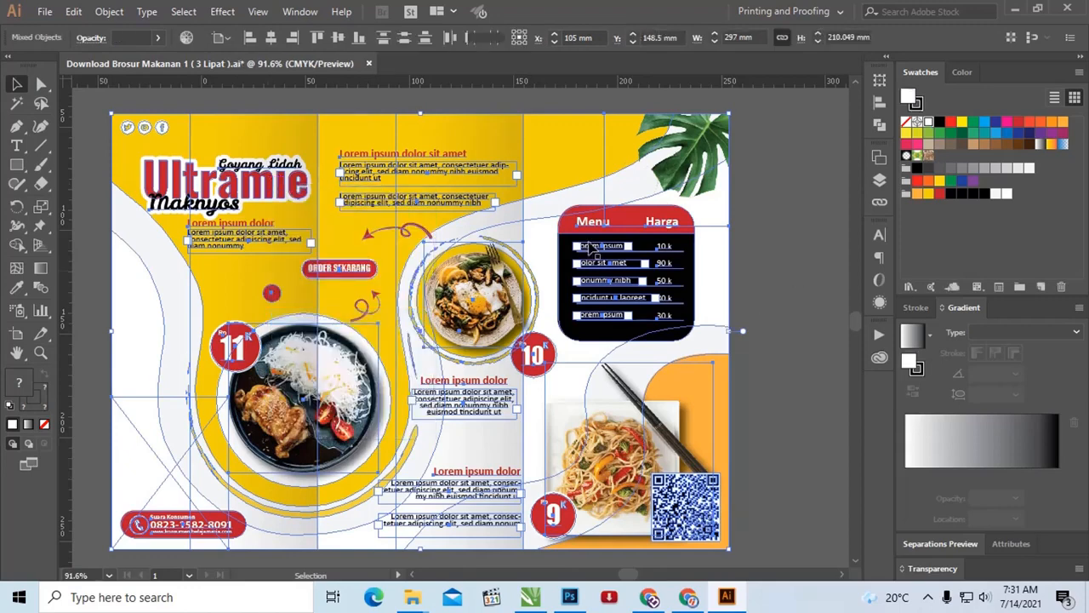
pyautogui.click(781, 289)
# Step: Select the translucent gradient rectangle shading the left fold and display the objects contained in Layer 1
pyautogui.click(289, 220)
pyautogui.moveTo(290, 218)
pyautogui.mouseDown()
pyautogui.moveTo(280, 217)
pyautogui.moveTo(309, 224)
pyautogui.mouseUp()
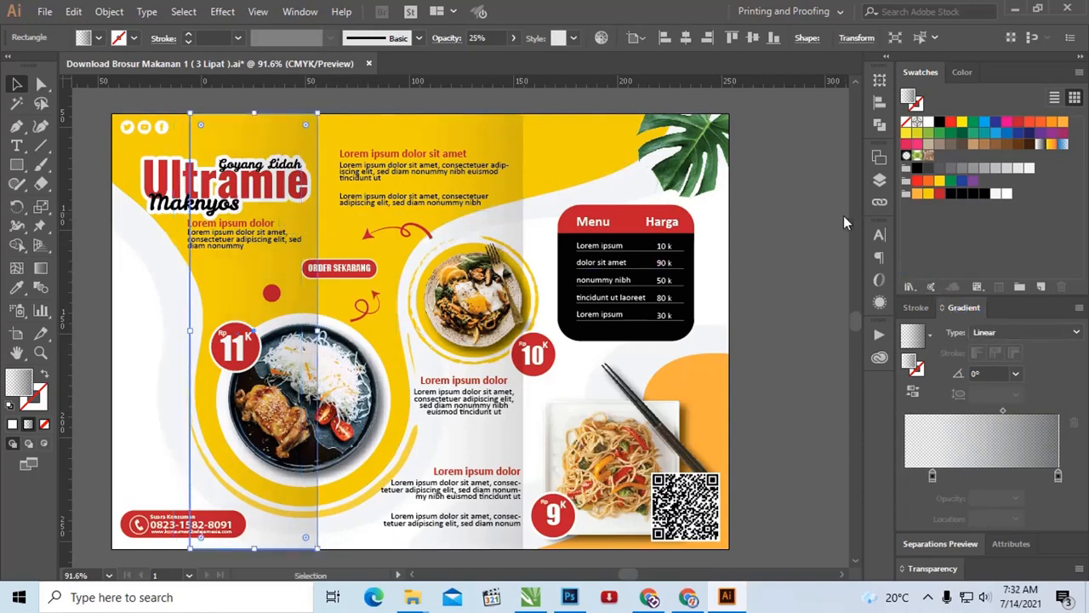
pyautogui.click(882, 179)
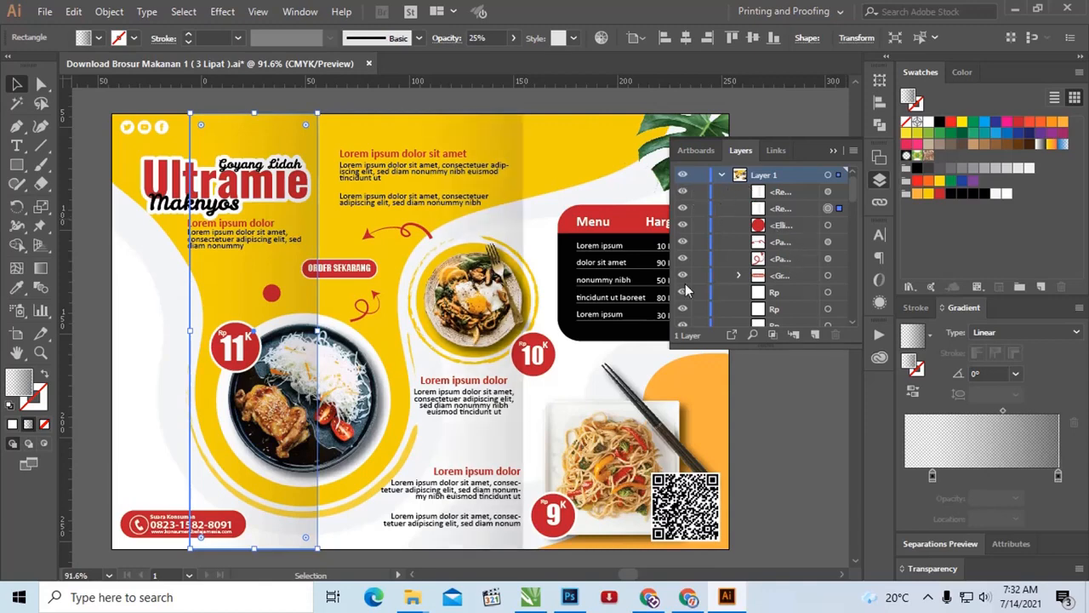
# Step: Check that the second yellow-area body paragraph is live text by entering it for editing and leaving it again
pyautogui.click(17, 145)
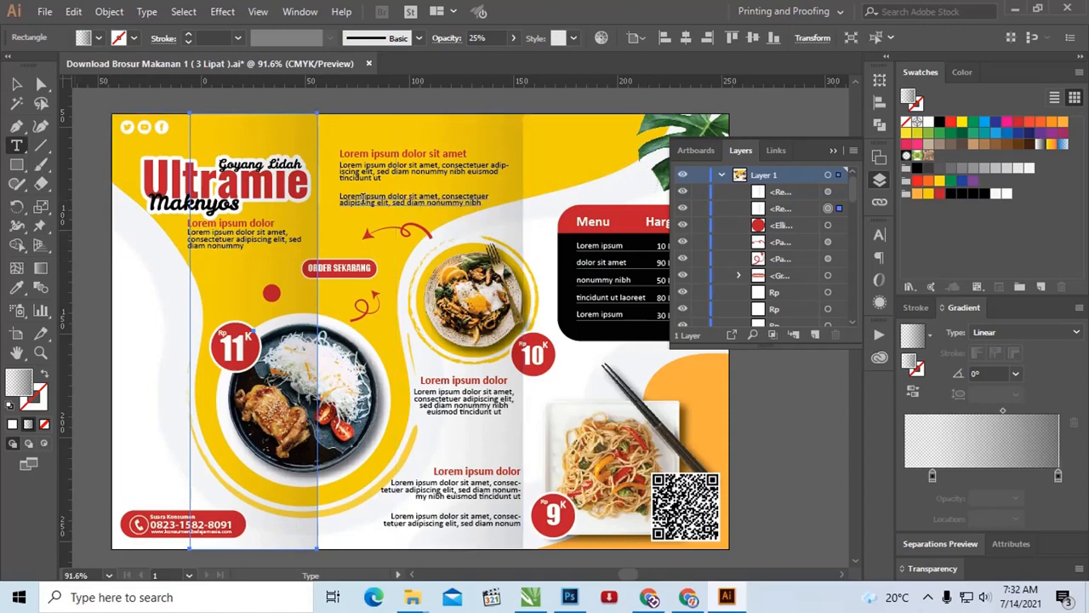
pyautogui.click(363, 199)
pyautogui.press('Escape')
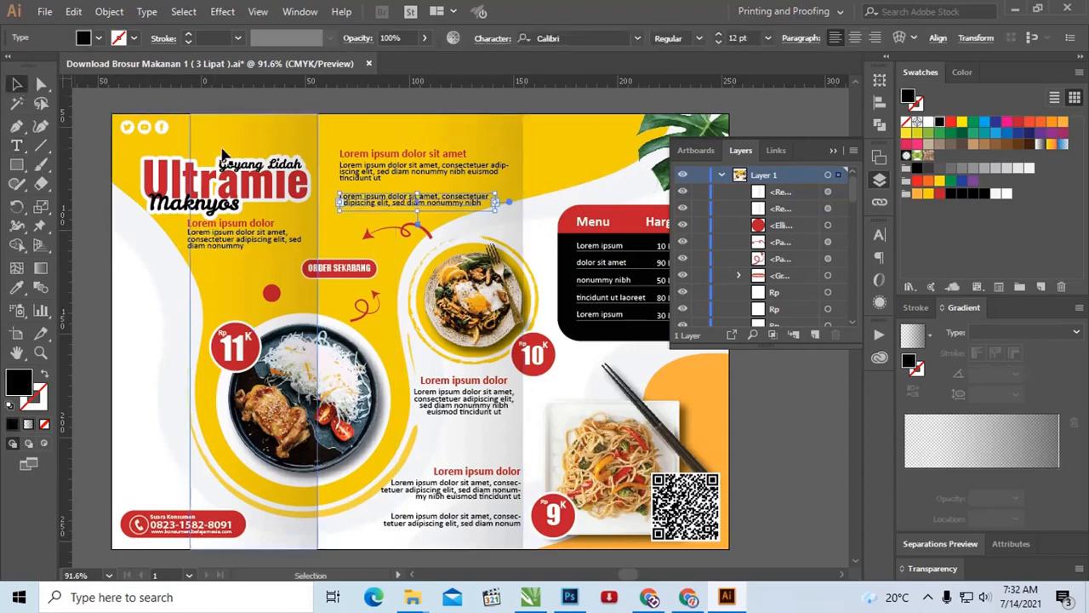
# Step: Ungroup the "Goyang Lidah Ultramie Maknyos" title logo and deselect it
pyautogui.click(159, 185)
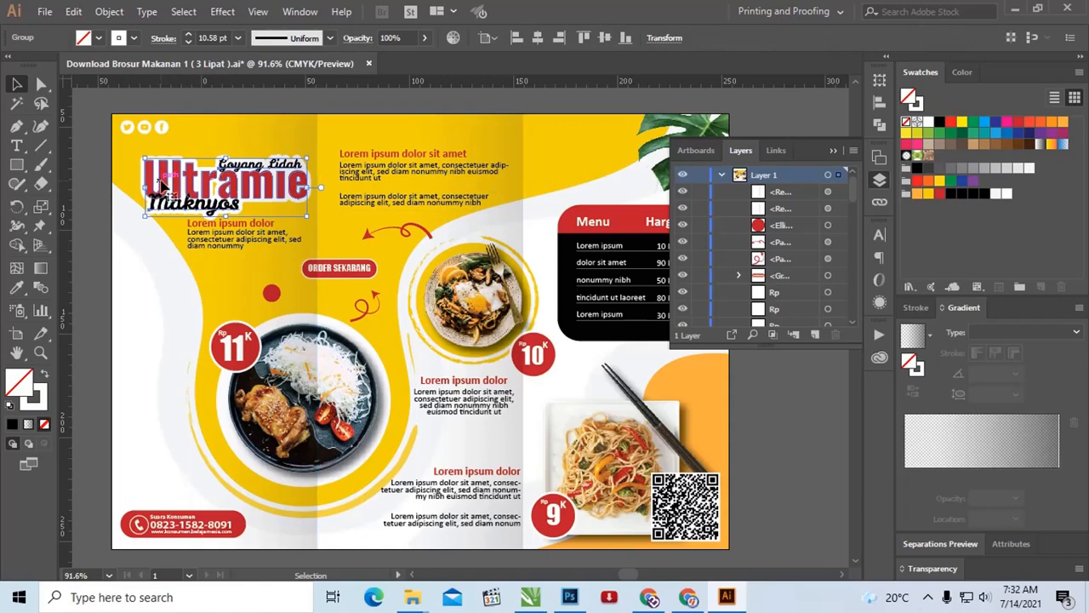
pyautogui.rightClick(163, 185)
pyautogui.click(232, 313)
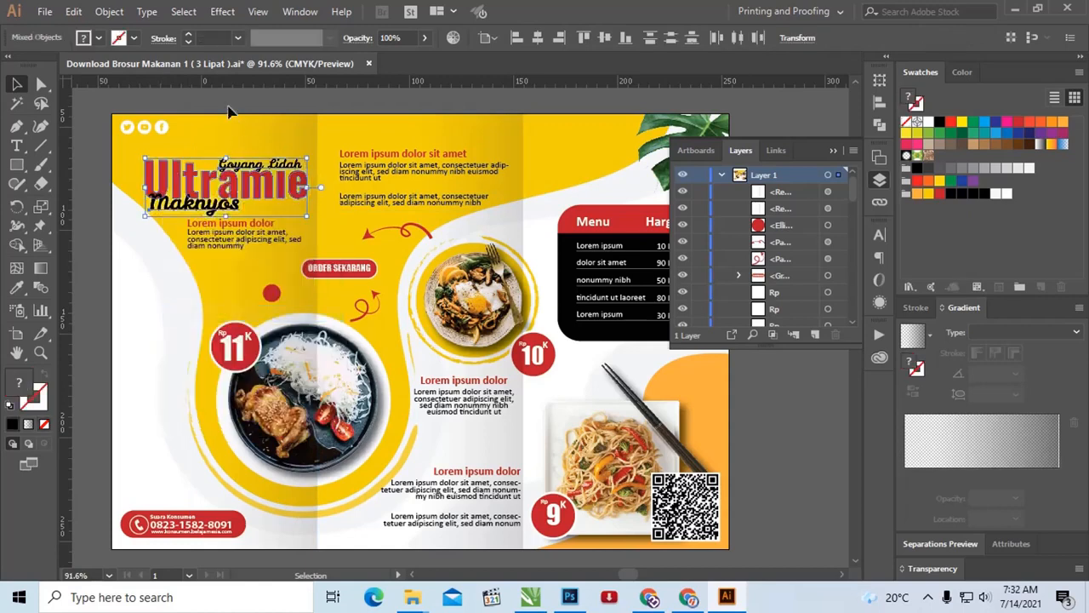
pyautogui.click(240, 102)
# Step: Move the gradient shading rectangle from the left fold onto the middle panel
pyautogui.click(194, 172)
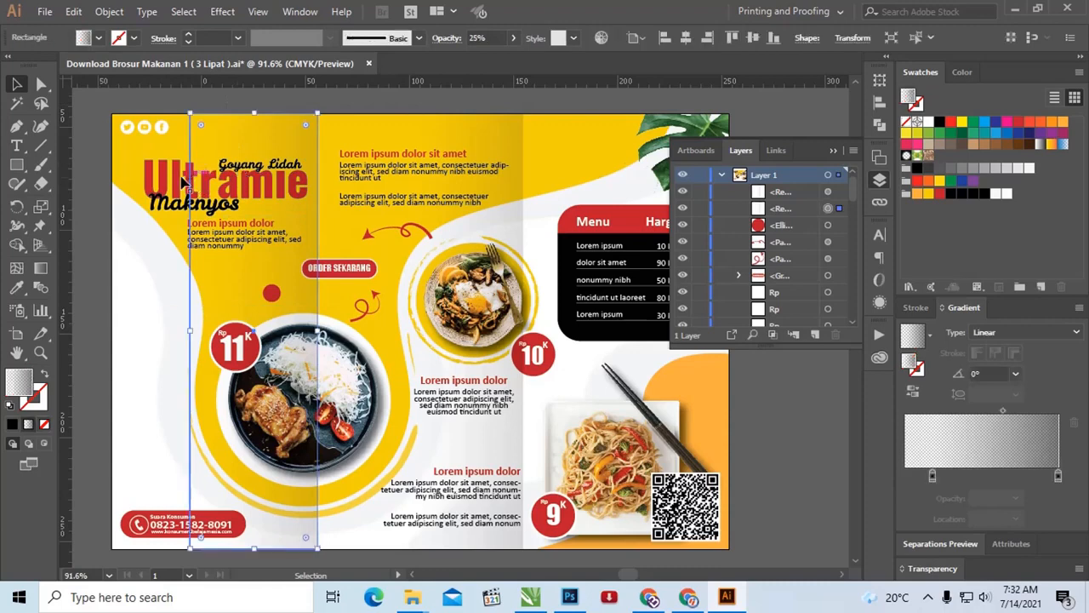
pyautogui.click(171, 173)
pyautogui.moveTo(264, 170); pyautogui.dragTo(372, 164)
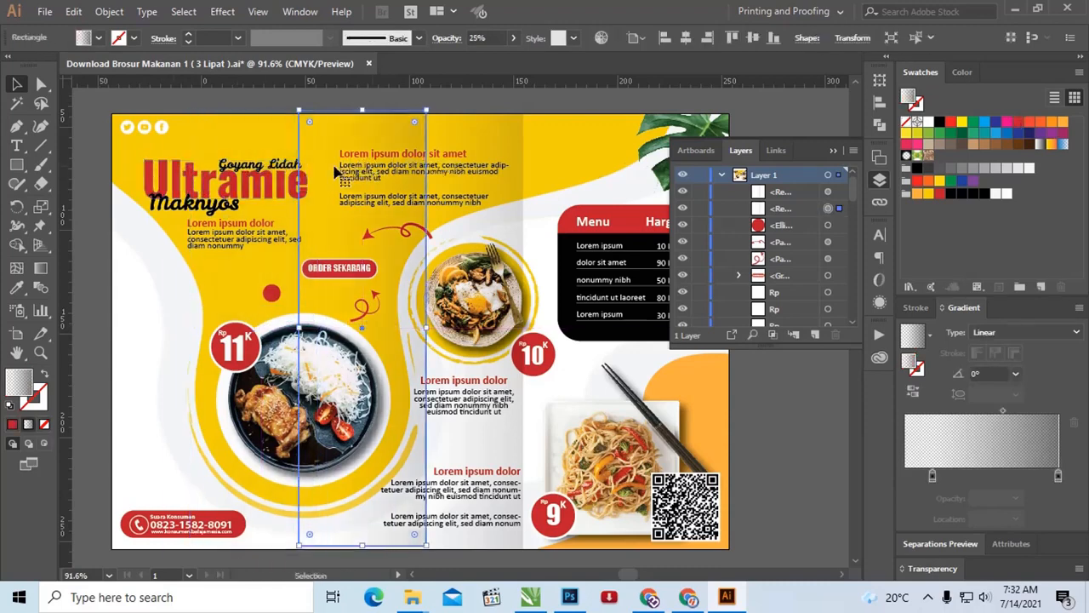
# Step: Check the font of the "Goyang Lidah" tagline and select the "Ultramie" lettering for comparison
pyautogui.click(280, 168)
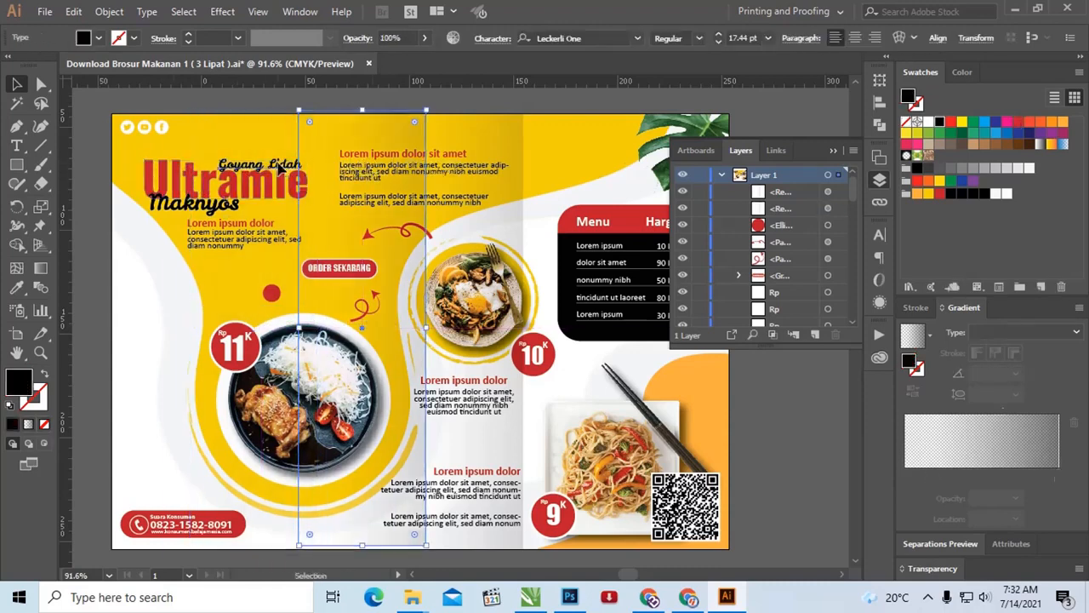
pyautogui.click(595, 39)
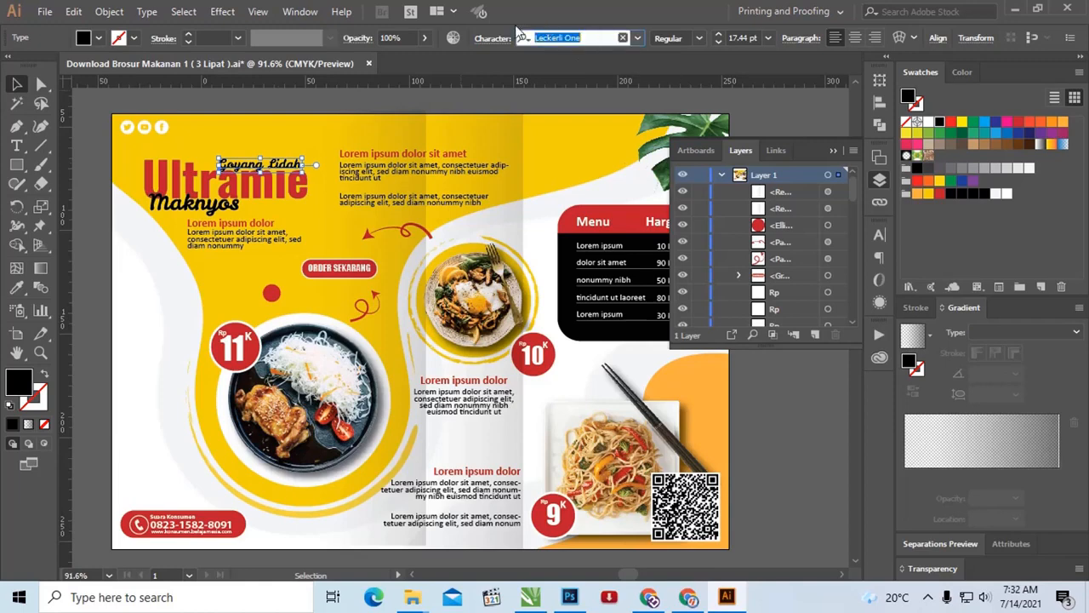
pyautogui.click(165, 179)
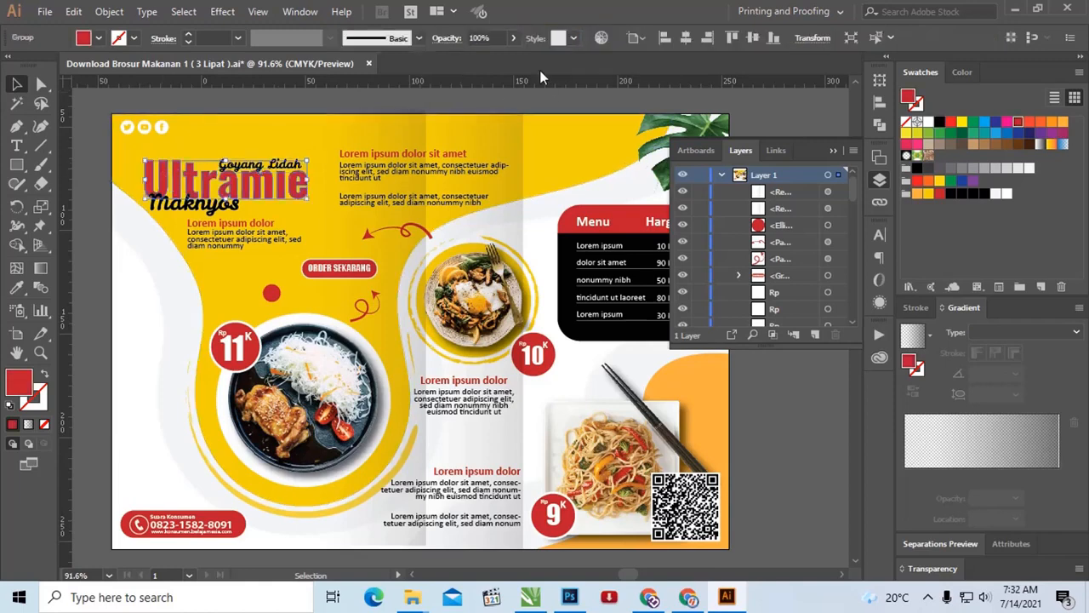
# Step: Isolate the "Ultramie" group to inspect its individual letter shapes, exit isolation, and select the letter l's anchor points
pyautogui.doubleClick(194, 181)
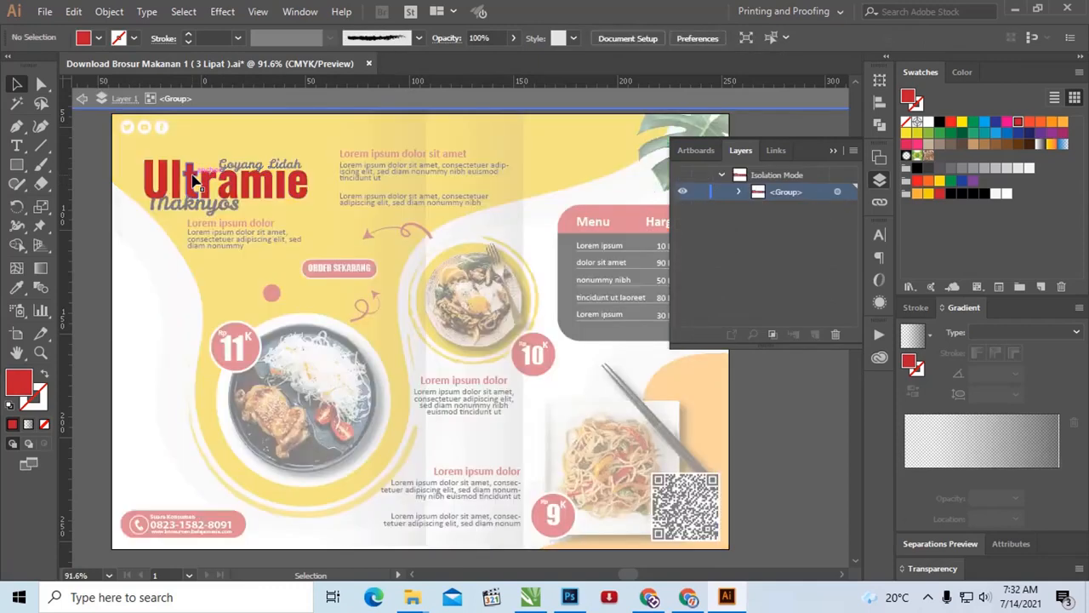
pyautogui.click(194, 181)
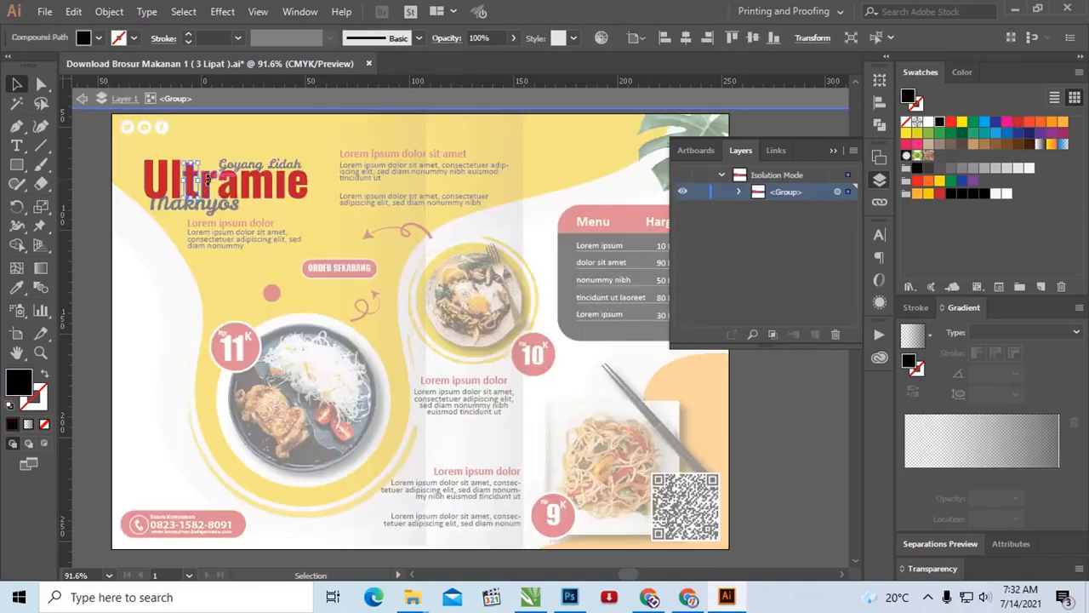
pyautogui.click(272, 197)
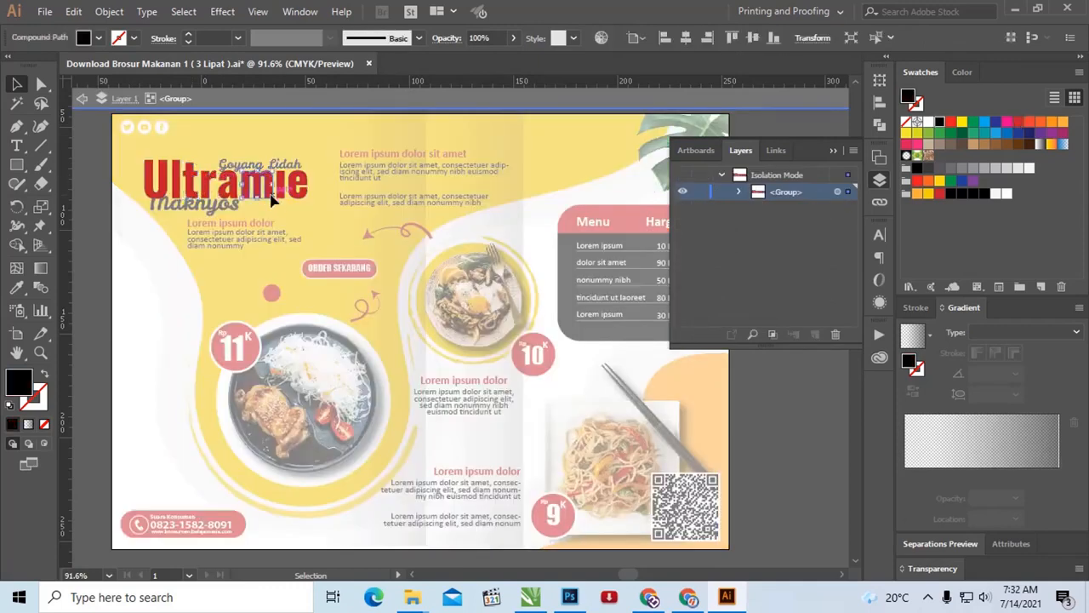
pyautogui.click(41, 84)
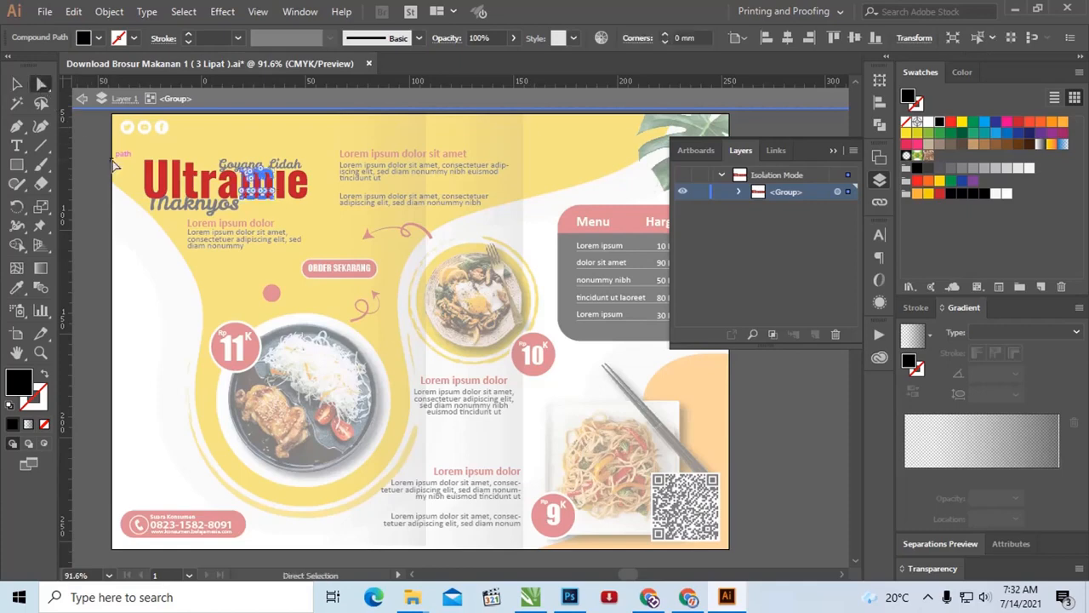
pyautogui.click(91, 153)
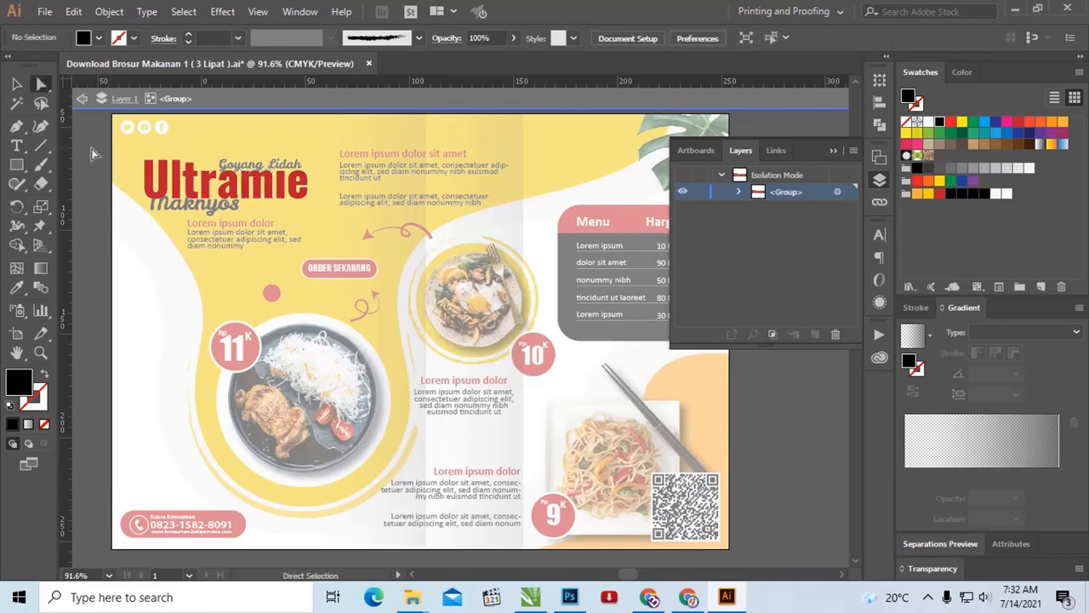
pyautogui.doubleClick(94, 153)
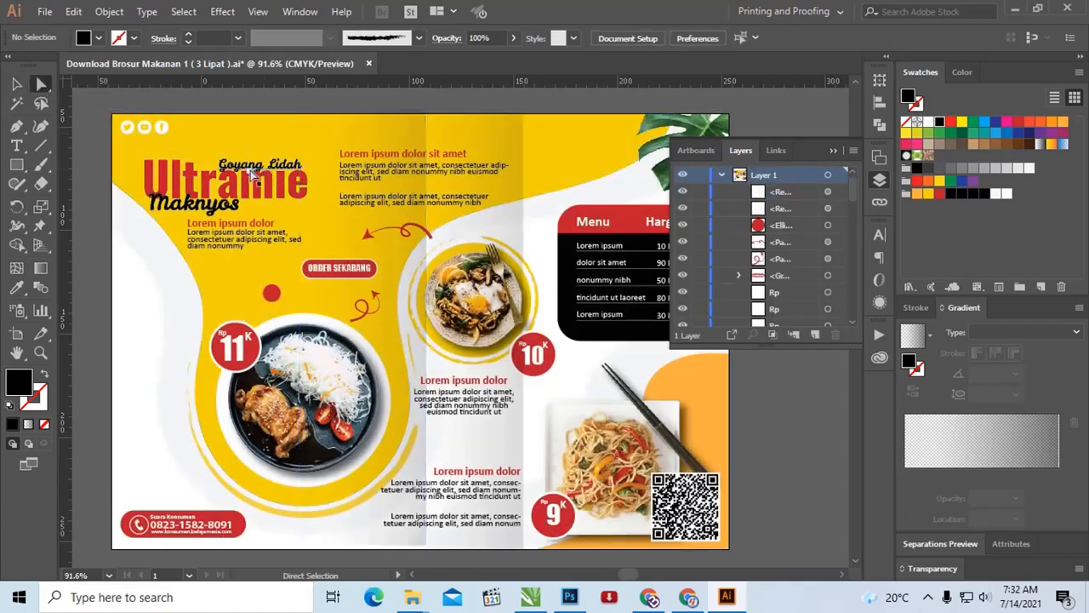
pyautogui.click(175, 162)
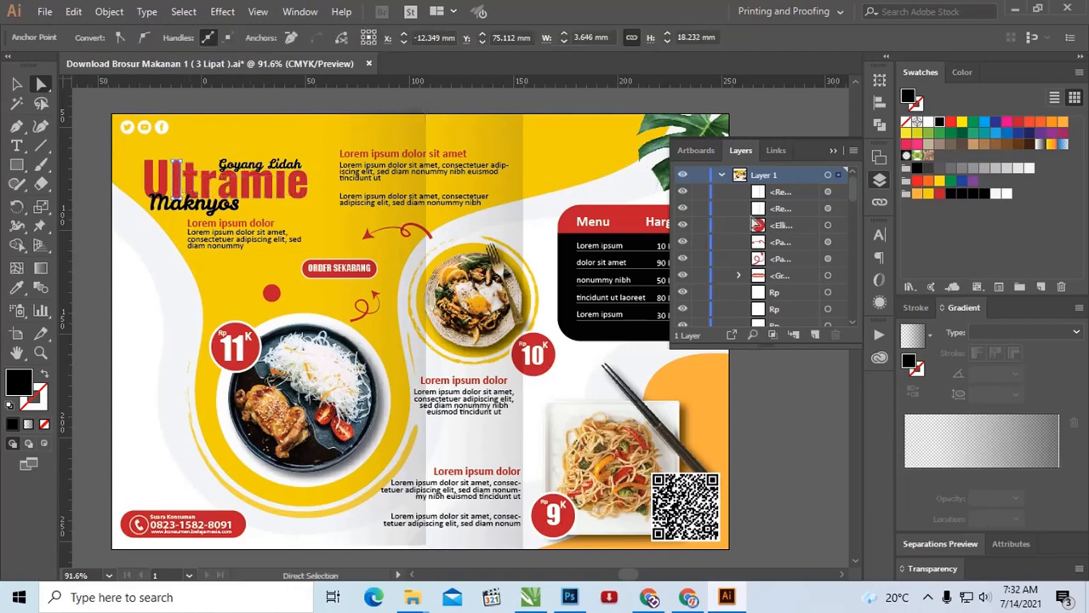
# Step: Hide the layer list, undo the shading rectangle's move, and deselect everything
pyautogui.click(833, 151)
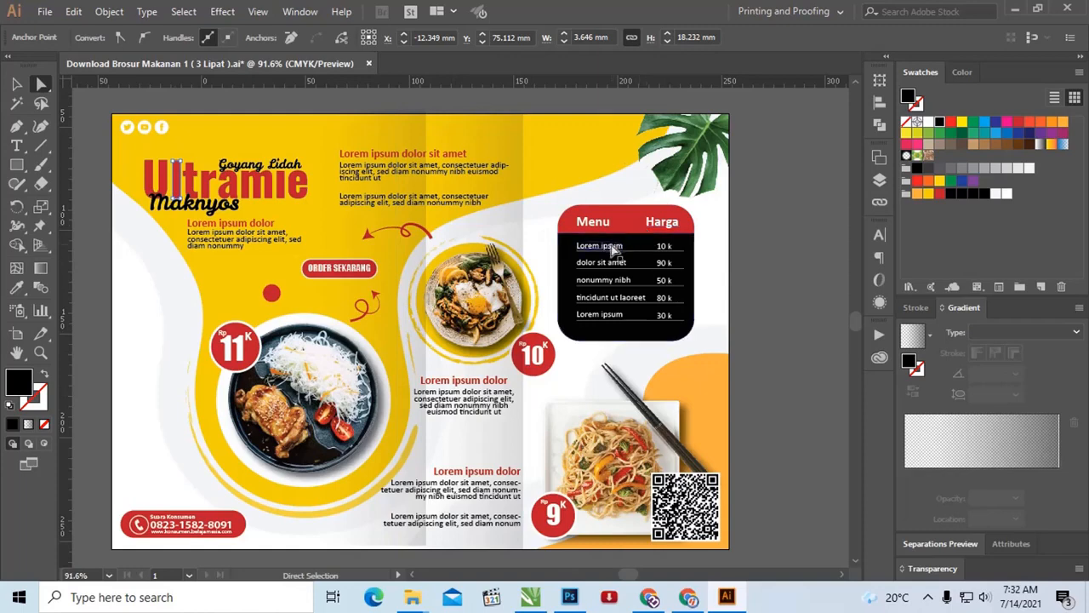
pyautogui.click(612, 247)
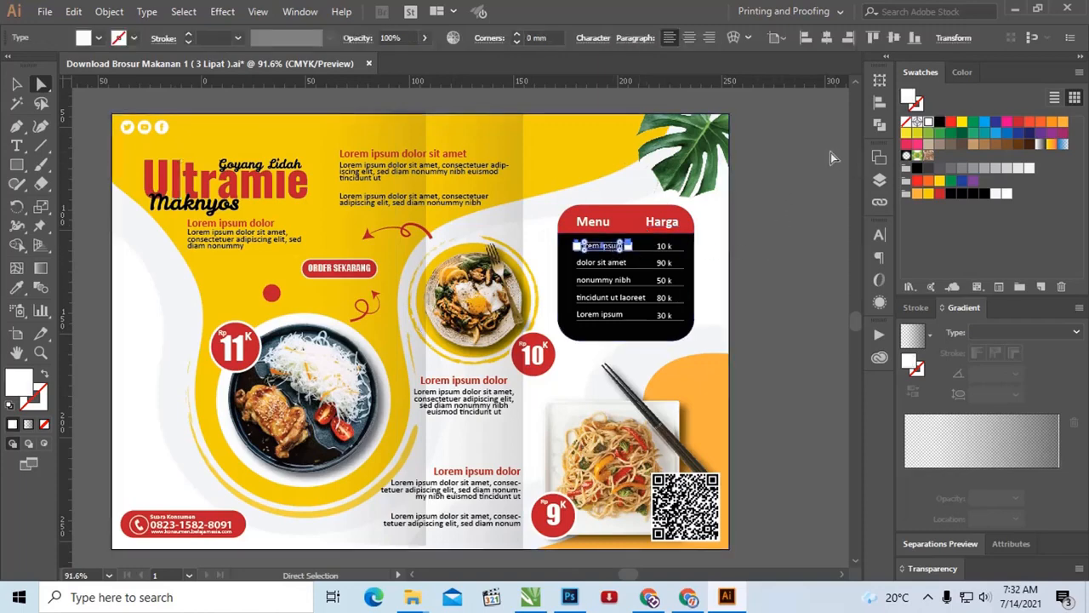
pyautogui.press('v')
pyautogui.hotkey('ctrl', 'z')
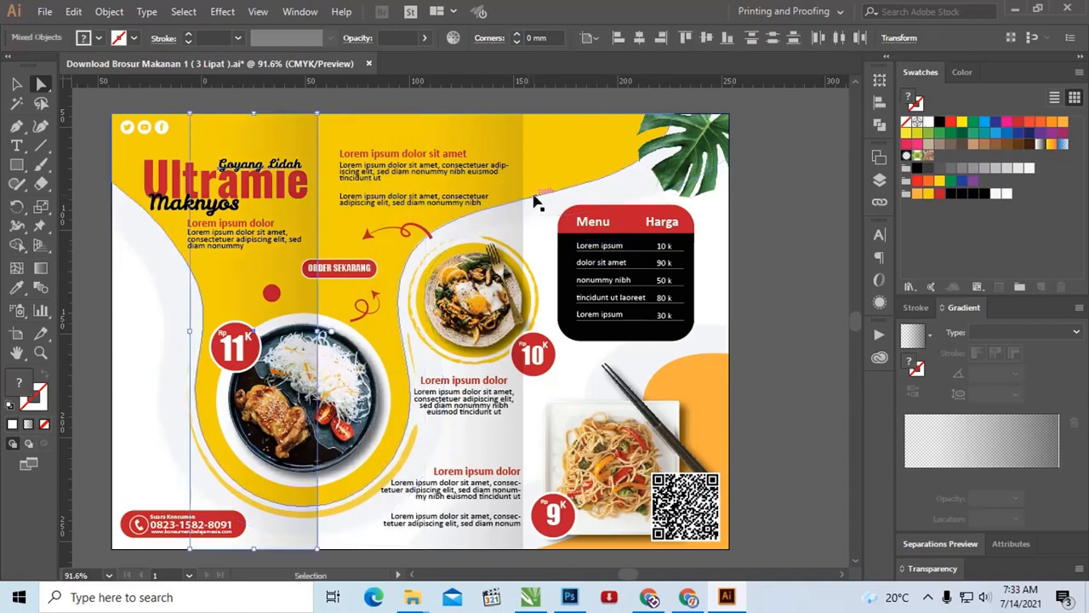
pyautogui.click(812, 154)
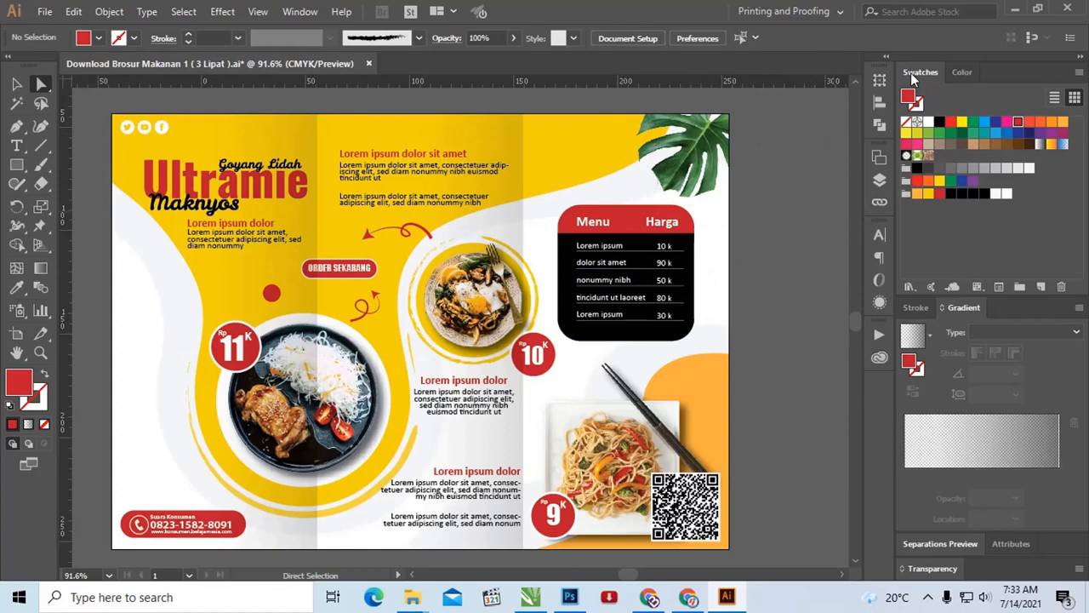
# Step: Hide the linked-image list, recenter the brochure, and bring the color swatches back into the workspace
pyautogui.hotkey('ctrl', '-')
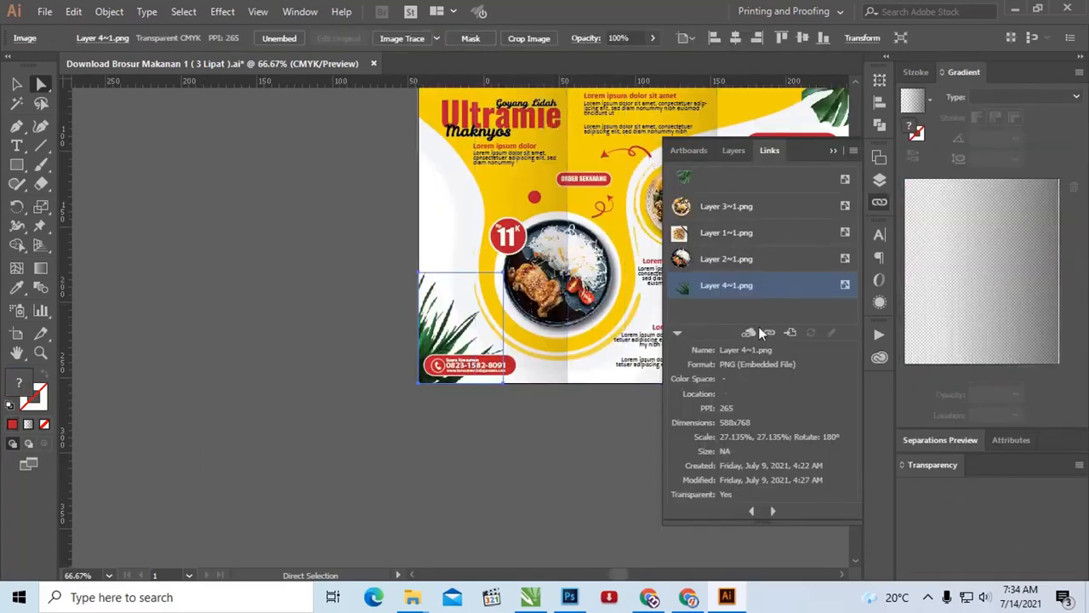
pyautogui.click(833, 151)
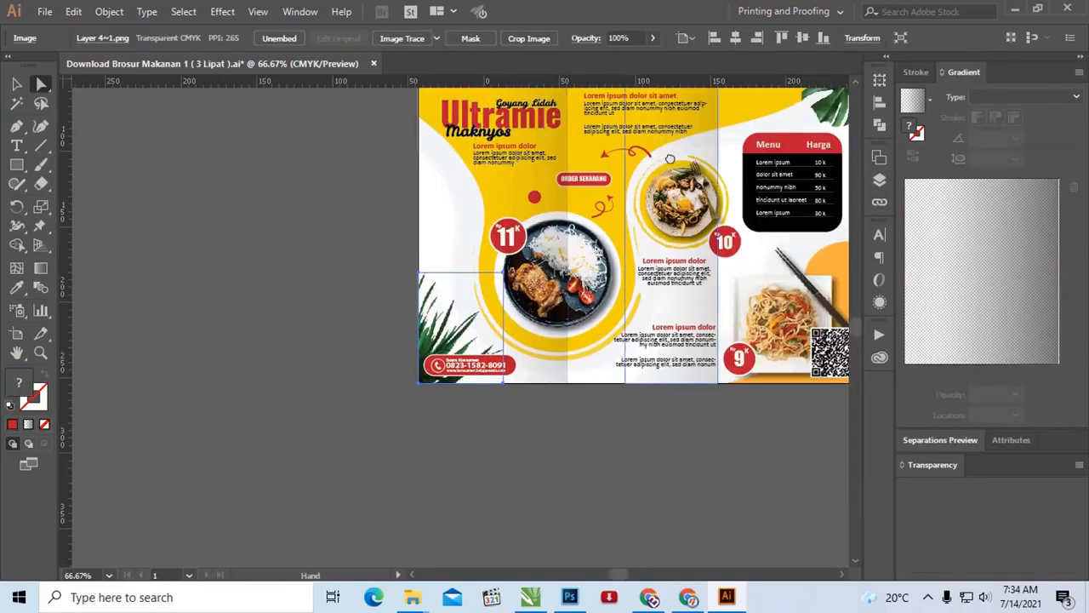
pyautogui.moveTo(696, 194); pyautogui.dragTo(465, 223)
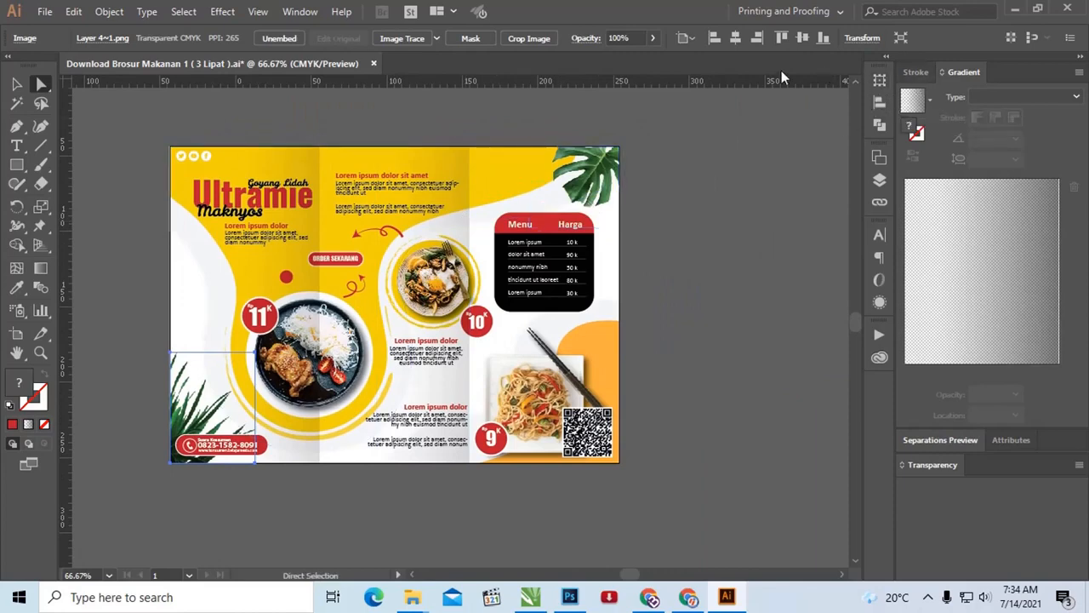
pyautogui.click(307, 12)
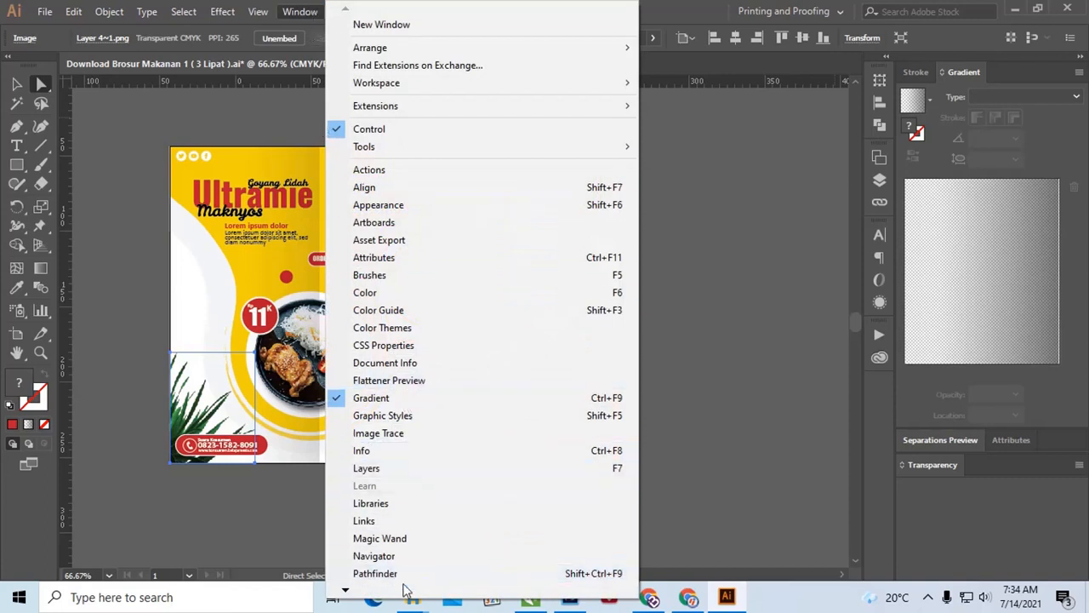
pyautogui.moveTo(405, 591)
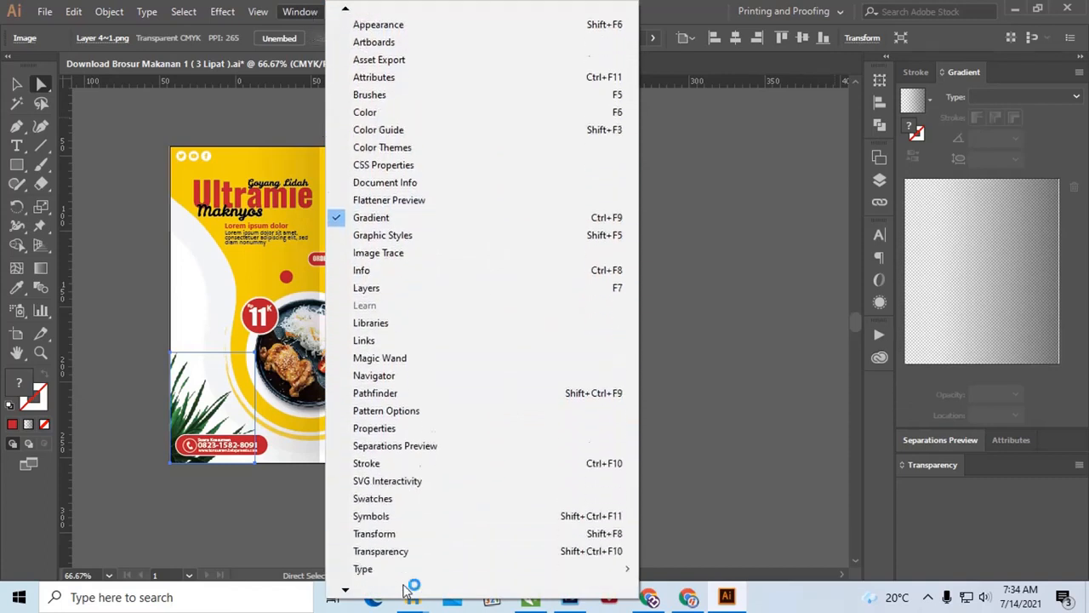
pyautogui.click(406, 481)
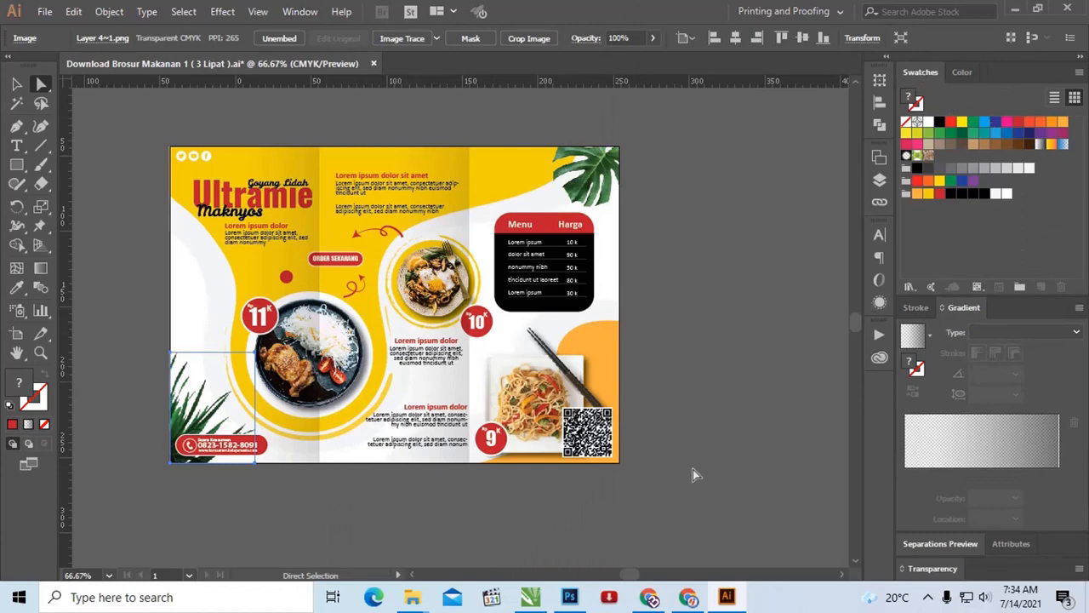
pyautogui.scroll(4, 121, 109)
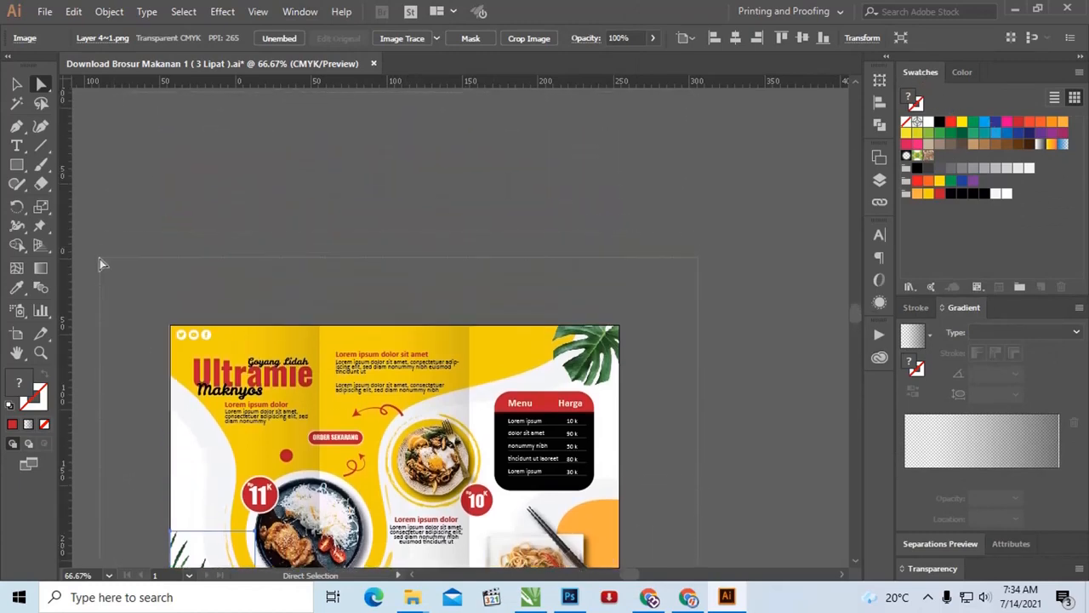
# Step: Select all brochure artwork and create Color Group 2 from the selected artwork, including swatches for tints
pyautogui.hotkey('ctrl', 'a')
pyautogui.scroll(-4, 598, 251)
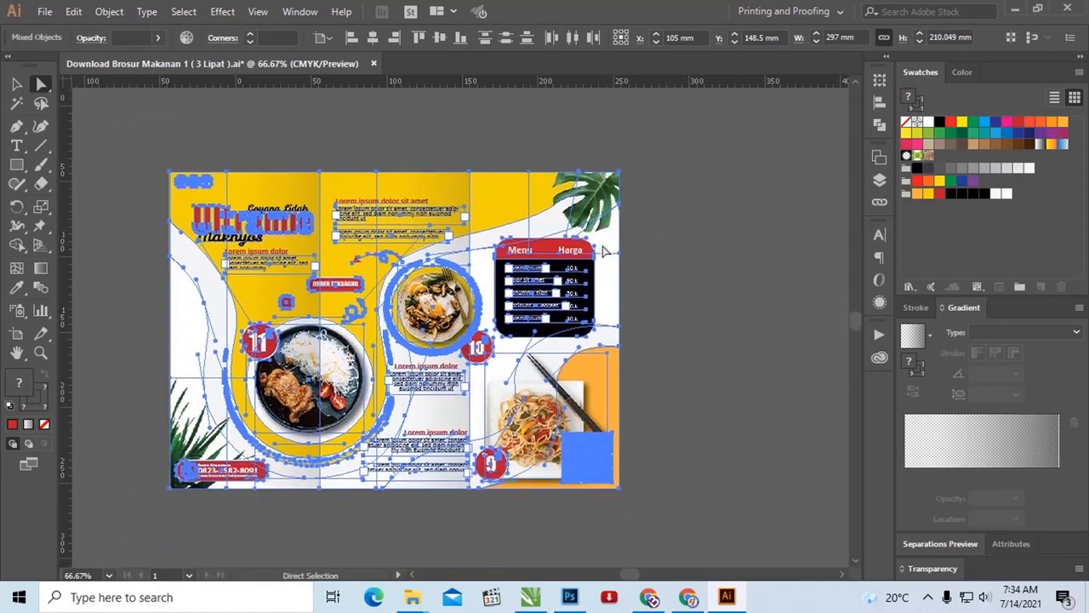
pyautogui.click(1023, 286)
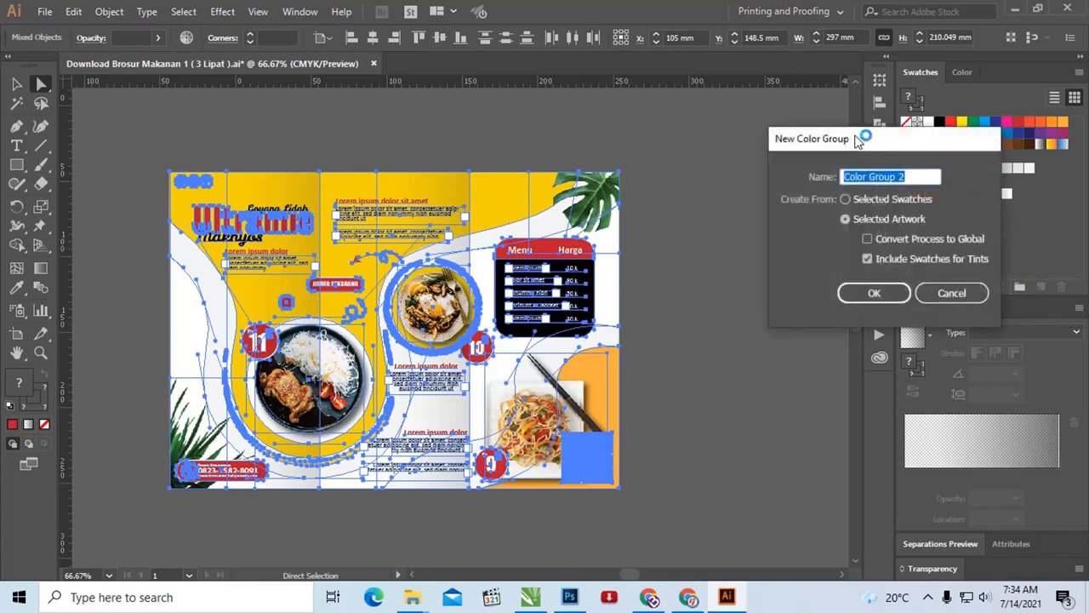
pyautogui.moveTo(857, 141); pyautogui.dragTo(736, 140)
pyautogui.click(792, 174)
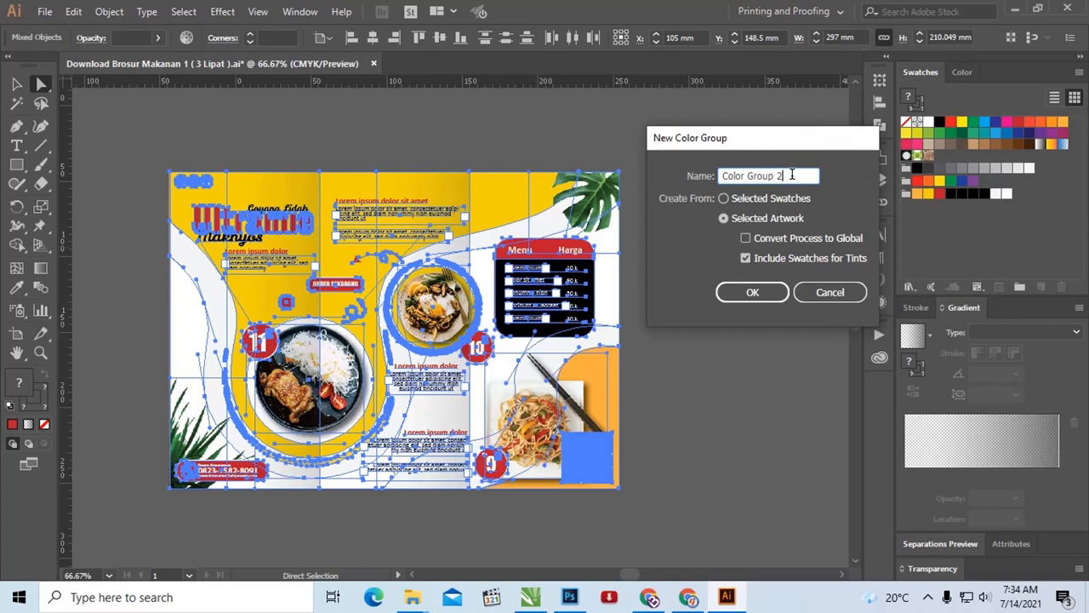
pyautogui.moveTo(791, 174); pyautogui.dragTo(705, 173)
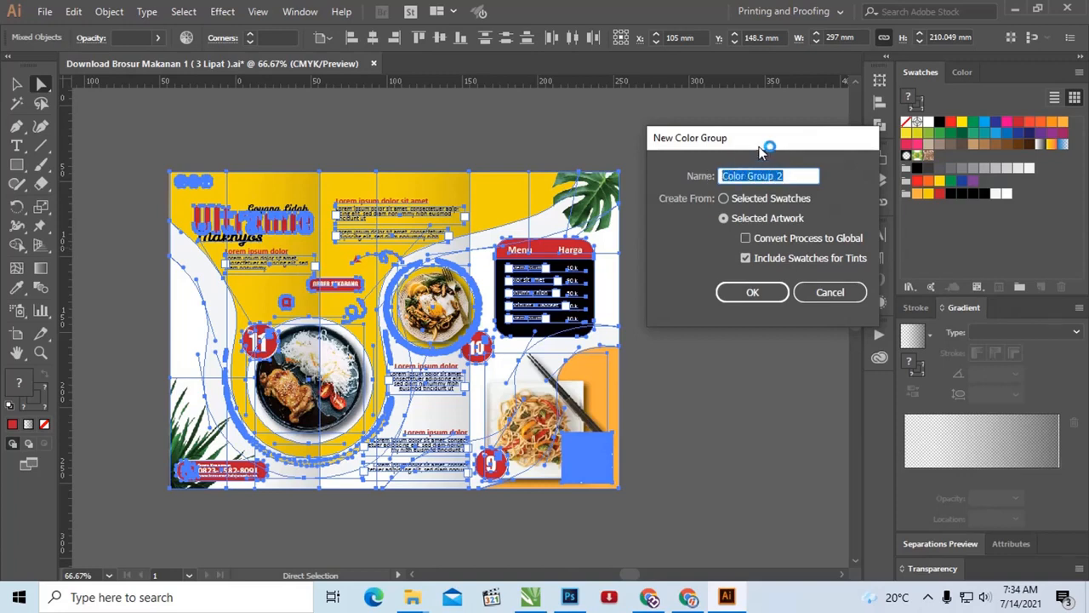
pyautogui.moveTo(761, 151); pyautogui.dragTo(753, 155)
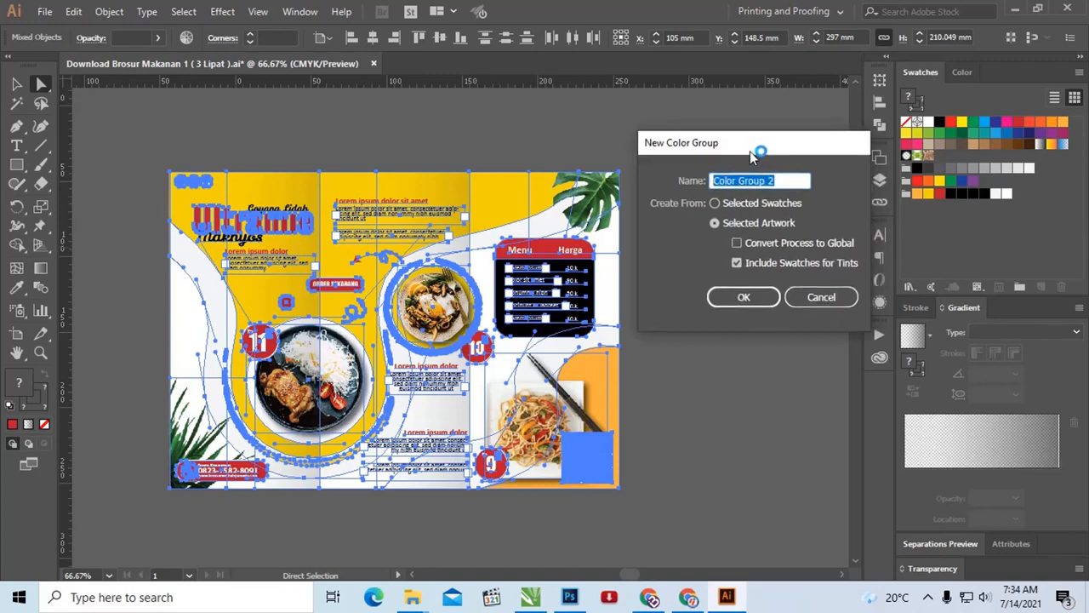
pyautogui.click(743, 297)
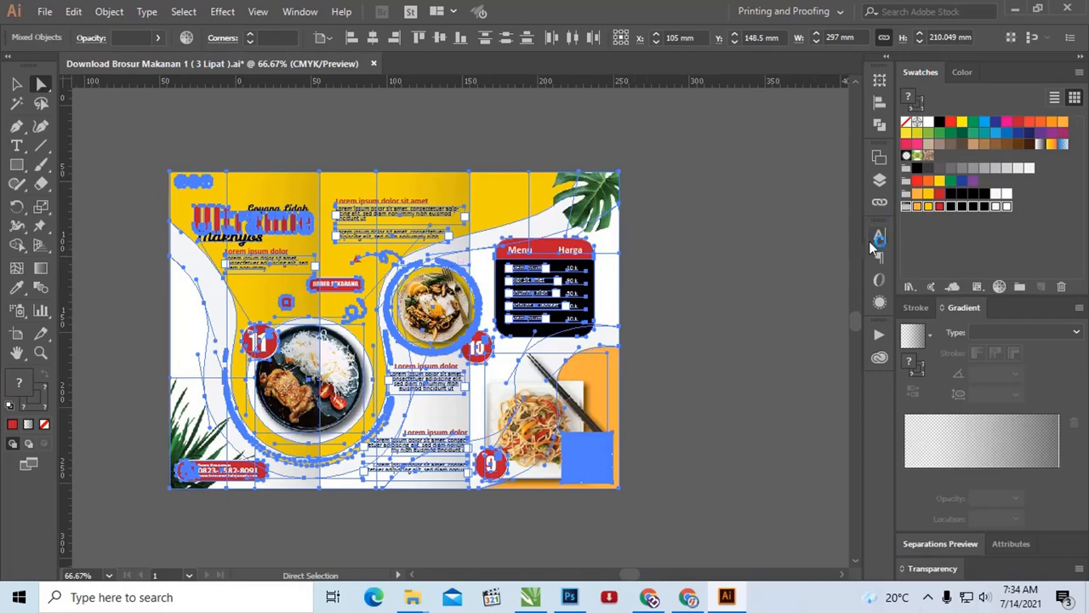
# Step: Recolor the artwork with Color Group 2 and map the near-white color to near-white (C 3.14, M 1.95, Y 1.95, K 0)
pyautogui.click(1004, 290)
pyautogui.moveTo(661, 117); pyautogui.dragTo(848, 97)
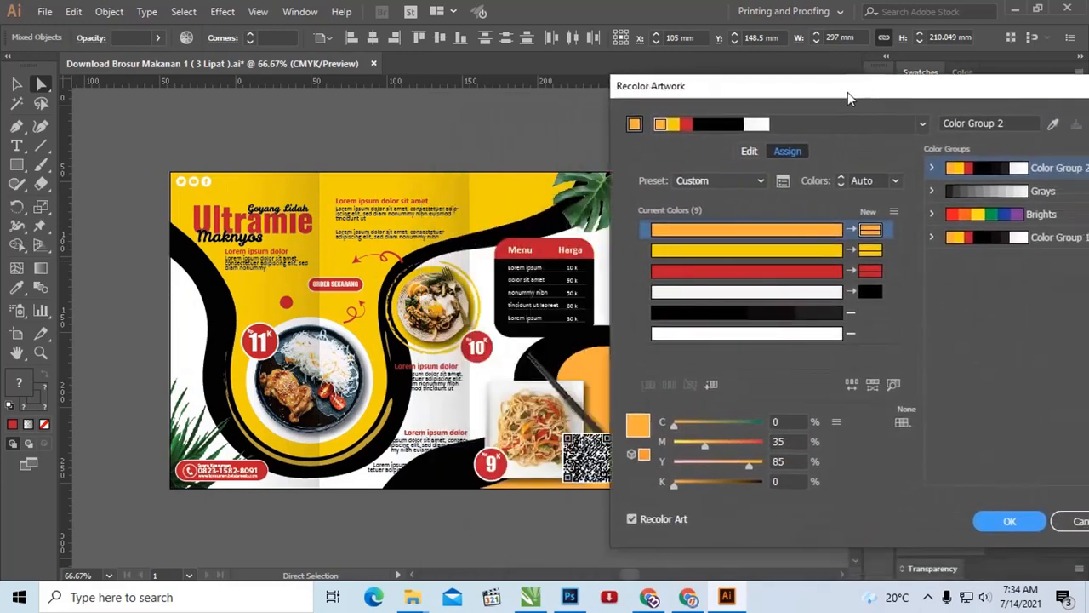
pyautogui.click(829, 292)
pyautogui.moveTo(882, 295); pyautogui.dragTo(880, 295)
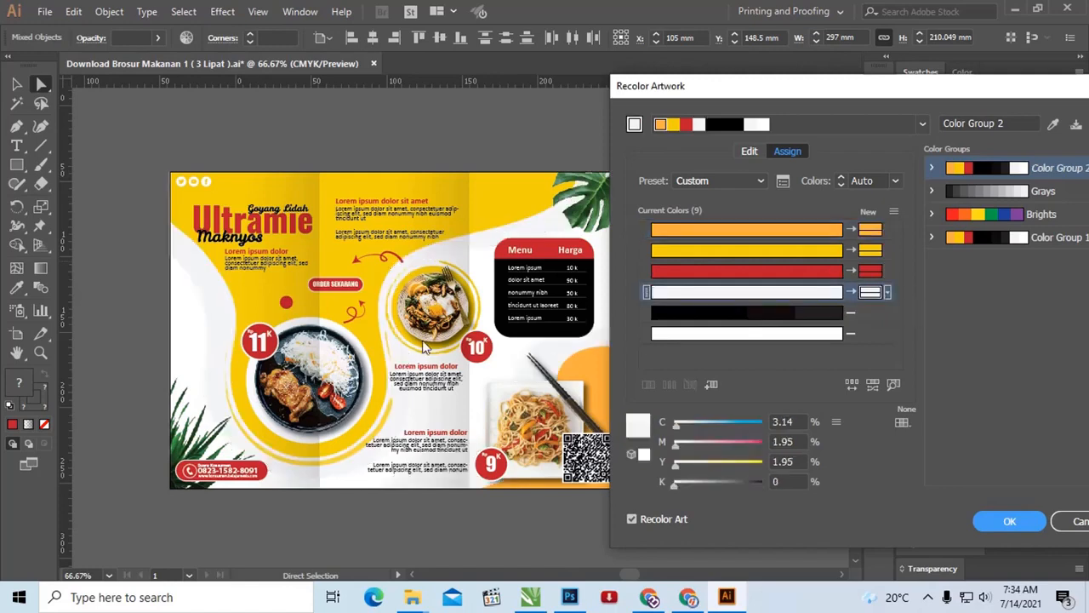
pyautogui.moveTo(775, 90); pyautogui.dragTo(756, 103)
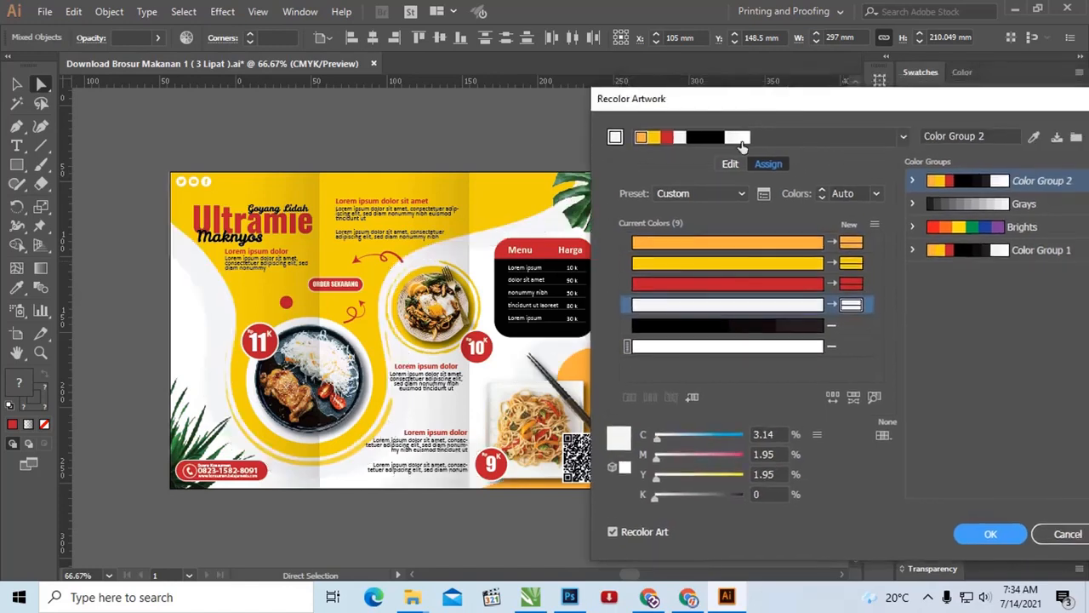
# Step: Shift the linked colors on the color wheel so that the orange becomes C 1.79, M 23.28, Y 100, K 0
pyautogui.click(730, 163)
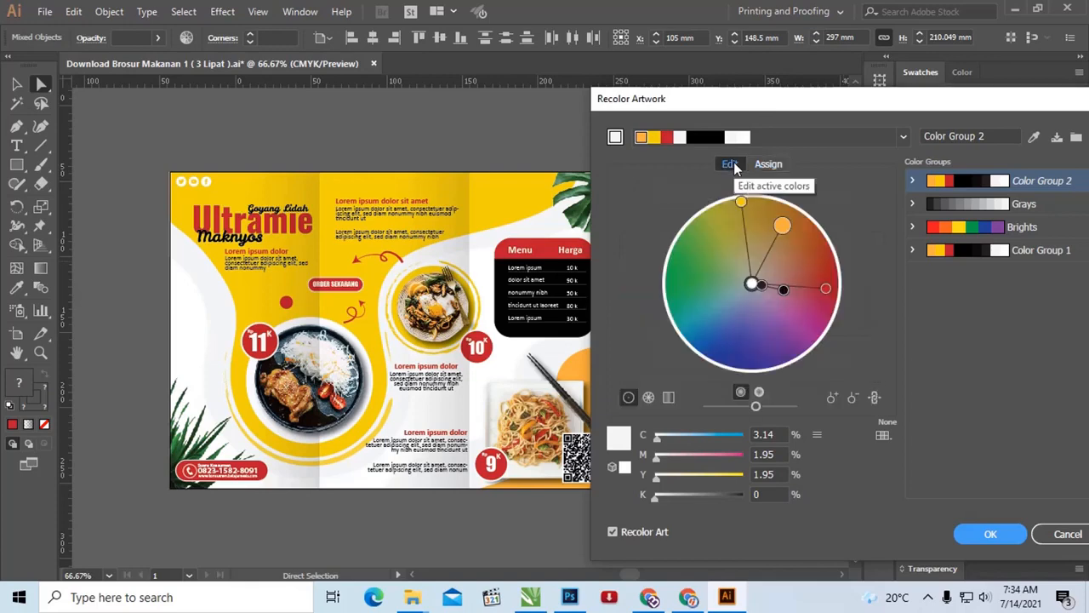
pyautogui.click(786, 231)
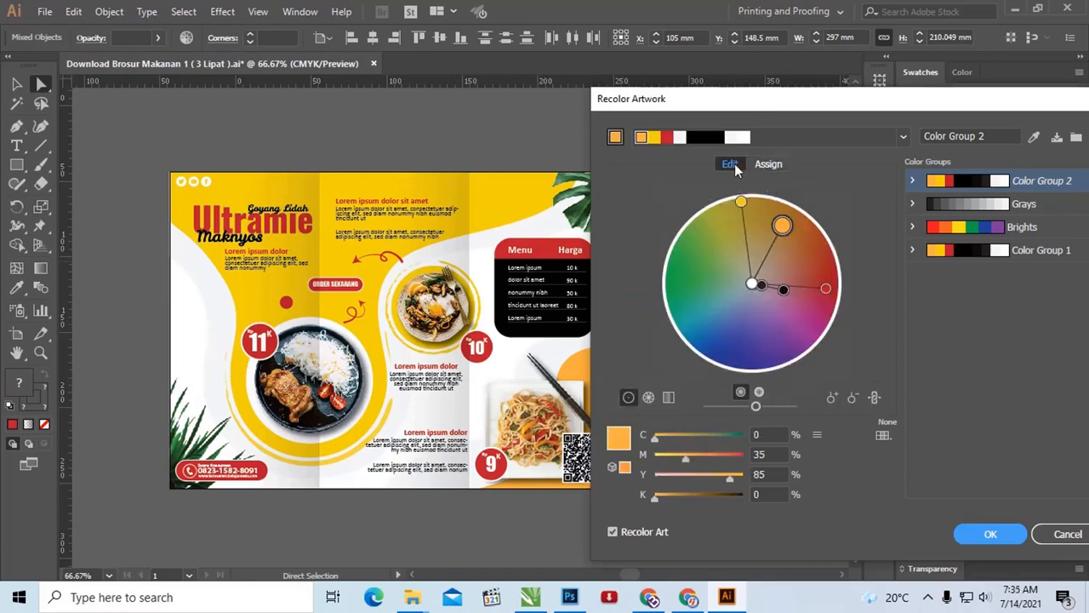
pyautogui.moveTo(782, 224); pyautogui.dragTo(760, 197)
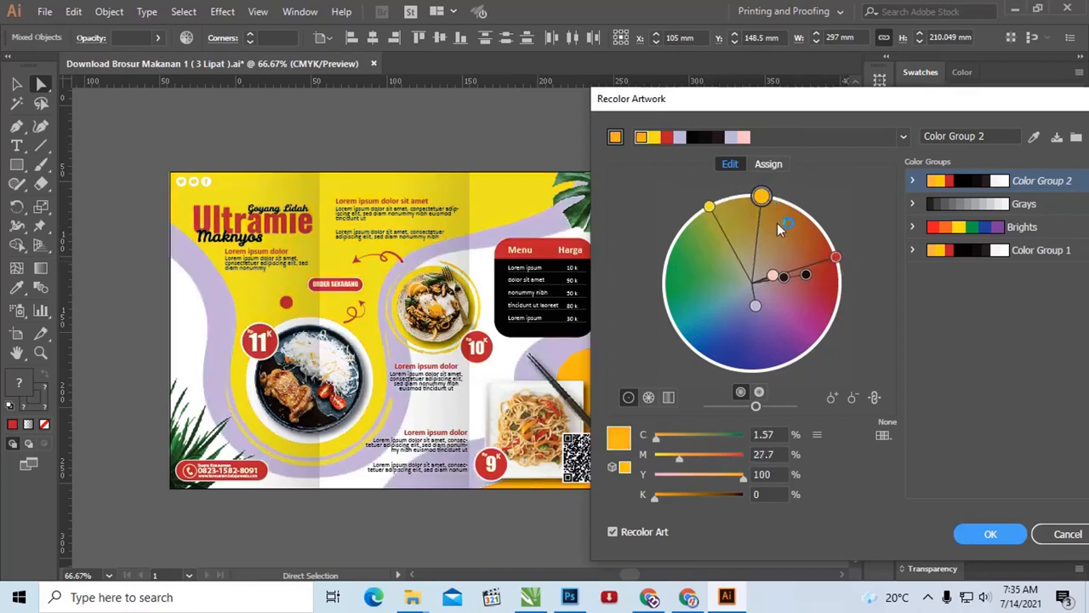
pyautogui.moveTo(761, 197); pyautogui.dragTo(756, 197)
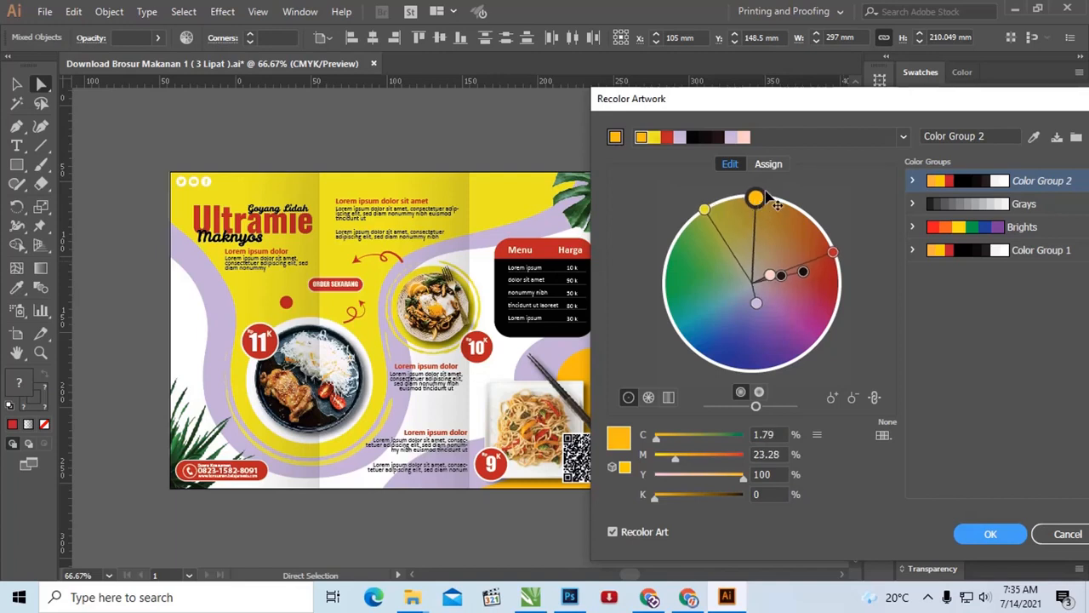
# Step: Change the assigned red to blue by raising cyan to 31% and setting the hue to 197° in HSB mode
pyautogui.click(770, 164)
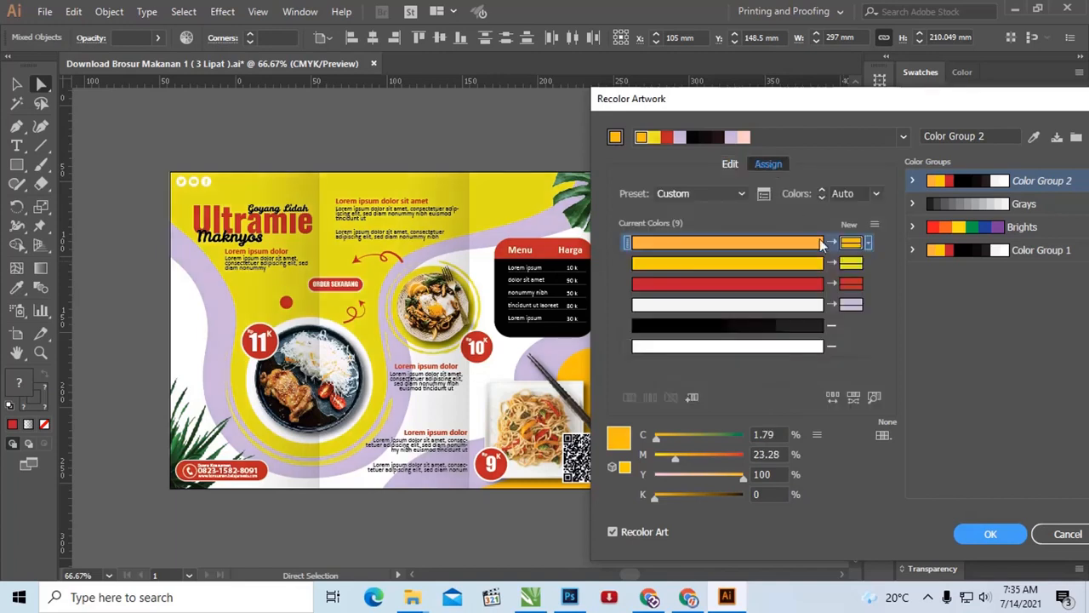
pyautogui.click(796, 284)
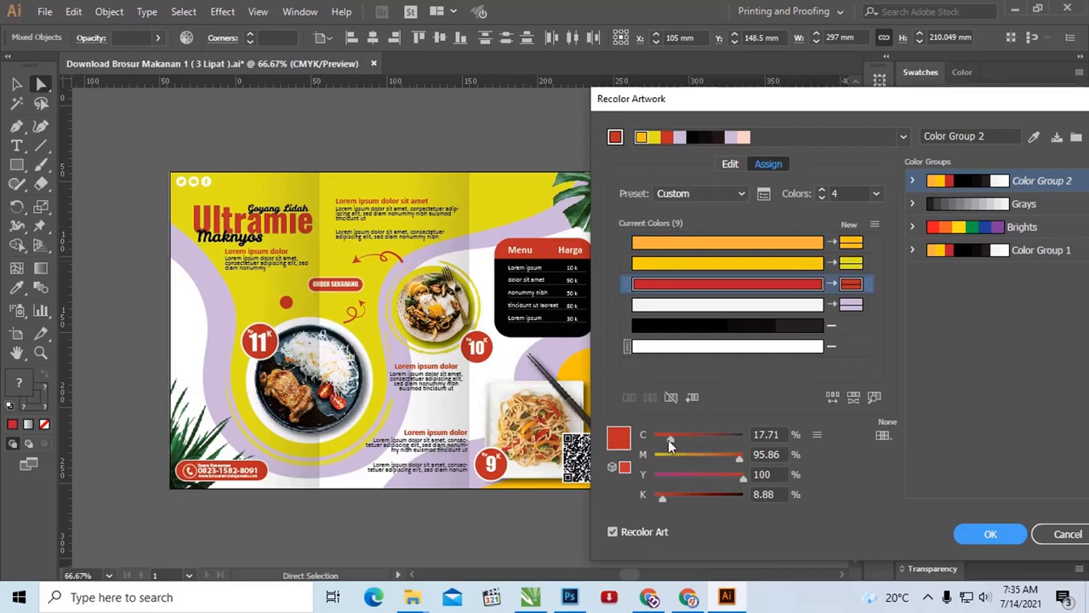
pyautogui.moveTo(670, 439)
pyautogui.mouseDown()
pyautogui.moveTo(694, 438)
pyautogui.moveTo(681, 441)
pyautogui.mouseUp()
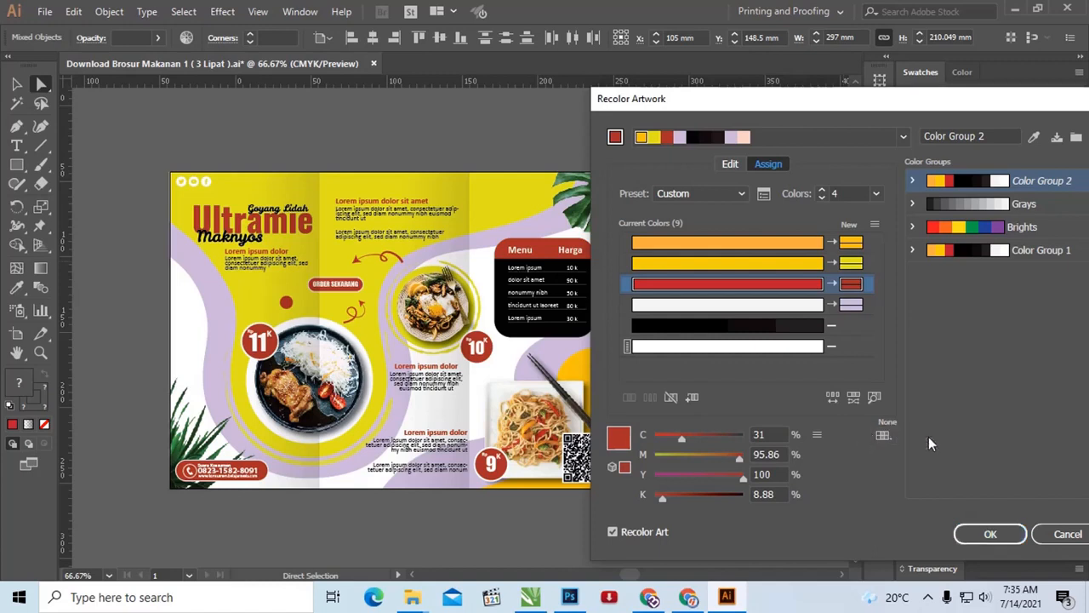
pyautogui.click(817, 435)
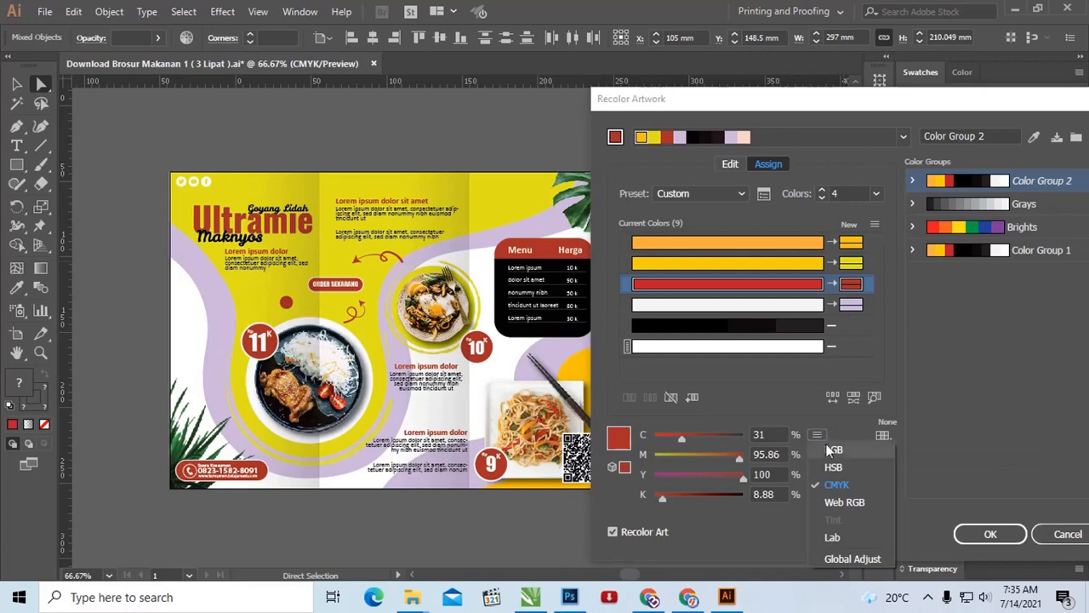
pyautogui.click(834, 466)
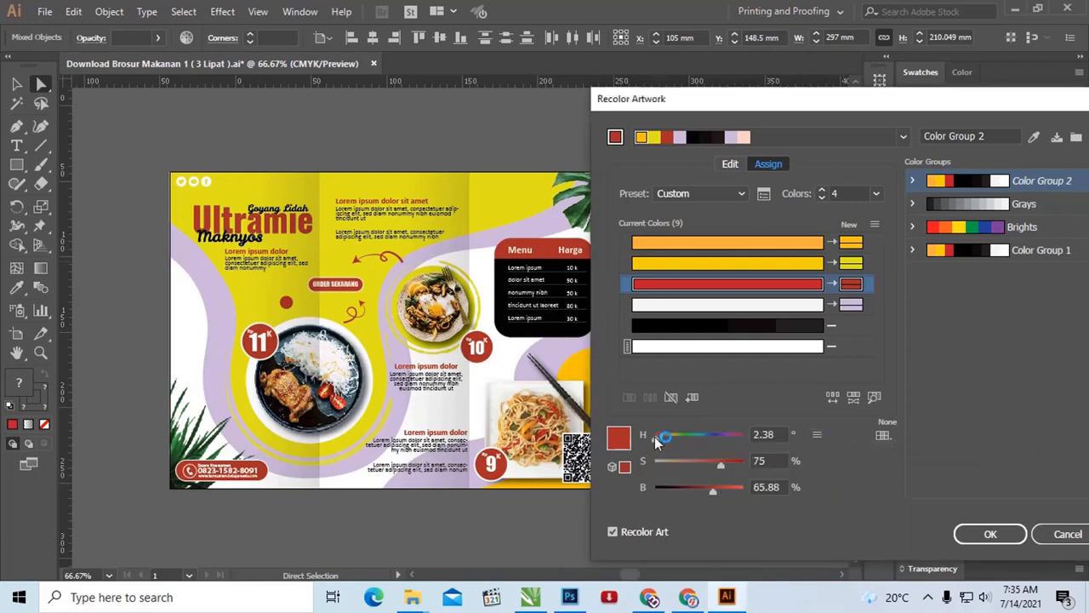
pyautogui.moveTo(655, 436); pyautogui.dragTo(705, 439)
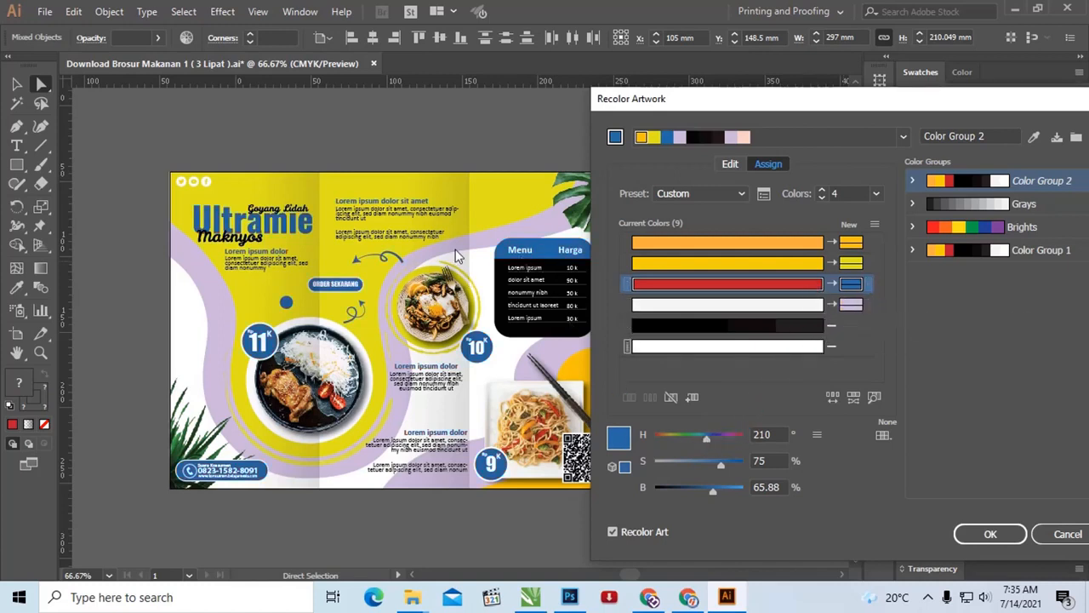
pyautogui.moveTo(707, 439); pyautogui.dragTo(703, 439)
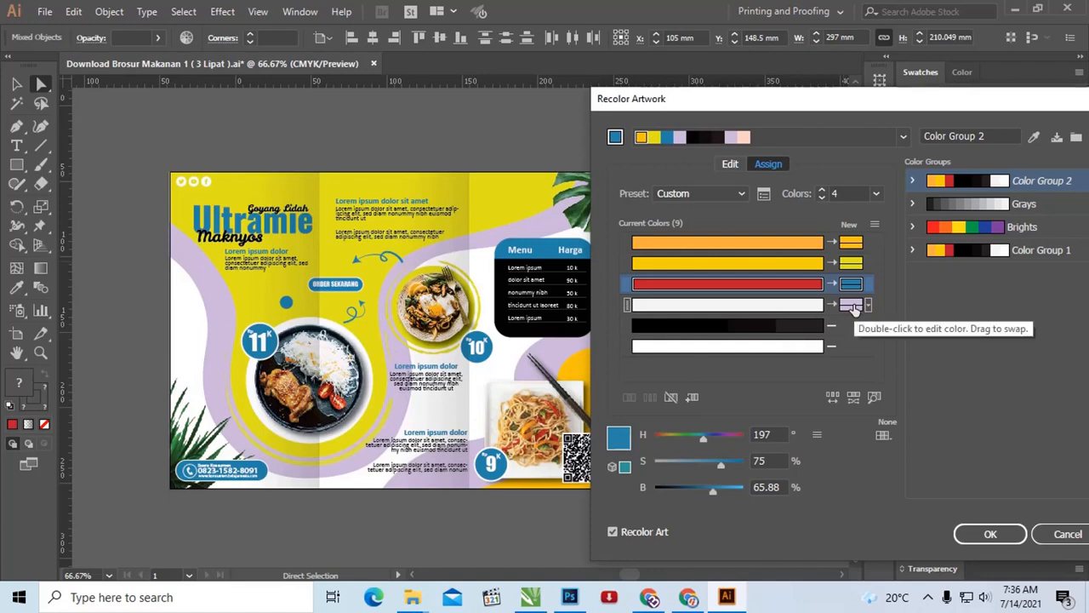
# Step: Return the lavender assignment to near-white (H 240, S 0.41, B 96.08), apply the recoloring and save the changes to Color Group 2
pyautogui.click(830, 306)
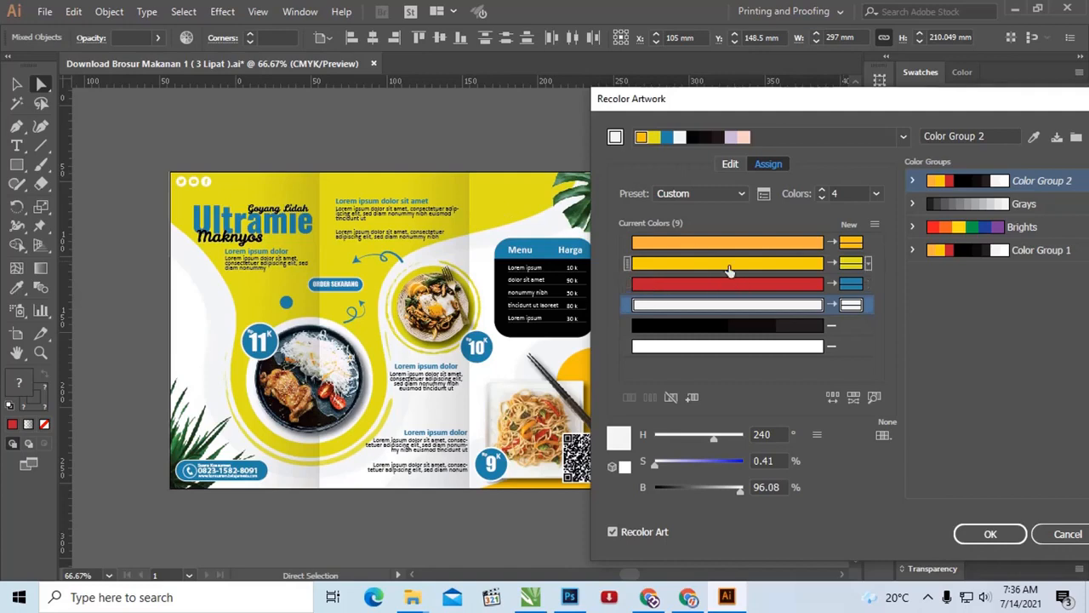
pyautogui.moveTo(753, 107); pyautogui.dragTo(606, 77)
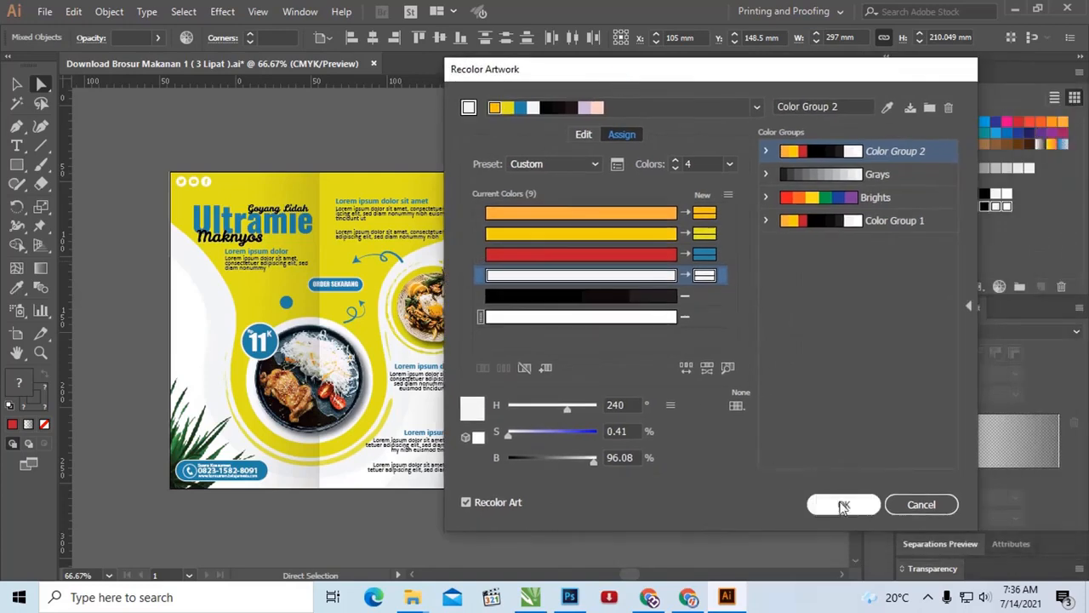
pyautogui.click(842, 505)
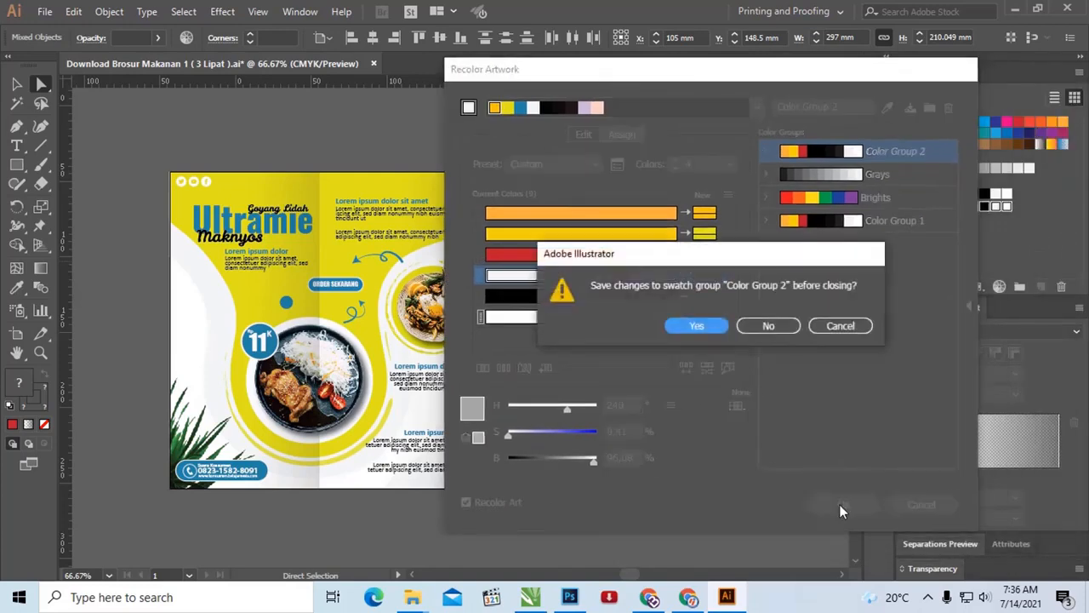
pyautogui.click(695, 325)
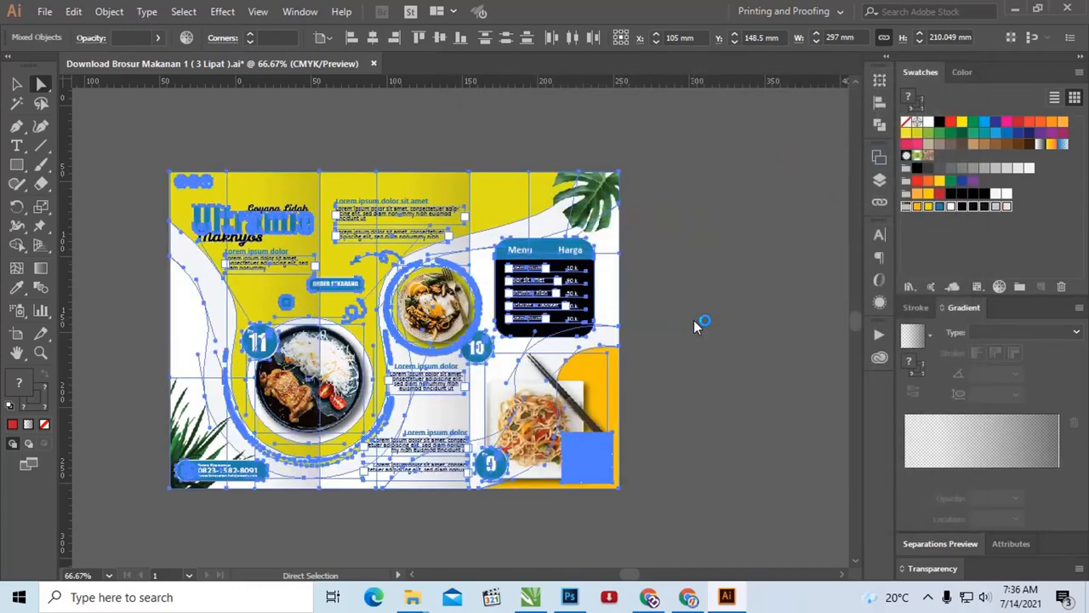
# Step: Switch to CorelDRAW and frame the whole brochure at 55% zoom
pyautogui.click(530, 596)
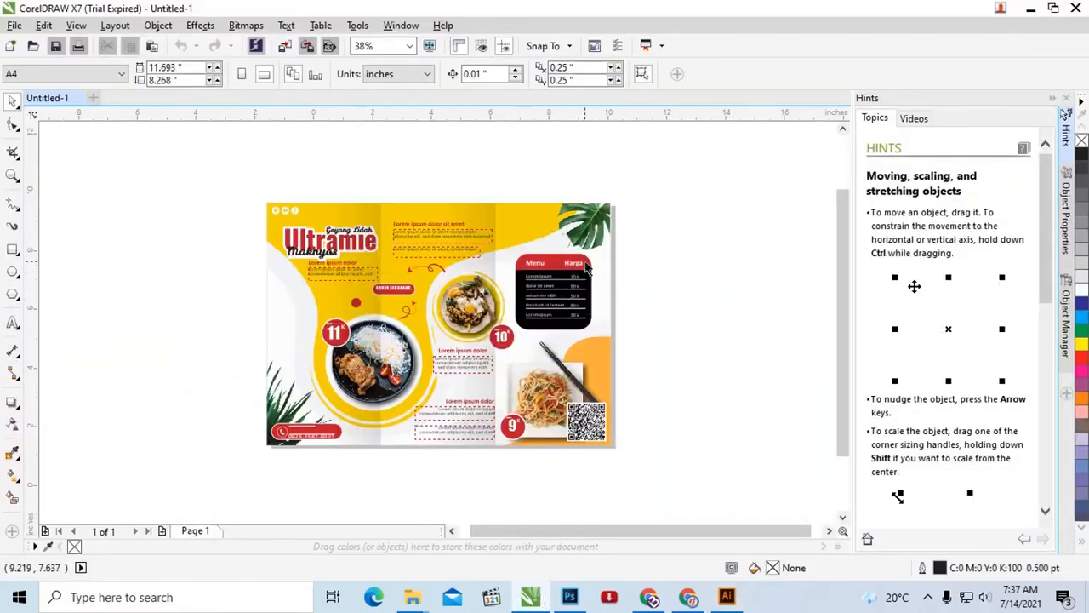
pyautogui.press('z')
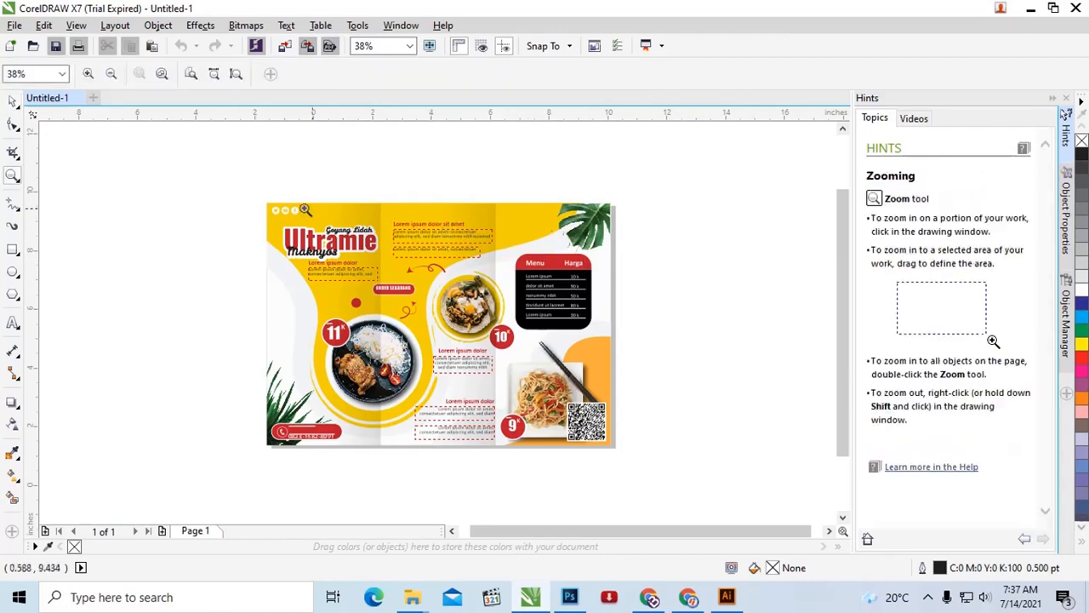
pyautogui.moveTo(236, 188); pyautogui.dragTo(678, 469)
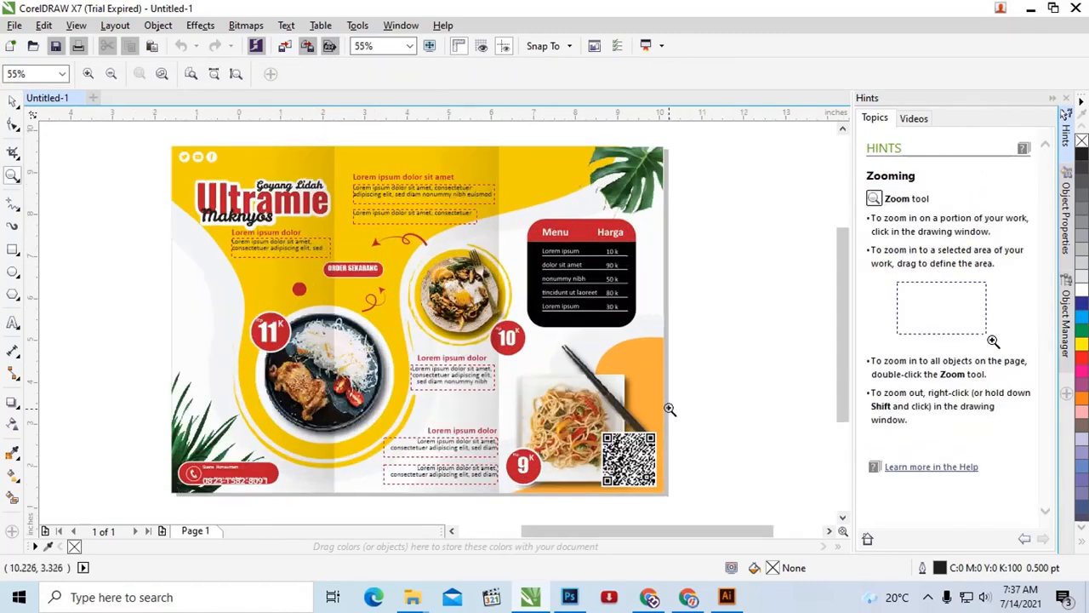
# Step: Select the fold-shading bitmap over the brochure, undo a small trial move, pull it beyond the page's right edge and delete it
pyautogui.click(13, 102)
pyautogui.click(310, 278)
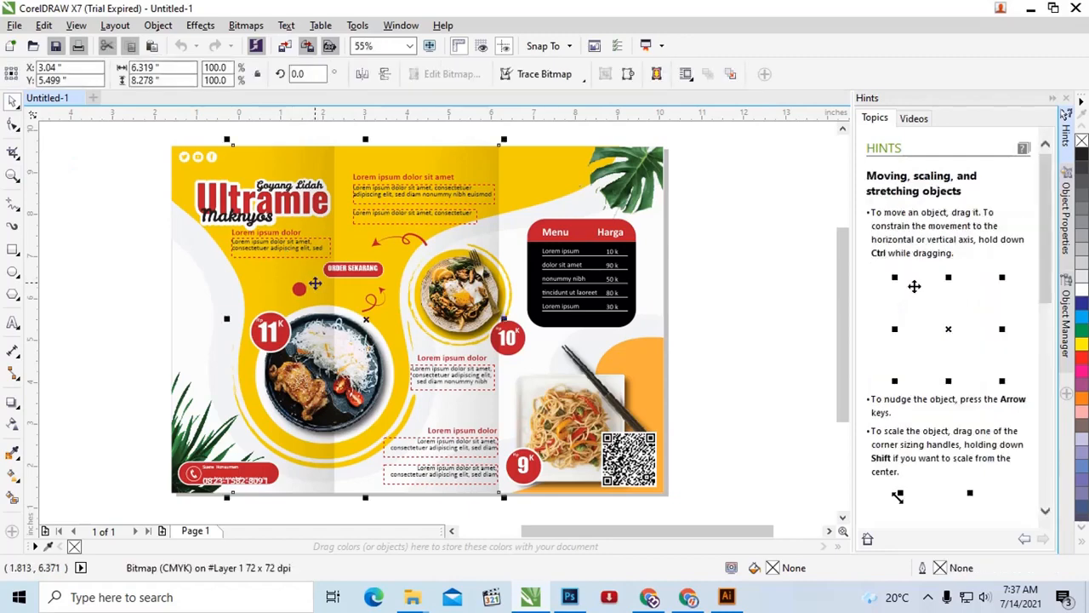
pyautogui.moveTo(310, 268); pyautogui.dragTo(303, 287)
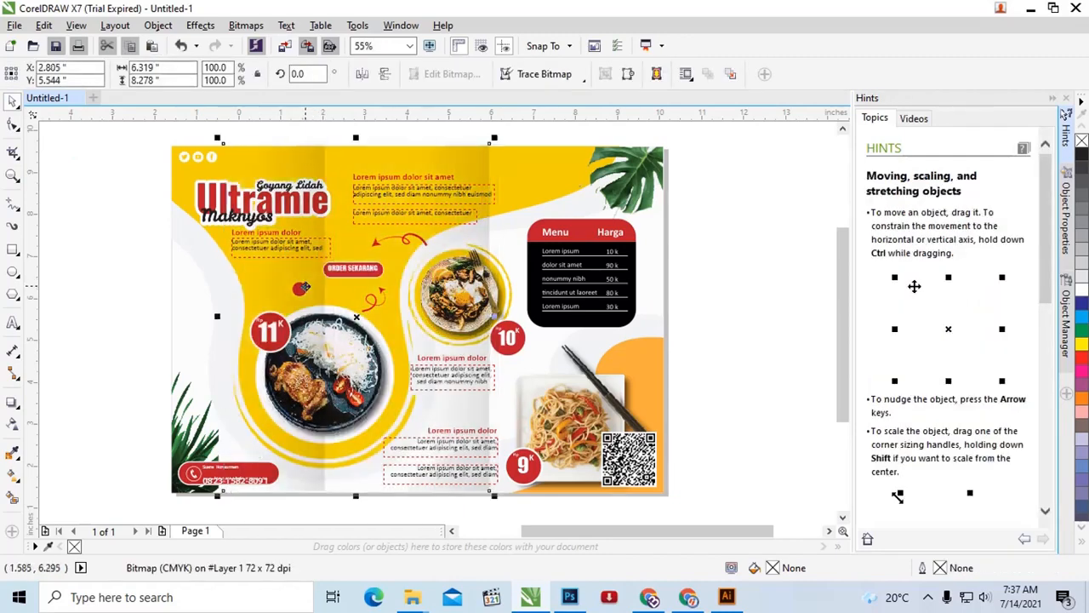
pyautogui.hotkey('ctrl', 'z')
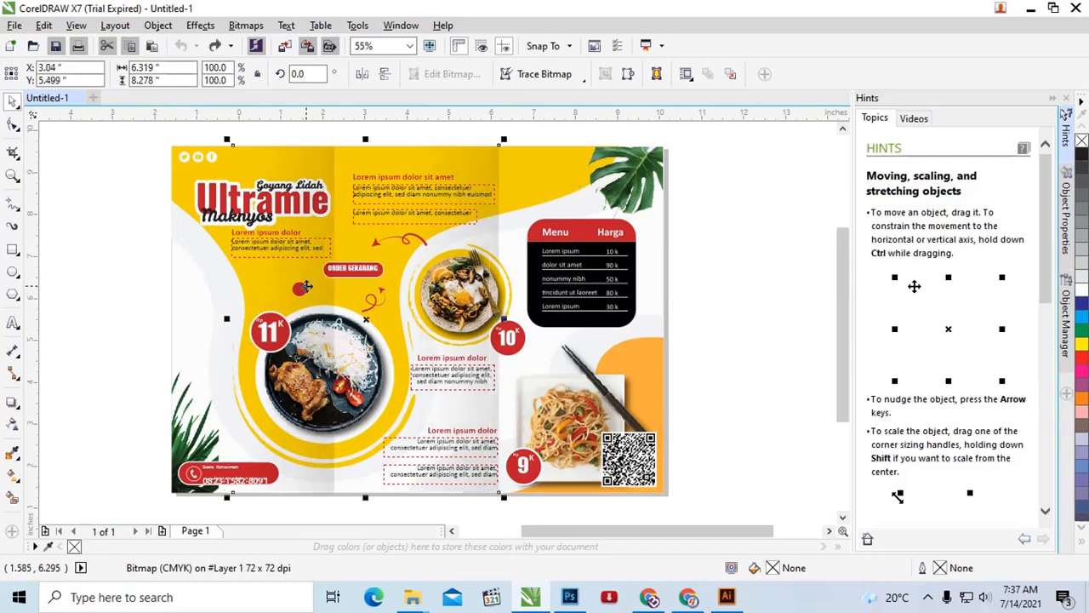
pyautogui.moveTo(319, 283); pyautogui.dragTo(669, 293)
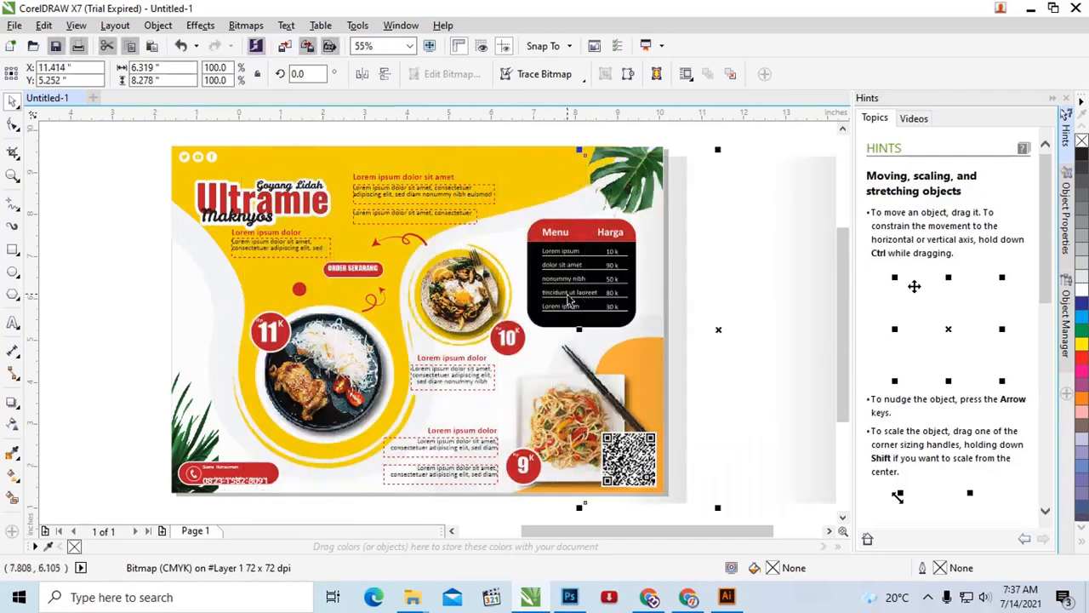
pyautogui.scroll(-2, 669, 293)
pyautogui.scroll(2, 661, 297)
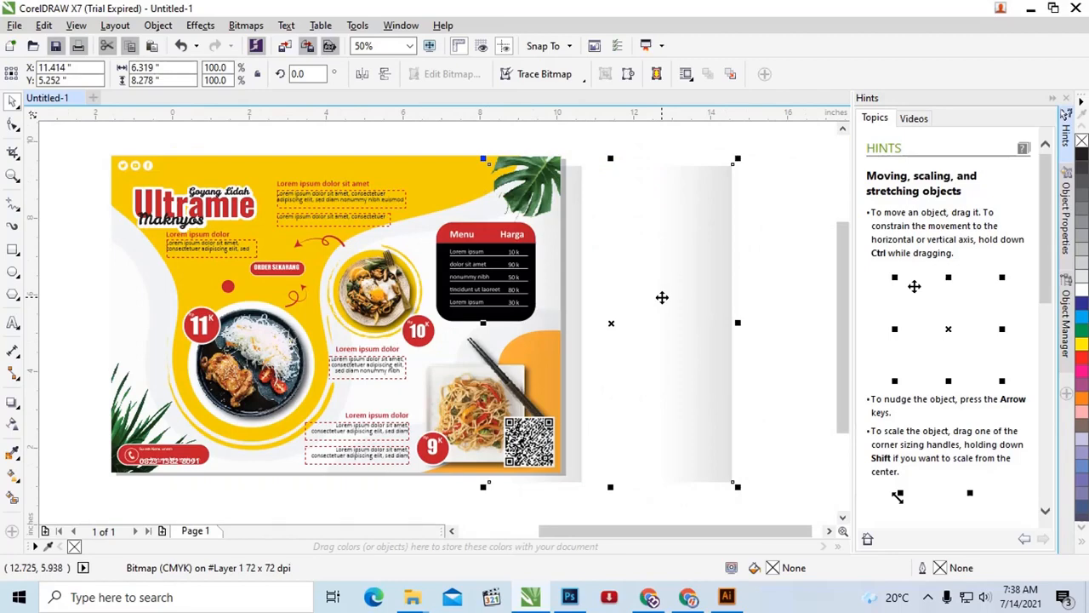
pyautogui.press('Delete')
# Step: Check that the "Lorem ipsum dolor sit amet" heading and the paragraph below it are live text by placing a text cursor in them
pyautogui.click(293, 212)
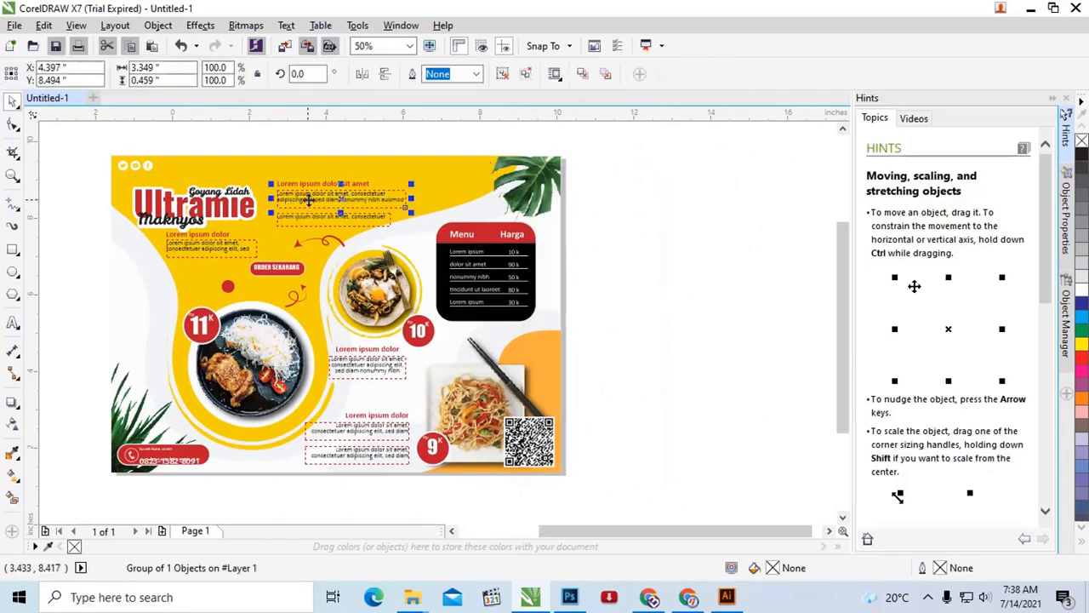
pyautogui.scroll(2, 308, 191)
pyautogui.keyDown('ctrl'); pyautogui.click(307, 183); pyautogui.keyUp('ctrl')
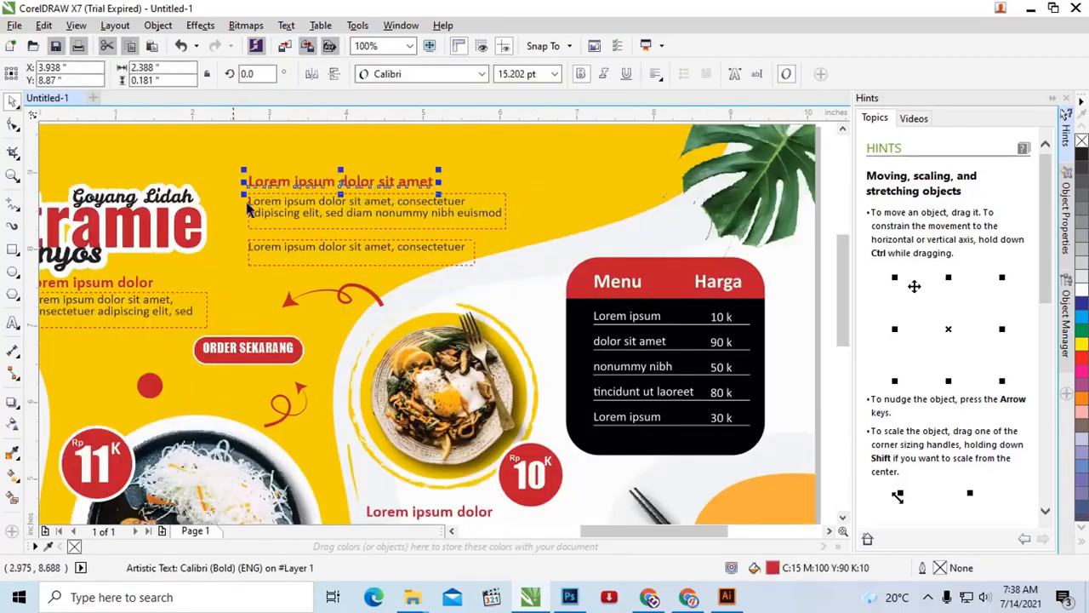
pyautogui.click(12, 322)
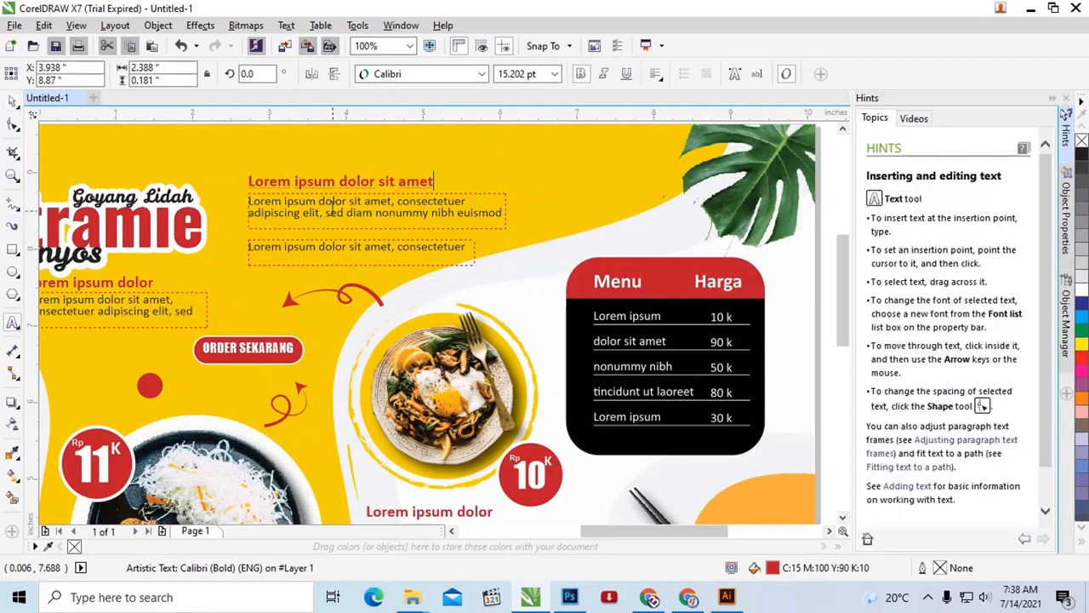
pyautogui.click(332, 185)
pyautogui.click(375, 209)
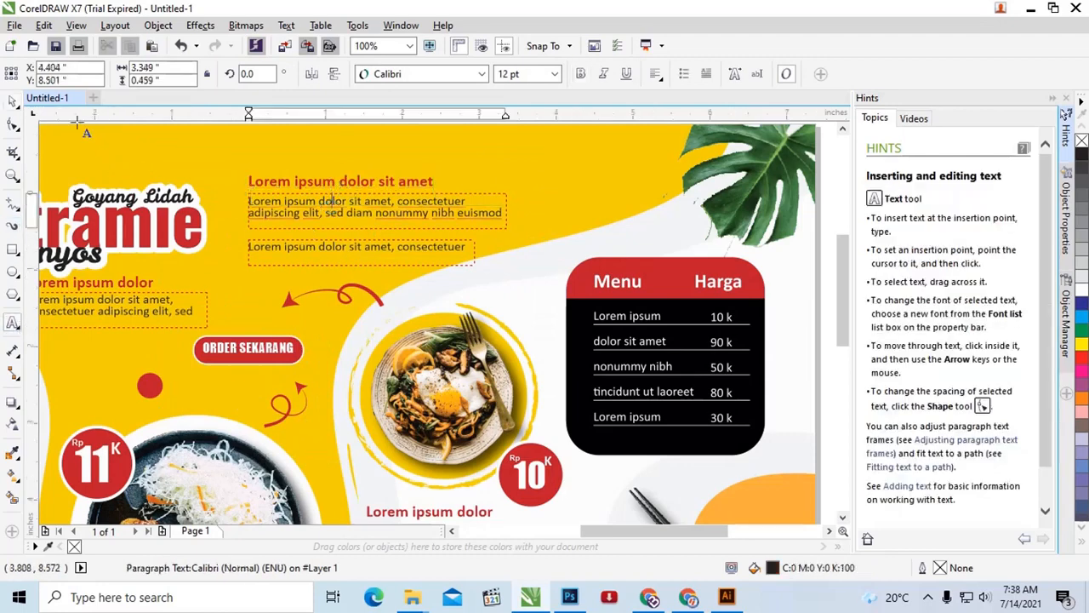
# Step: Leave text editing and select the Menu and Harga price table to check that it is a separate group
pyautogui.click(13, 100)
pyautogui.scroll(-2, 593, 285)
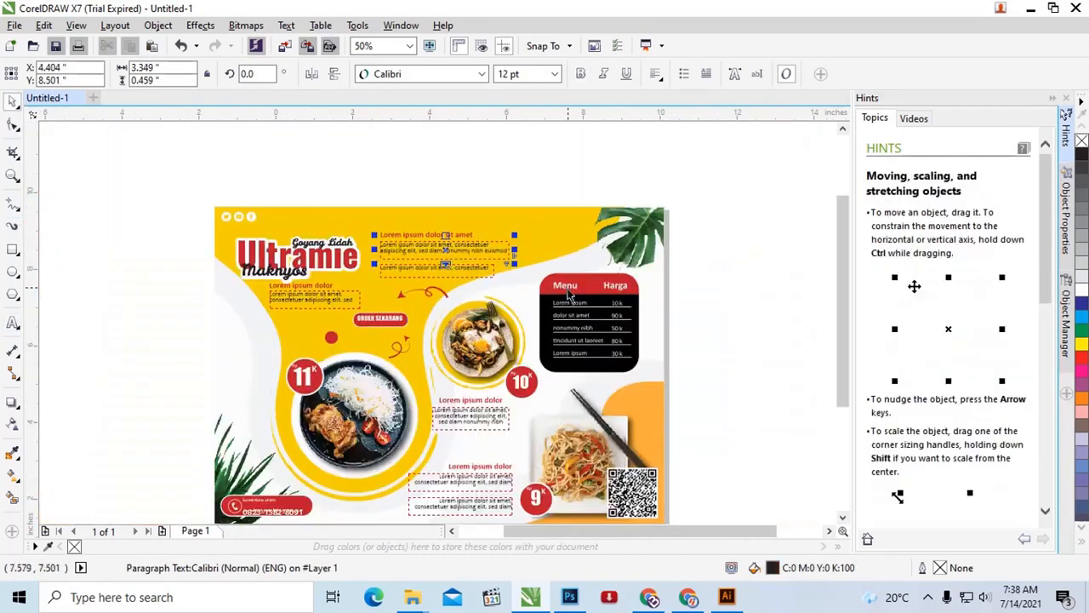
pyautogui.click(593, 285)
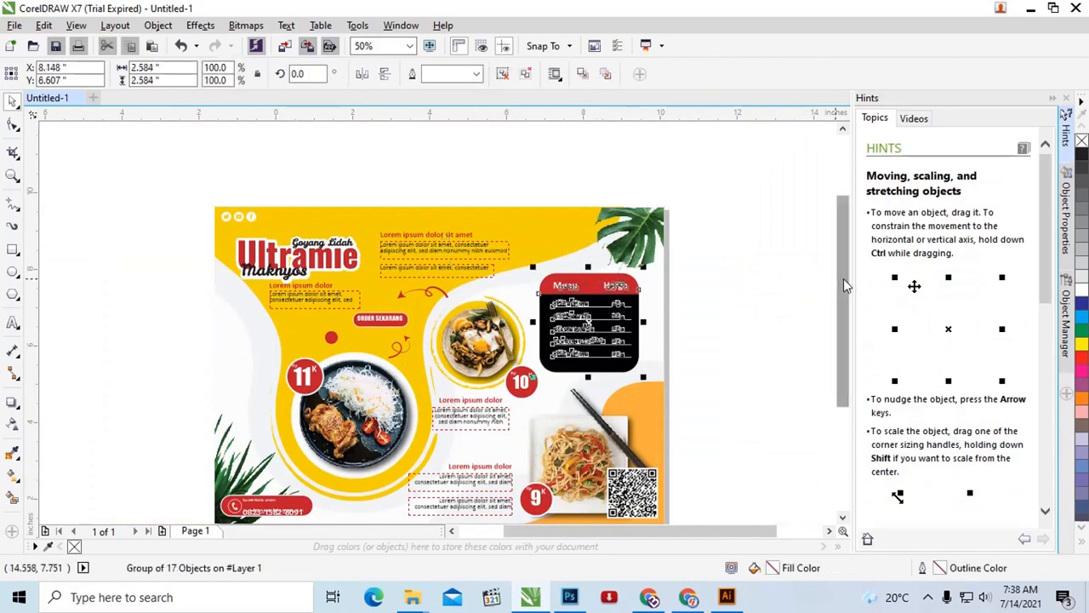
pyautogui.moveTo(844, 278); pyautogui.dragTo(836, 337)
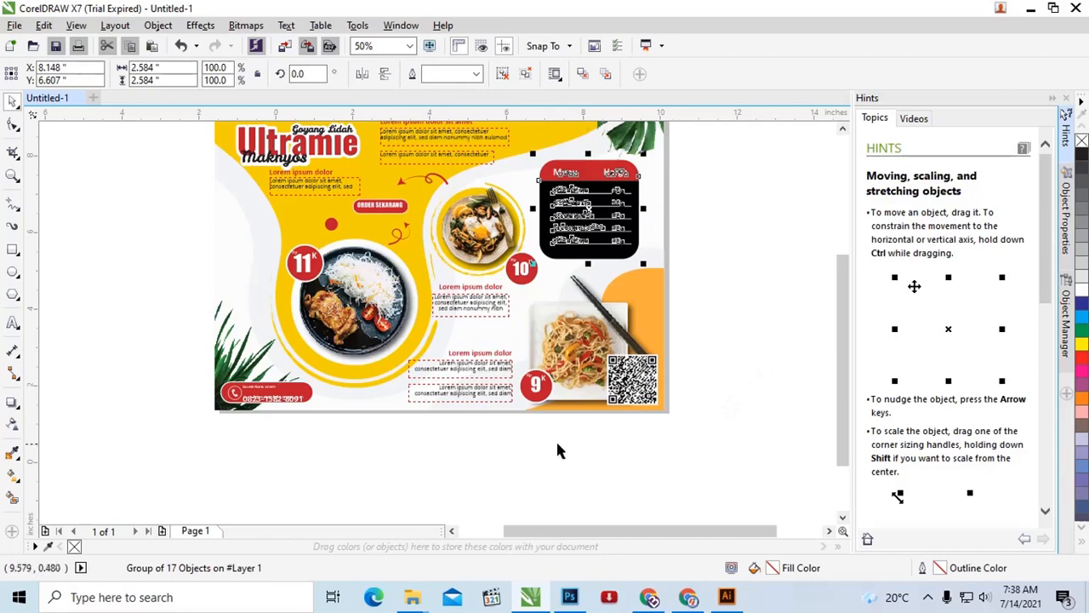
# Step: Select the phone icon and contact text on the red banner at the brochure's lower left and ungroup them
pyautogui.scroll(4, 245, 410)
pyautogui.click(345, 387)
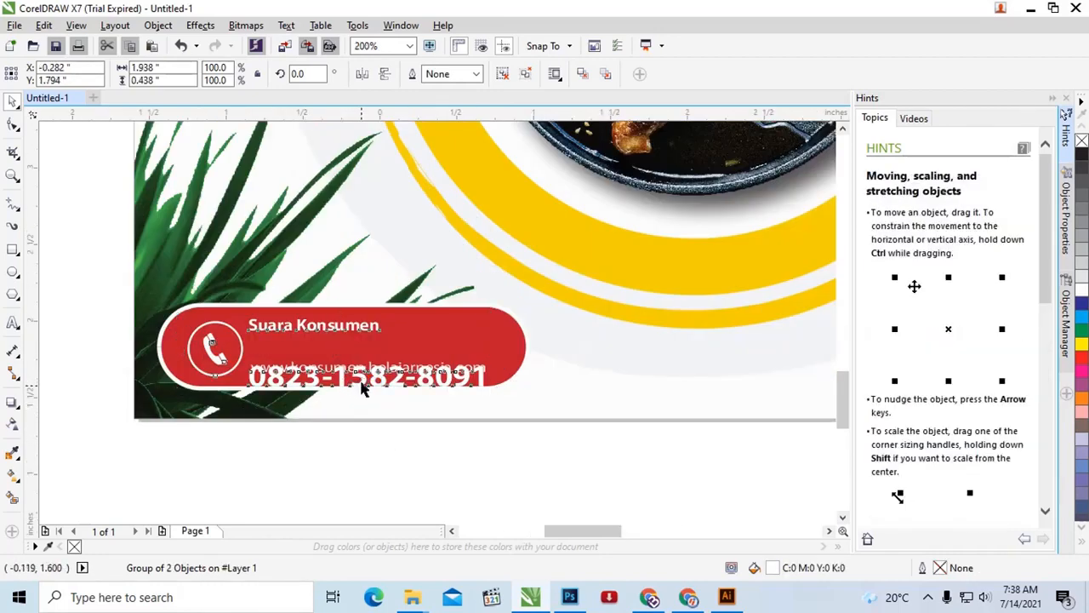
pyautogui.click(362, 384)
pyautogui.rightClick(362, 384)
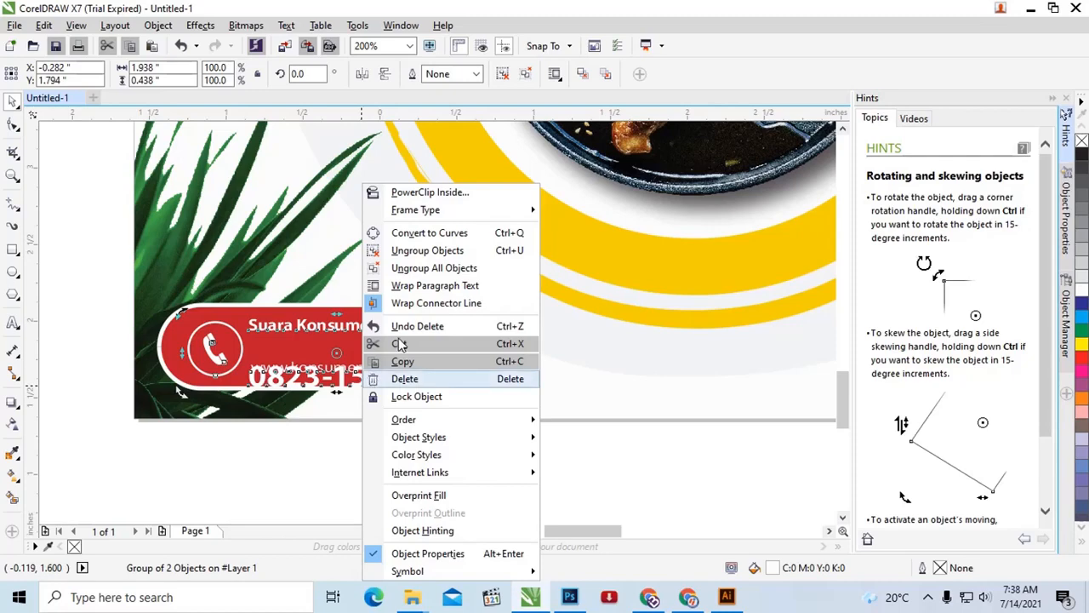
pyautogui.click(423, 269)
# Step: Try moving the phone icon and contact text group up about 0.17 inches on the red banner and move it back down
pyautogui.click(386, 439)
pyautogui.moveTo(382, 377); pyautogui.dragTo(382, 352)
pyautogui.scroll(1, 382, 351)
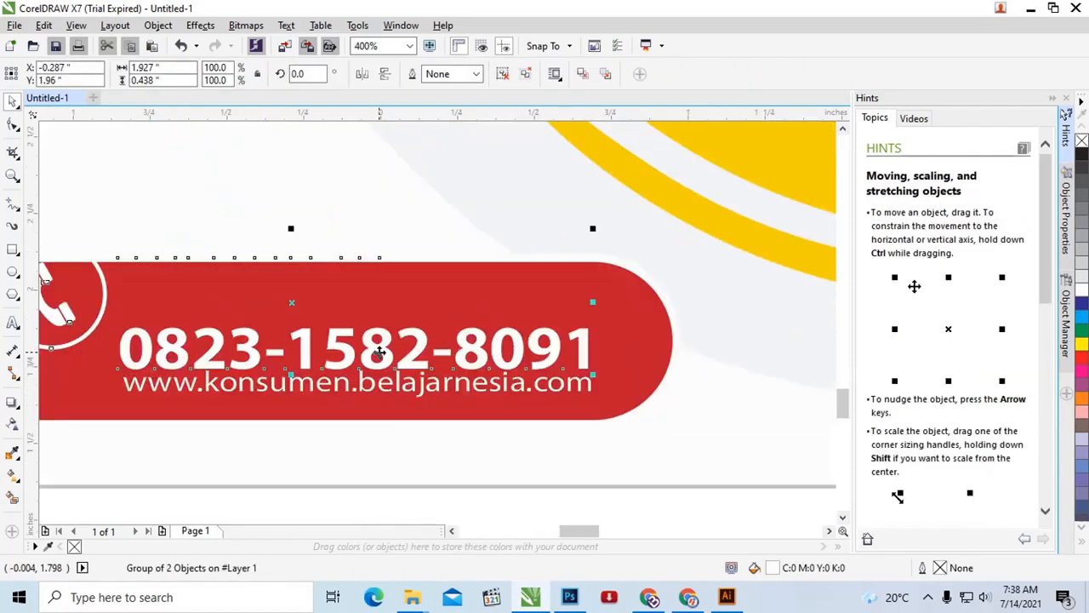
pyautogui.scroll(-2, 382, 350)
pyautogui.moveTo(378, 351); pyautogui.dragTo(383, 361)
pyautogui.scroll(1, 382, 361)
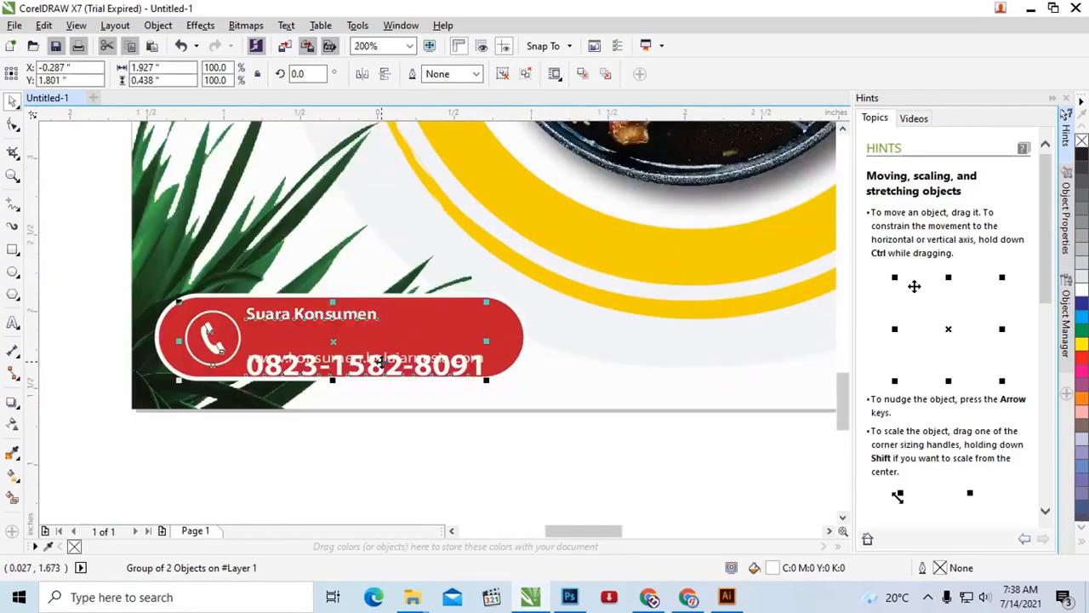
# Step: Ungroup the phone icon from the "Suara Konsumen" contact text and select the text block on its own
pyautogui.rightClick(383, 362)
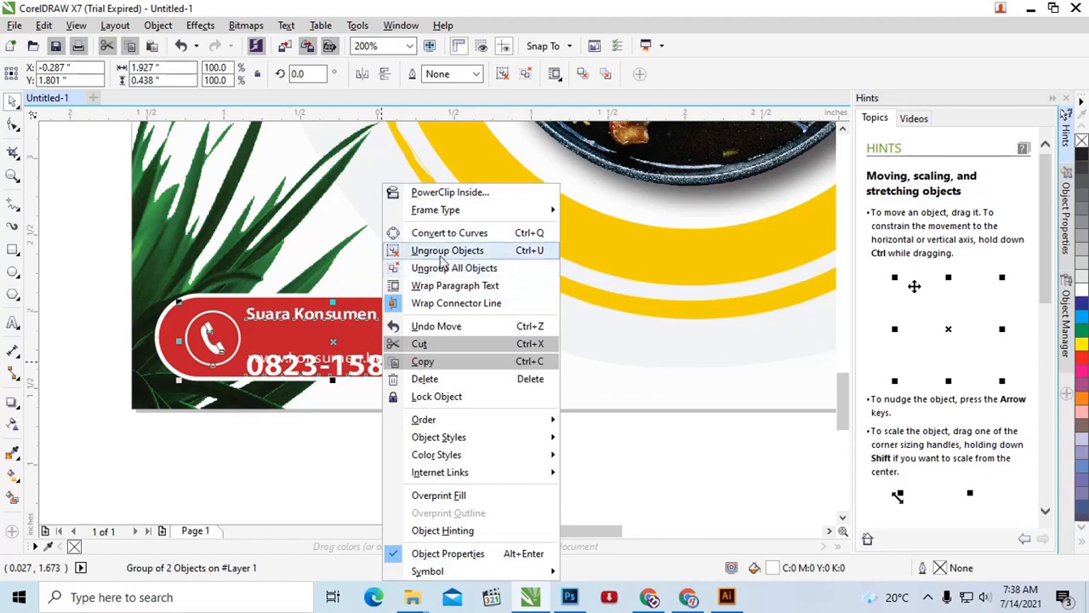
pyautogui.click(444, 248)
pyautogui.click(391, 374)
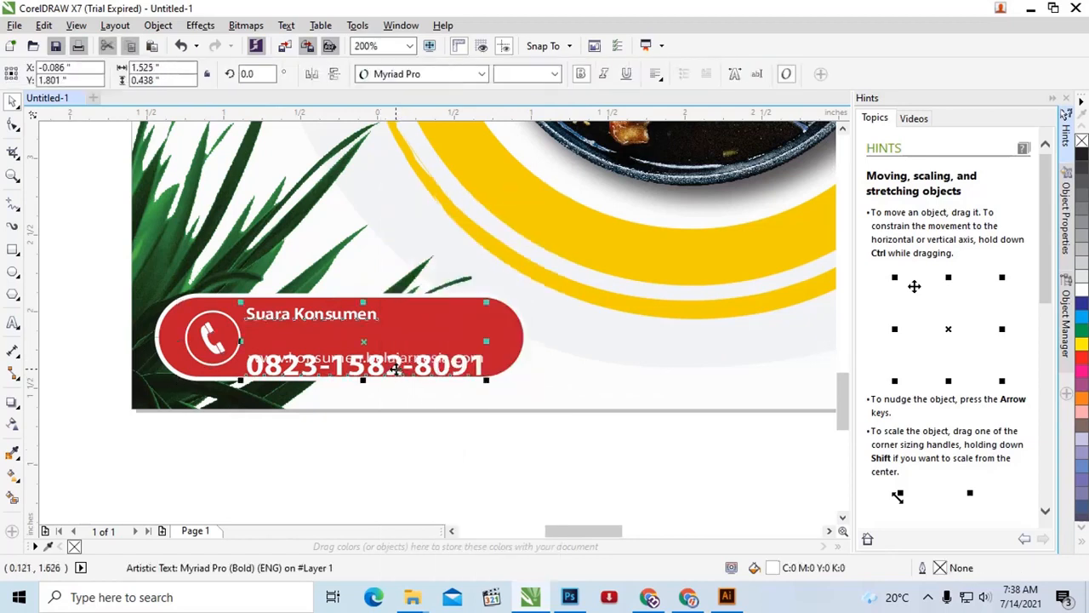
# Step: Try moving the "Suara Konsumen" text block slightly up and to the right on the banner, and undo the move
pyautogui.rightClick(396, 368)
pyautogui.click(384, 494)
pyautogui.click(388, 376)
pyautogui.moveTo(389, 373); pyautogui.dragTo(395, 364)
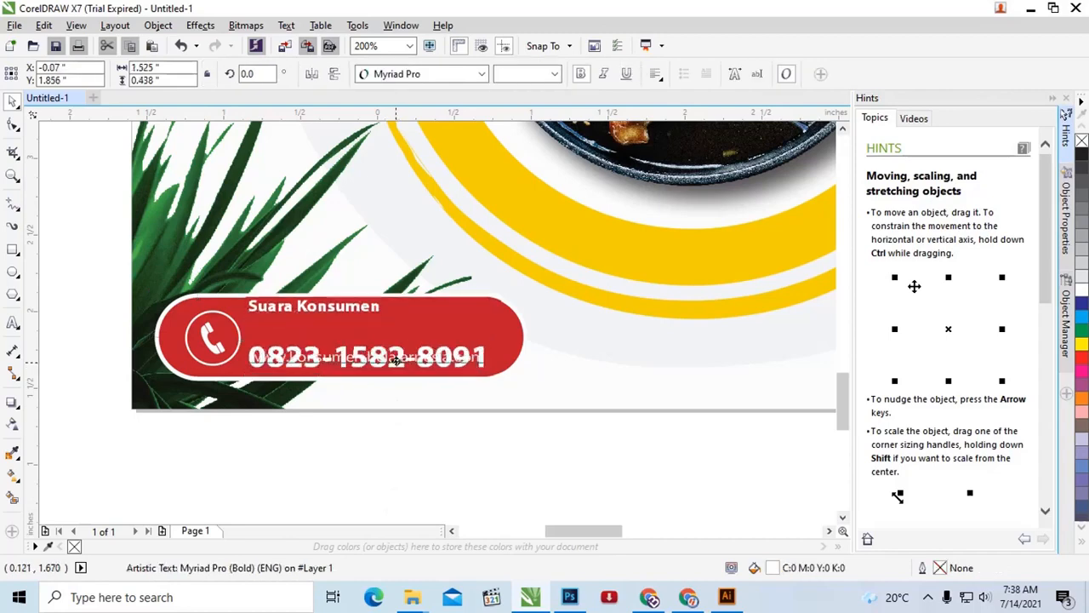
pyautogui.hotkey('ctrl', 'z')
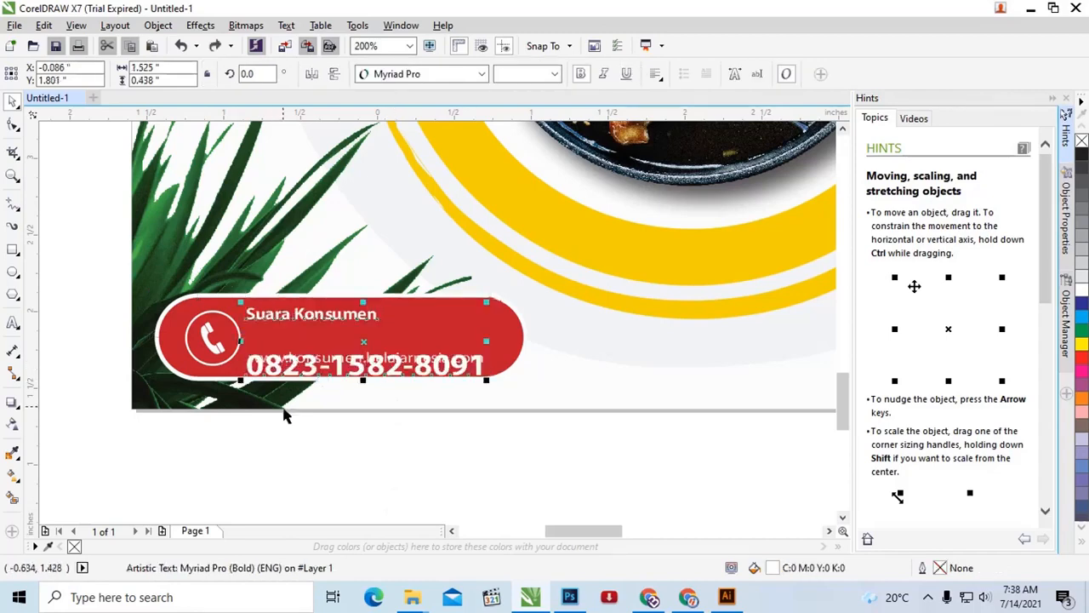
# Step: Bring the whole brochure back into view and select the chicken and rice plate image to check that it is separate
pyautogui.scroll(-2, 339, 395)
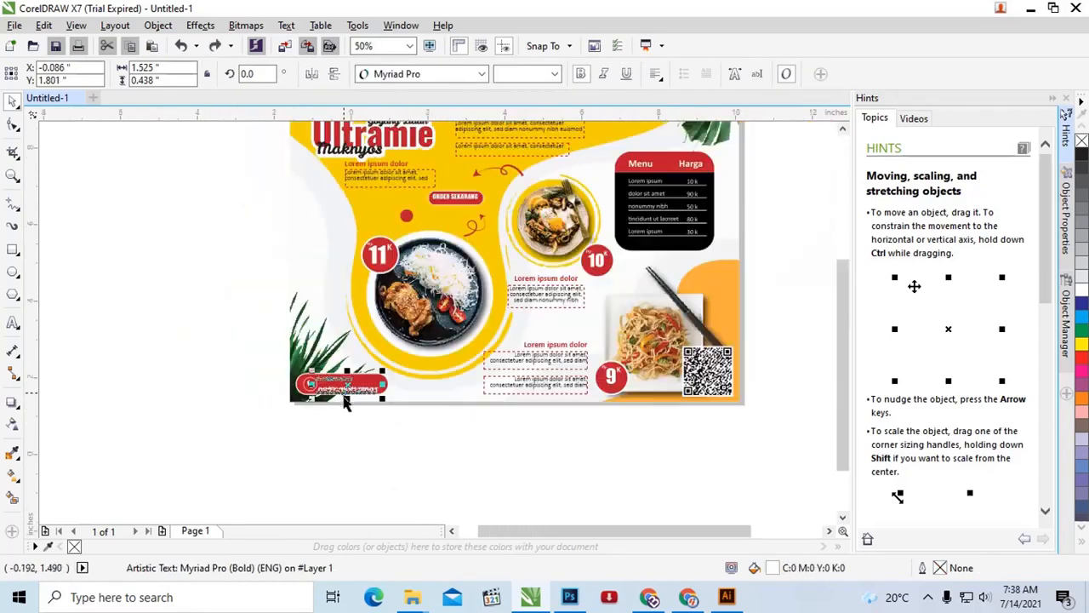
pyautogui.click(427, 291)
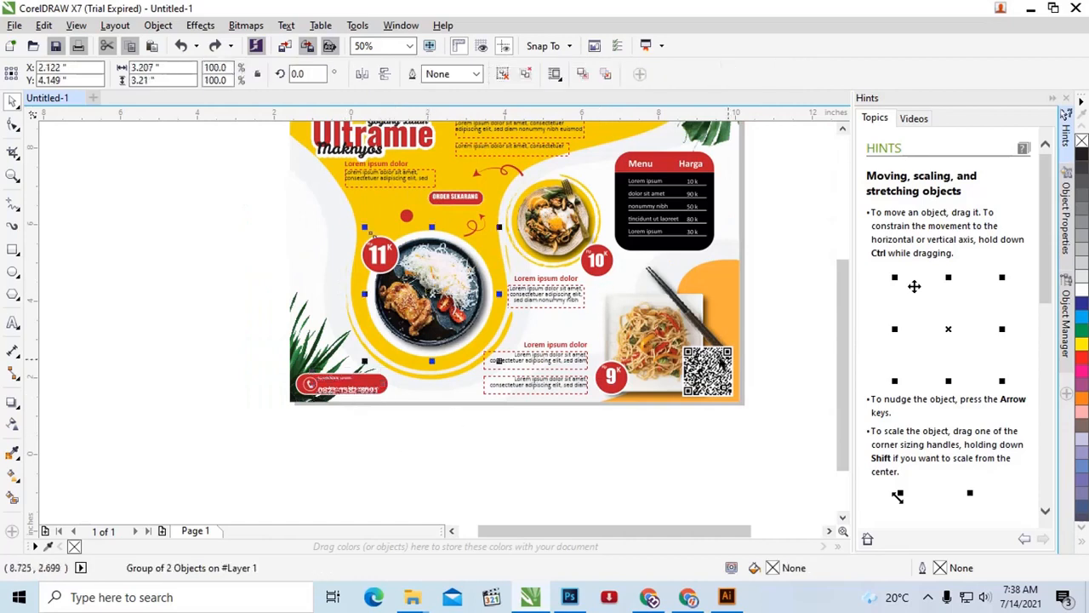
pyautogui.moveTo(842, 368); pyautogui.dragTo(841, 341)
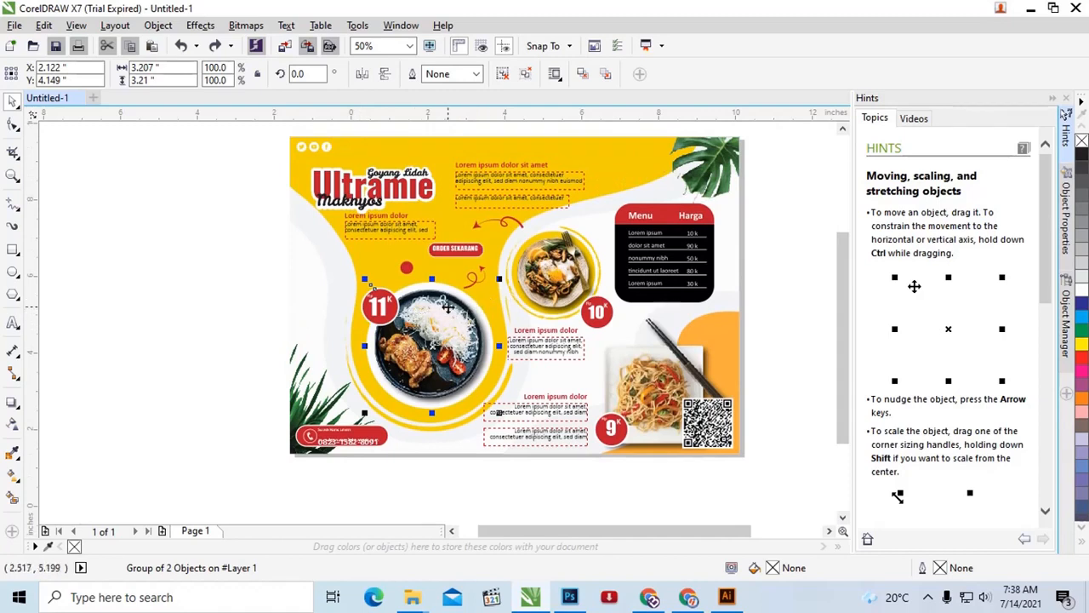
# Step: Move the fried-egg noodle plate image down and to the left off its yellow circle, and undo the move
pyautogui.scroll(1, 540, 290)
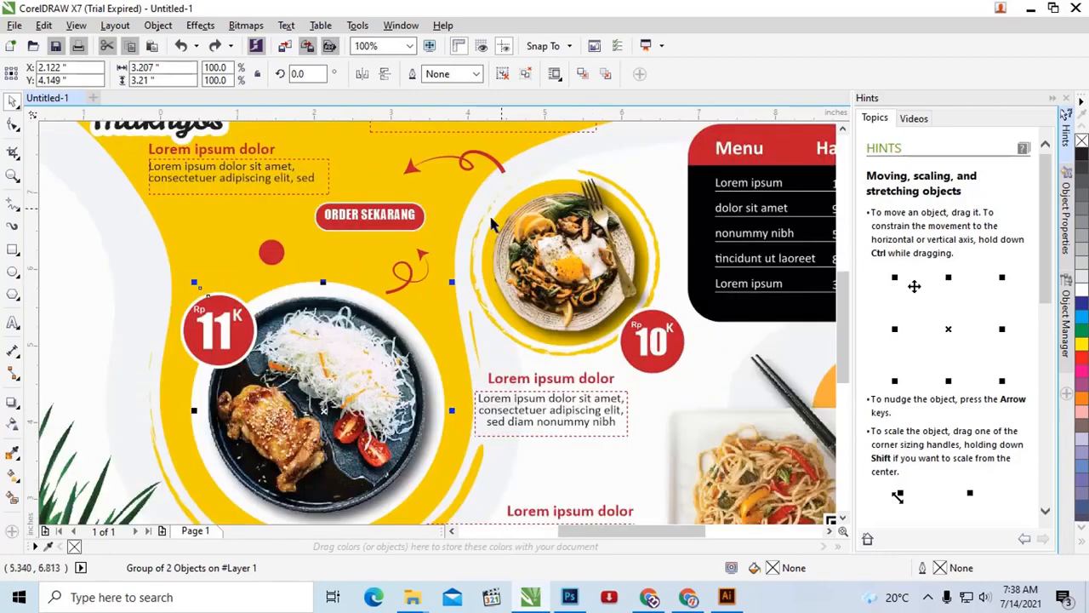
pyautogui.click(607, 269)
pyautogui.moveTo(609, 271); pyautogui.dragTo(571, 303)
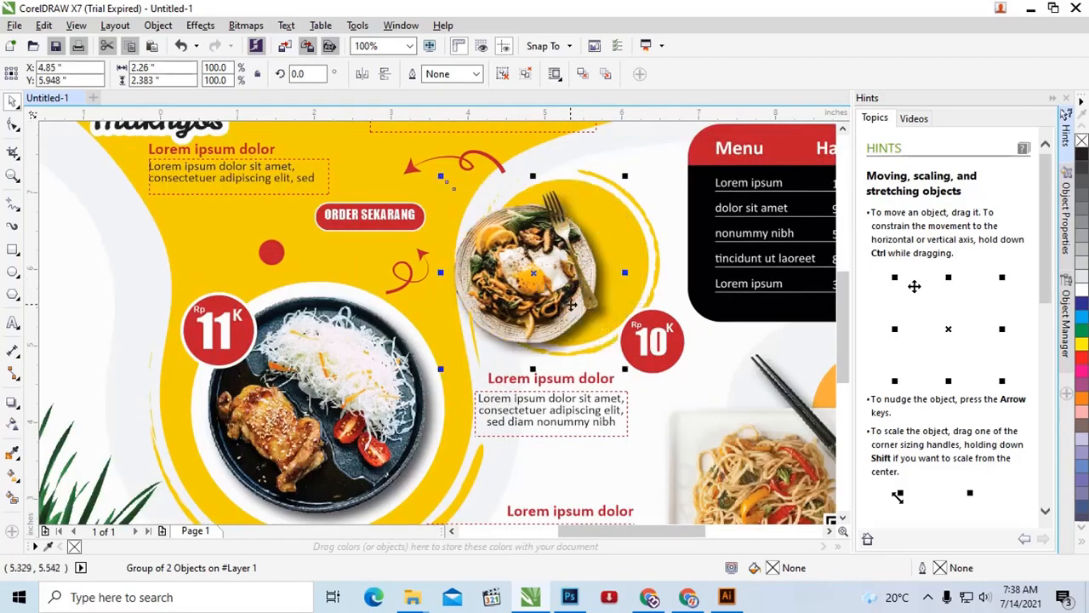
pyautogui.hotkey('ctrl', 'z')
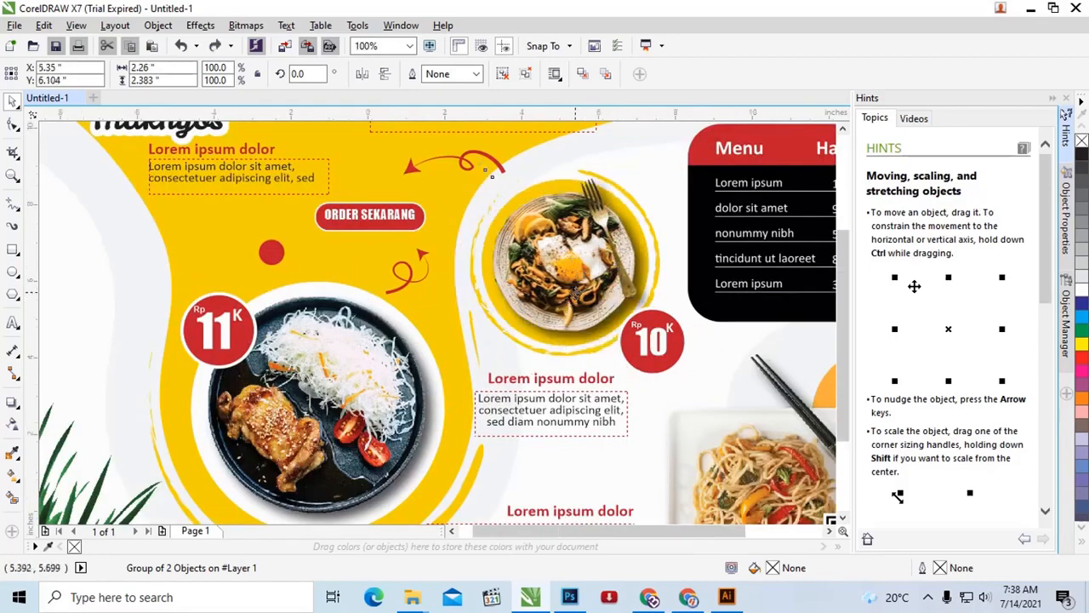
pyautogui.scroll(-1, 568, 303)
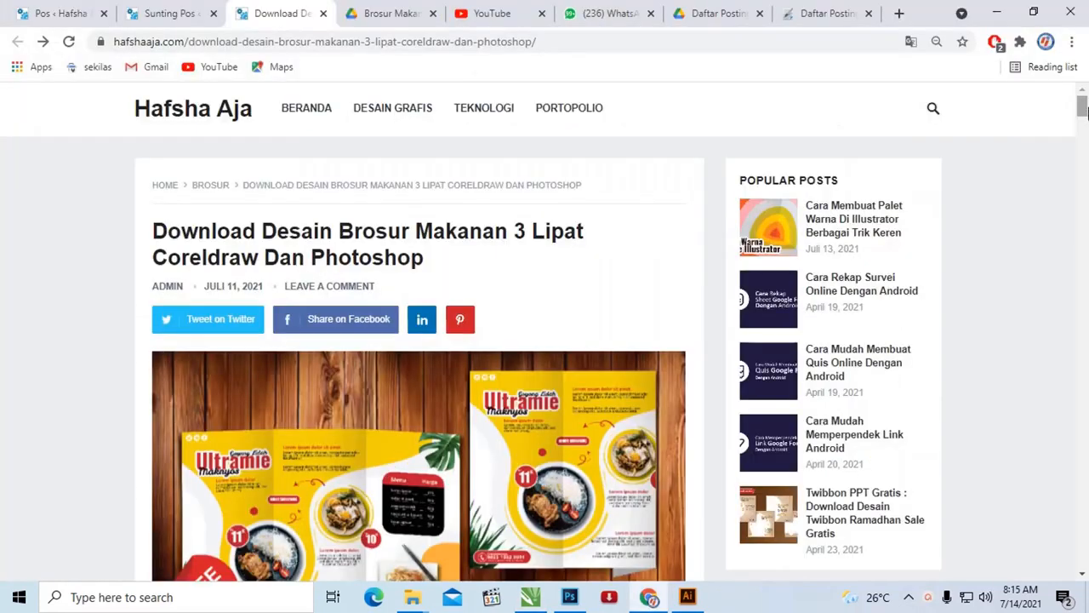
# Step: Switch to the brochure's blog post in Chrome, open its Photoshop download link and select "Download Brosur Makanan 1 ( 3 Lipat )-01.psd" in the Drive folder
pyautogui.moveTo(1083, 106); pyautogui.dragTo(1083, 109)
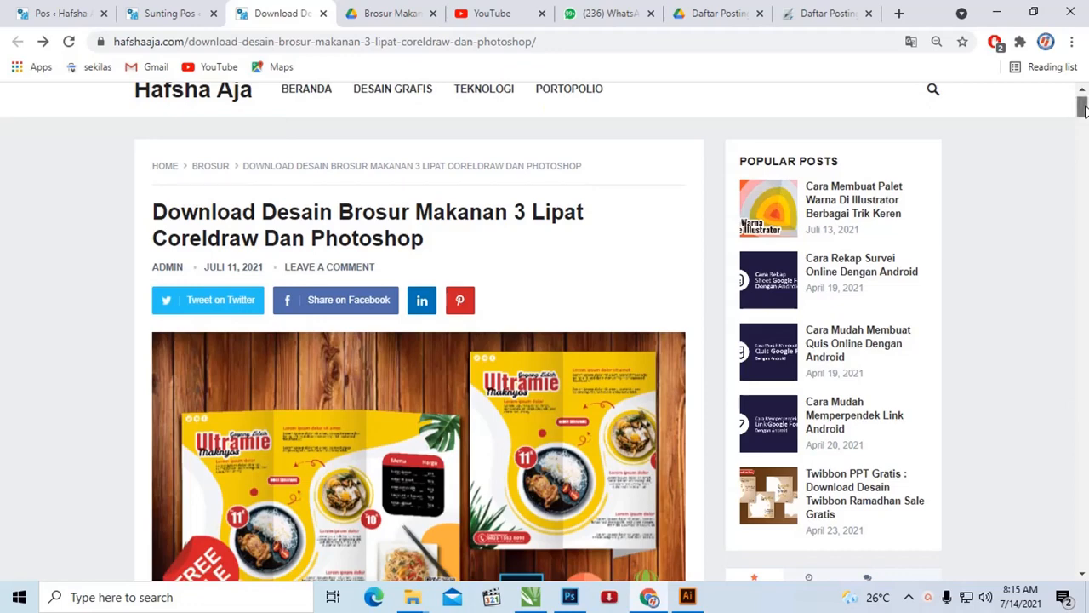
pyautogui.moveTo(1083, 109); pyautogui.dragTo(1083, 364)
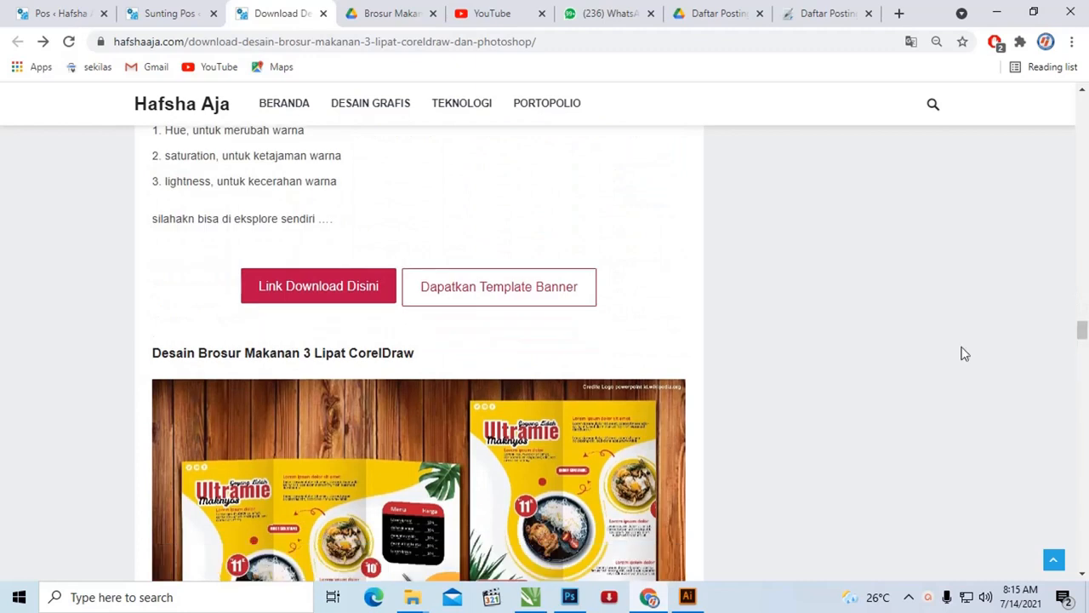
pyautogui.scroll(-1, 319, 297)
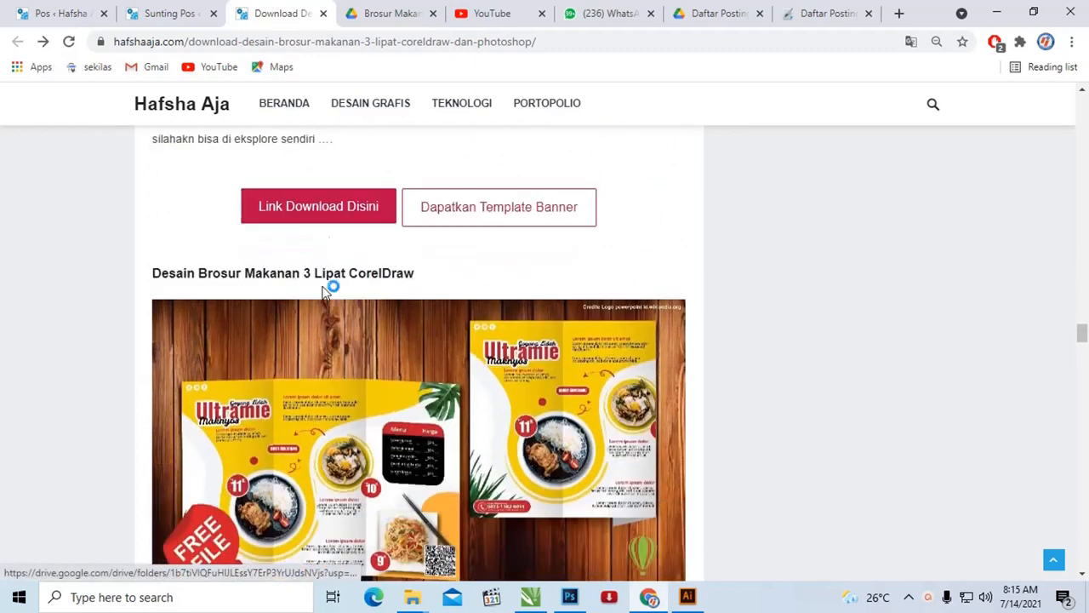
pyautogui.click(311, 213)
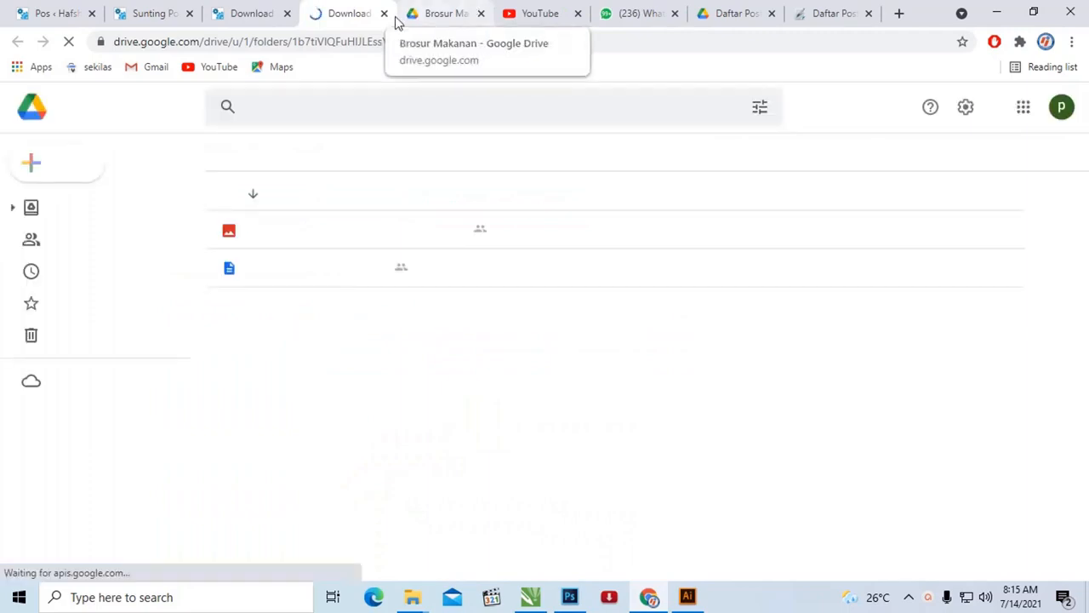
pyautogui.click(417, 238)
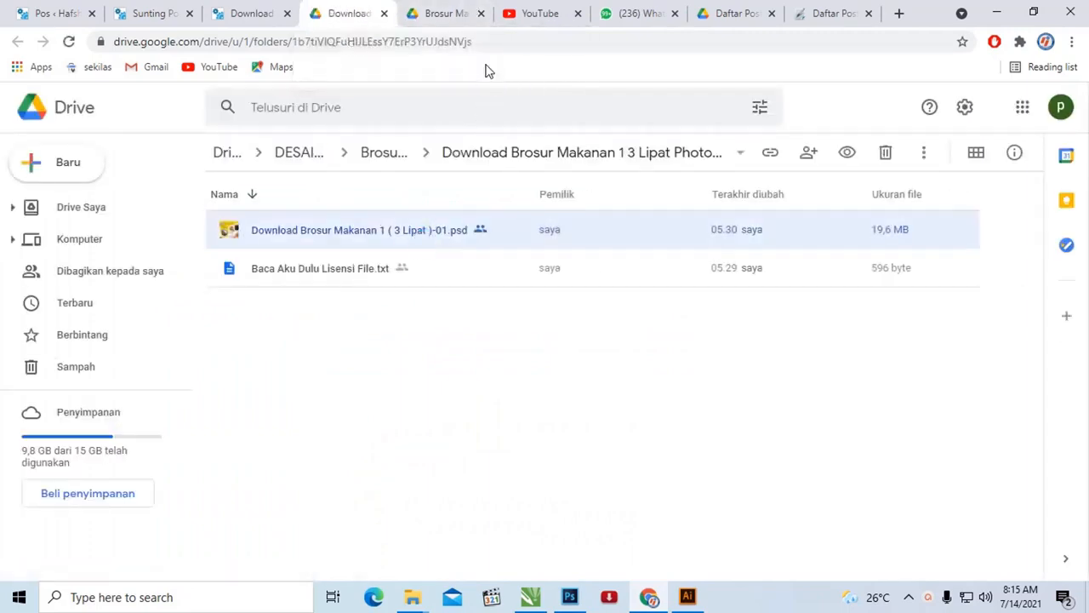